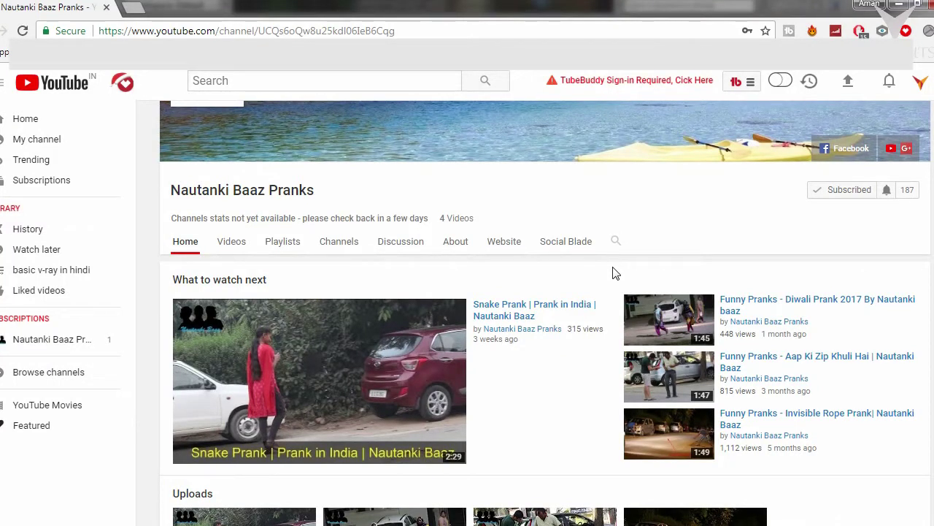
Step: Inspect the Ceiling and Lighting Plan and Layout Plan Type-B drawings, zooming into the dining area
scroll(613, 273, "down", 1)
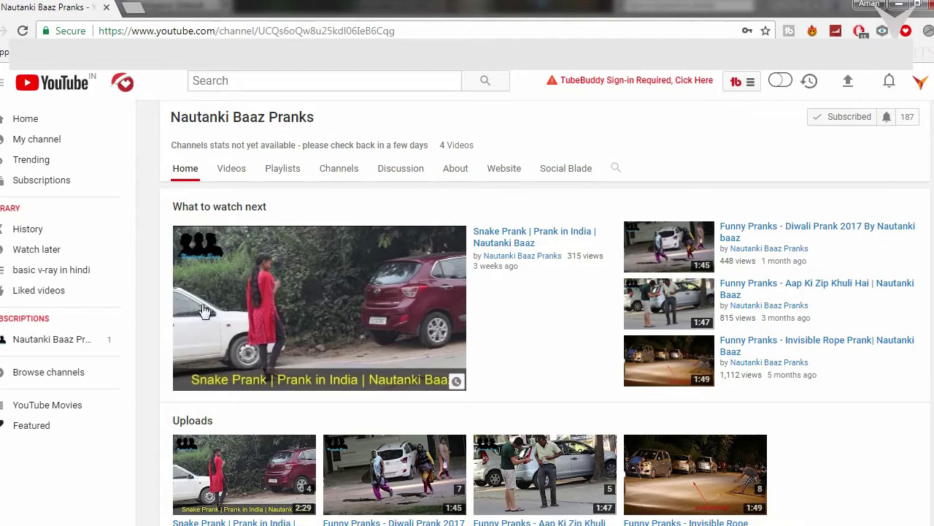
scroll(869, 456, "down", 1)
scroll(876, 467, "down", 3)
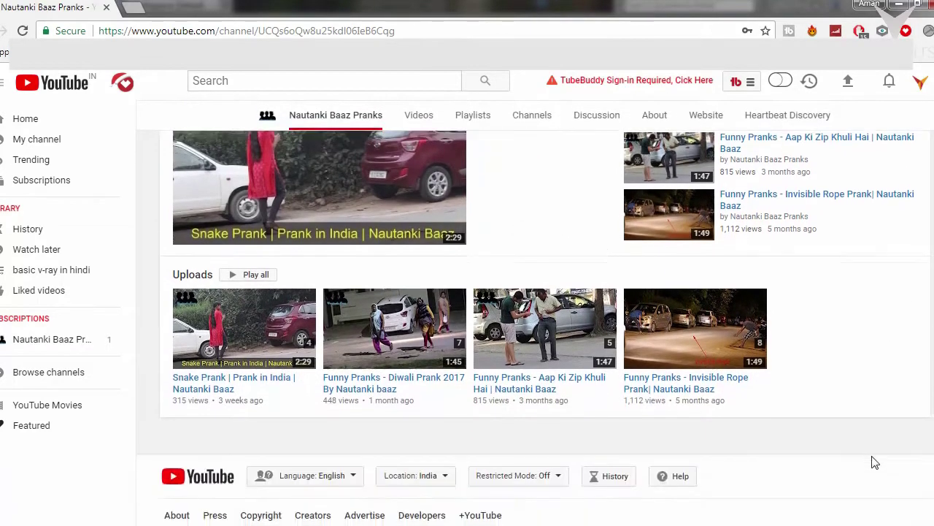
scroll(877, 422, "up", 2)
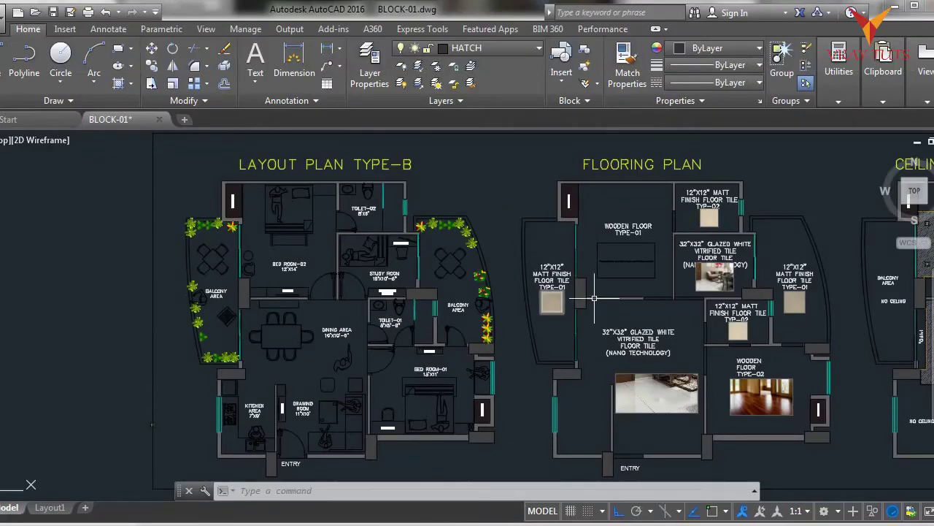
middle_click_drag(594, 298, 378, 298)
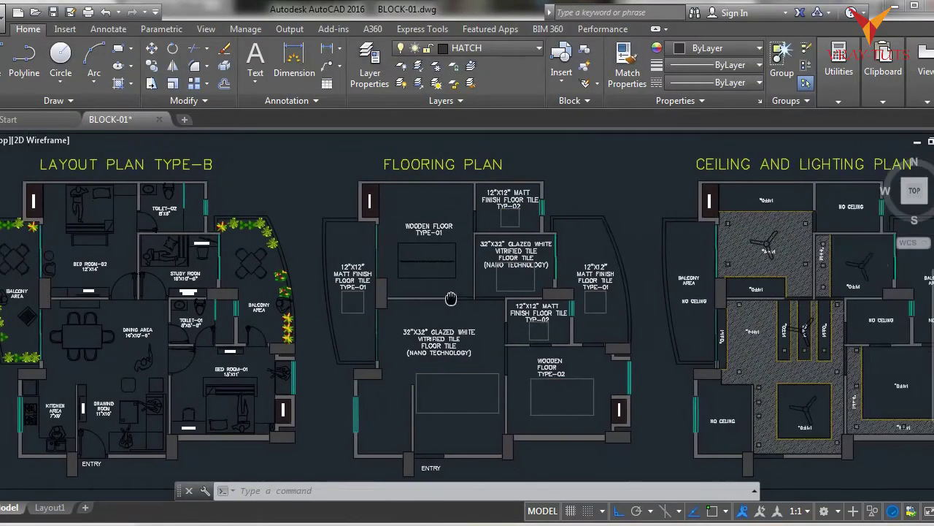
middle_click_drag(280, 312, 429, 297)
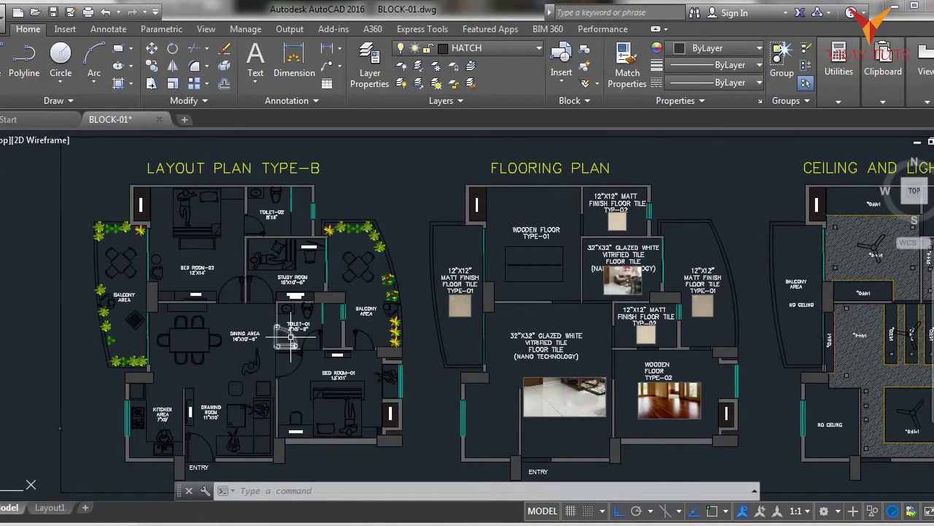
middle_click_drag(224, 328, 278, 317)
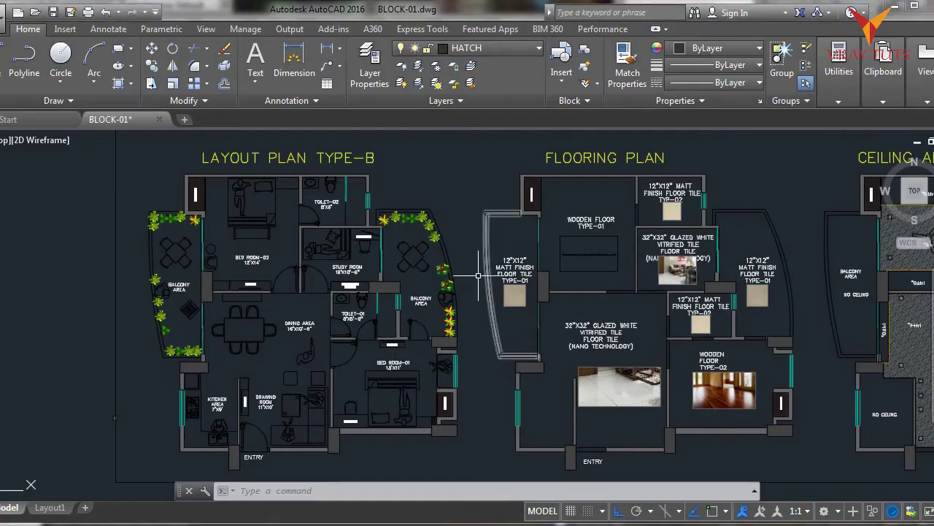
scroll(362, 306, "up", 3)
scroll(263, 394, "up", 2)
middle_click_drag(261, 417, 343, 354)
scroll(243, 366, "up", 3)
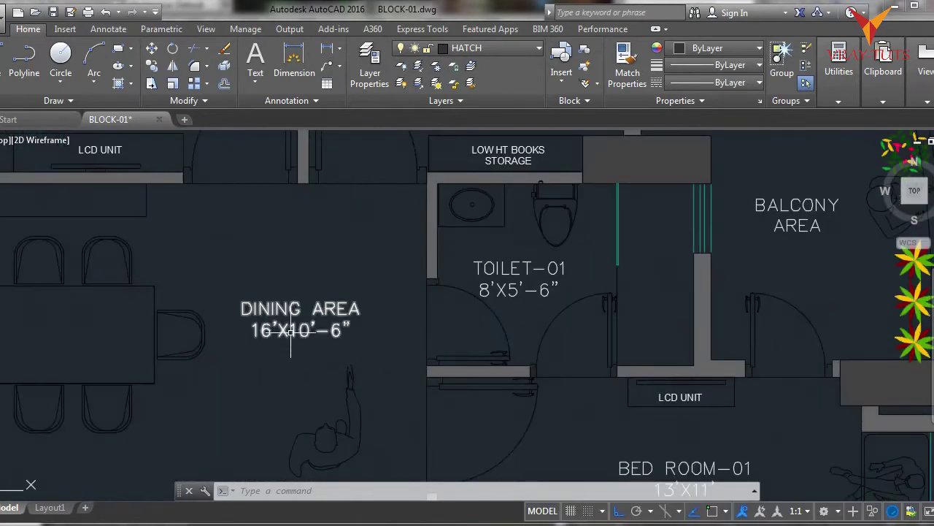
scroll(278, 356, "down", 1)
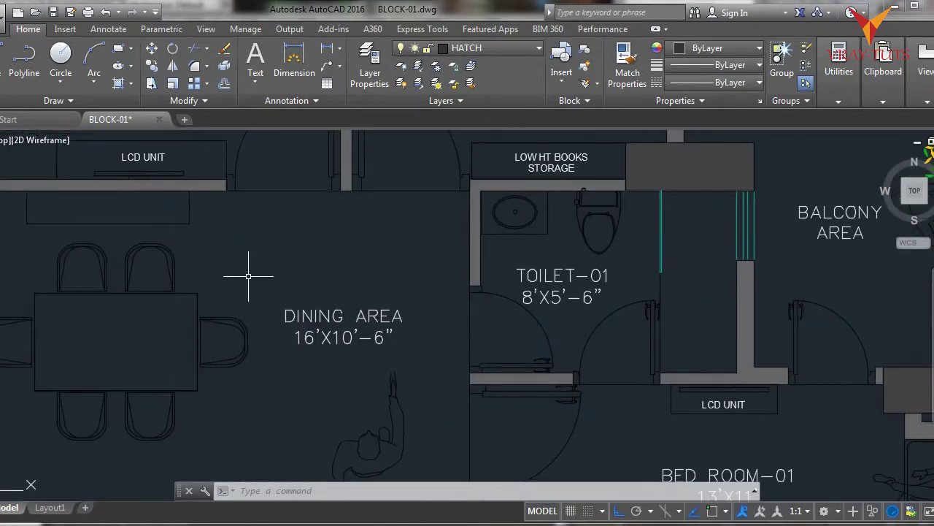
scroll(257, 263, "down", 2)
scroll(287, 257, "down", 1)
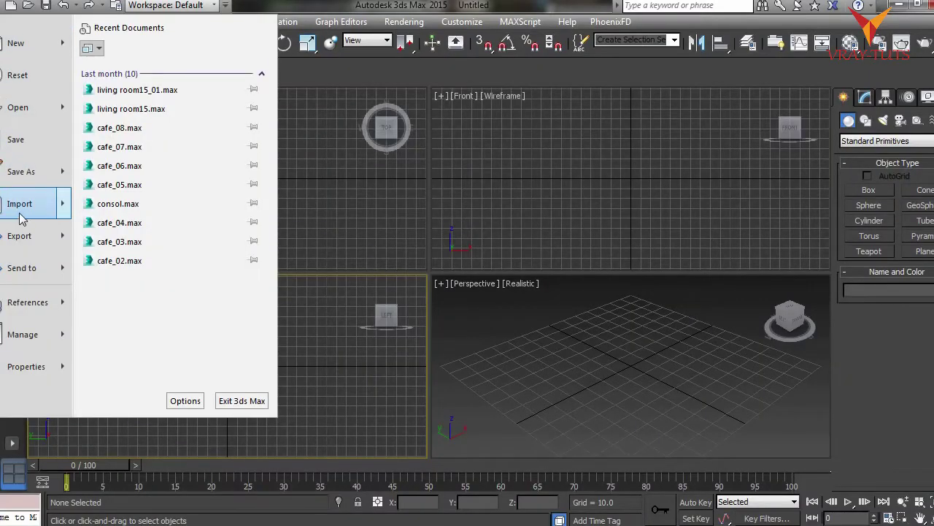
Step: Import F:\cad\cad\BLOCK-01.dwg through the Application menu
left_click(37, 203)
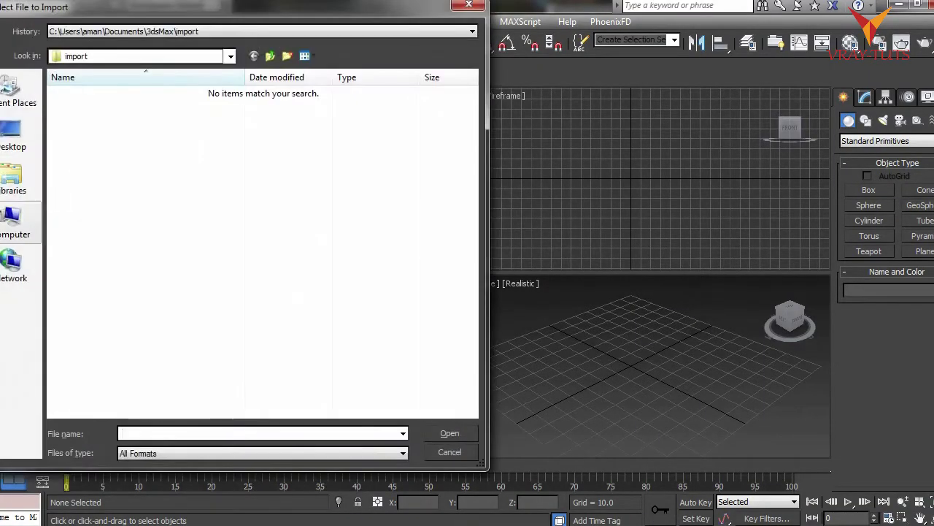
left_click(7, 238)
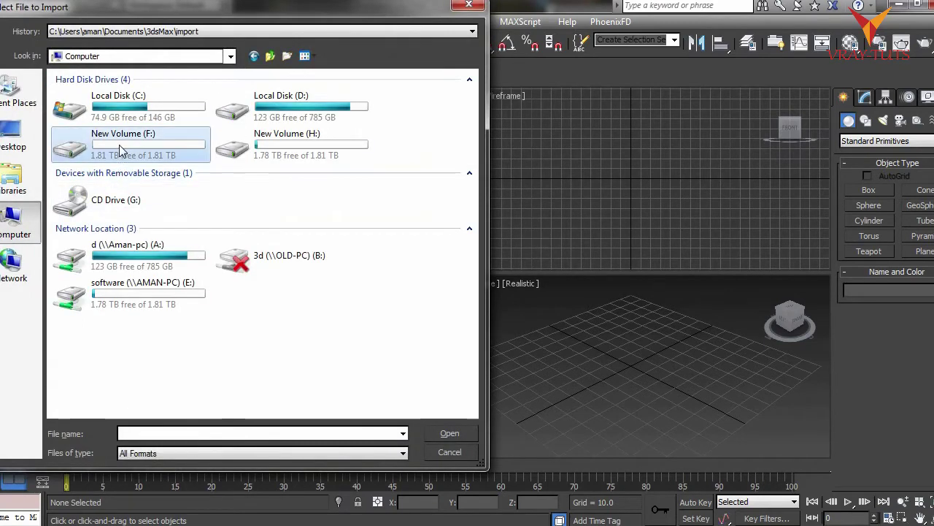
double_click(175, 152)
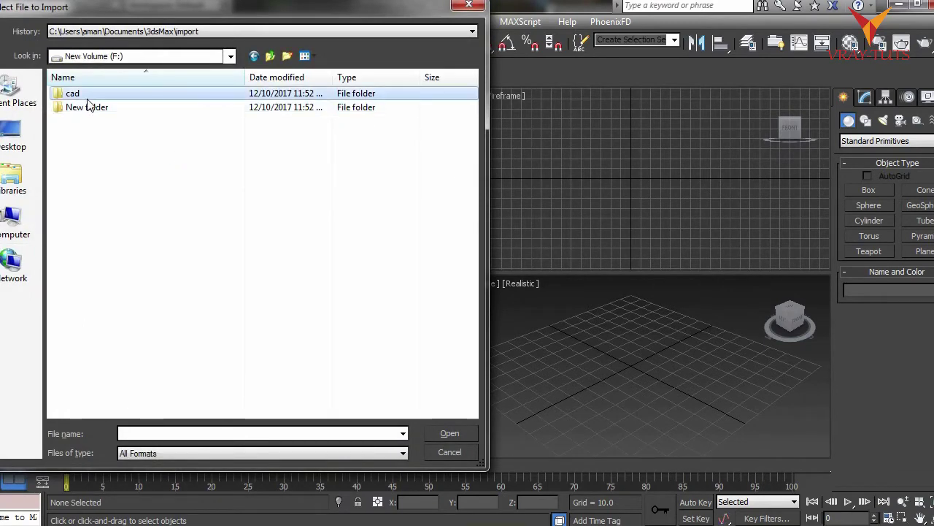
double_click(88, 91)
double_click(86, 96)
double_click(91, 125)
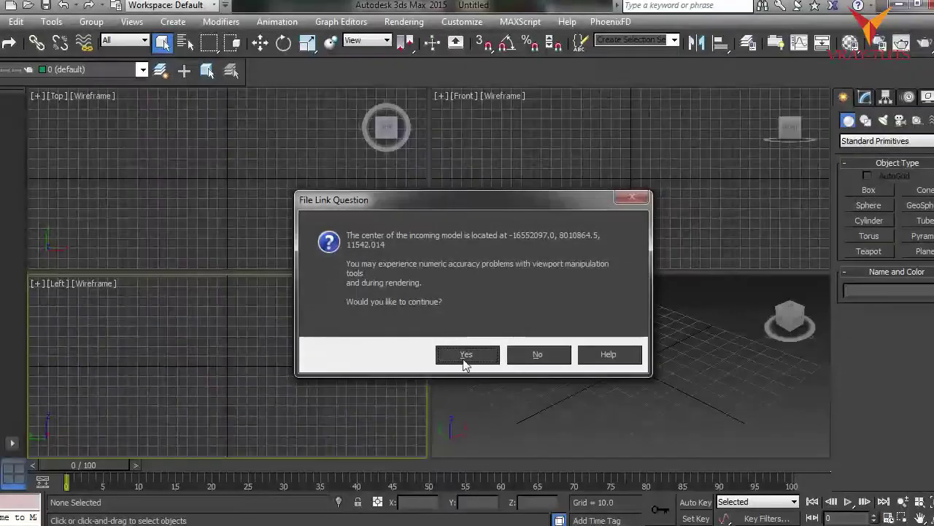
Step: Accept the link prompt and confirm the import with incoming units kept at Inches
left_click(465, 354)
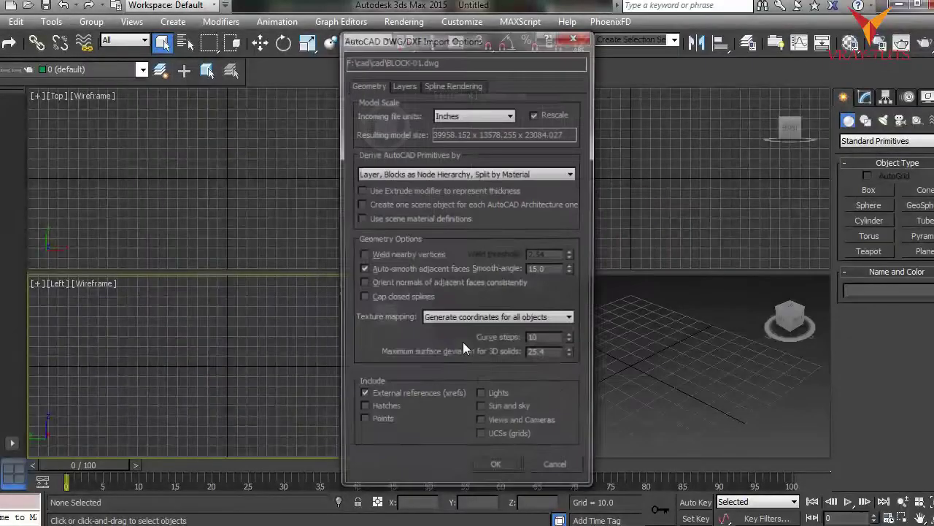
left_click(510, 114)
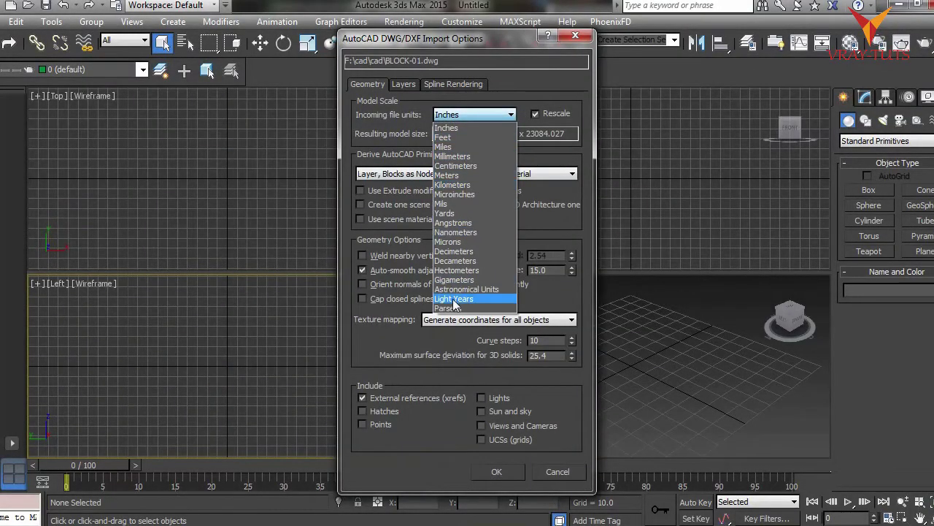
left_click(384, 118)
left_click(501, 221)
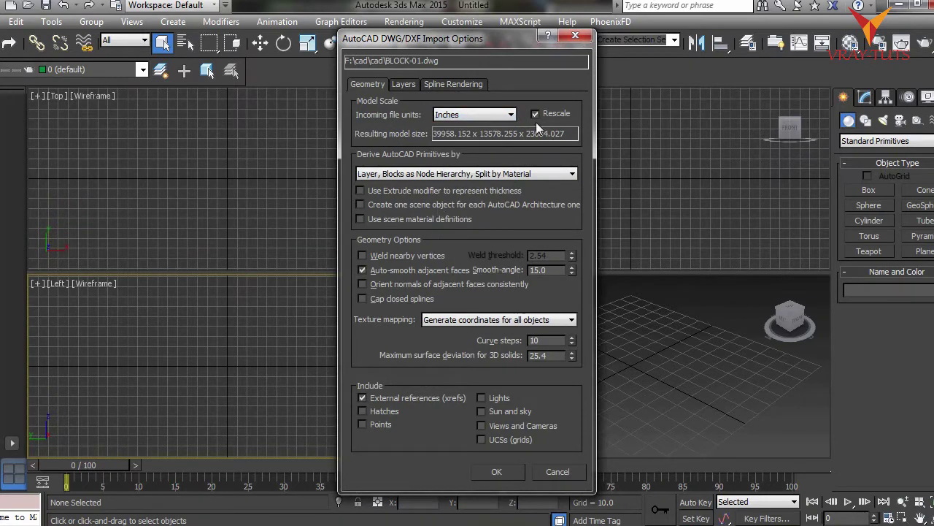
left_click(496, 471)
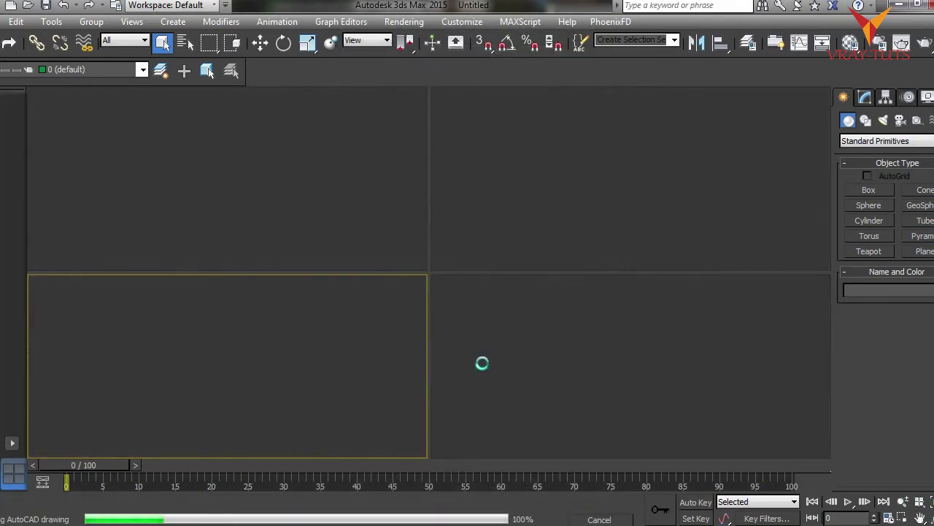
Step: Make the Top view active, zoom extents on the plan, and maximize it
left_click(642, 431)
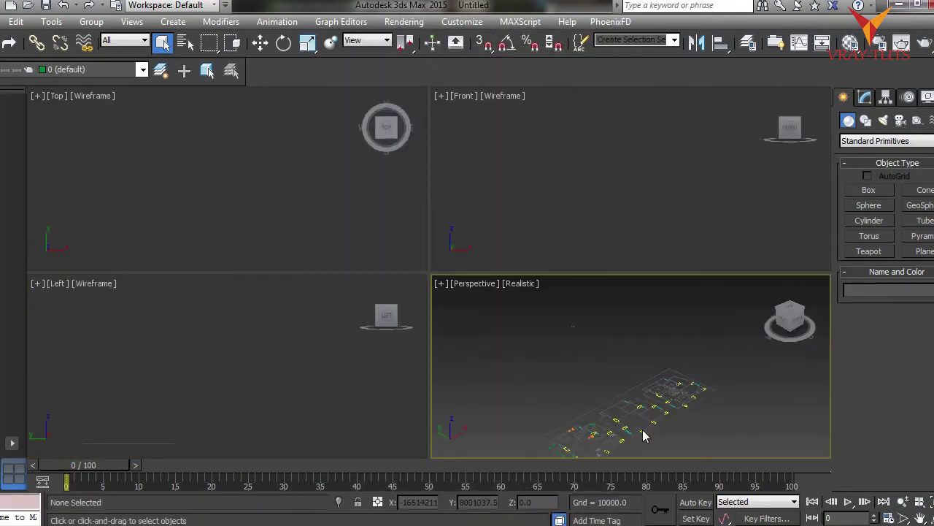
right_click(269, 220)
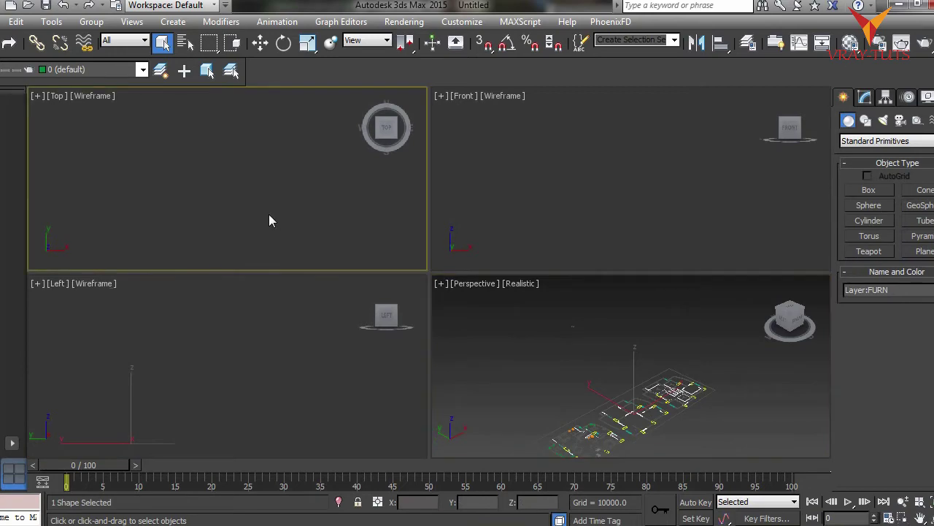
key("z")
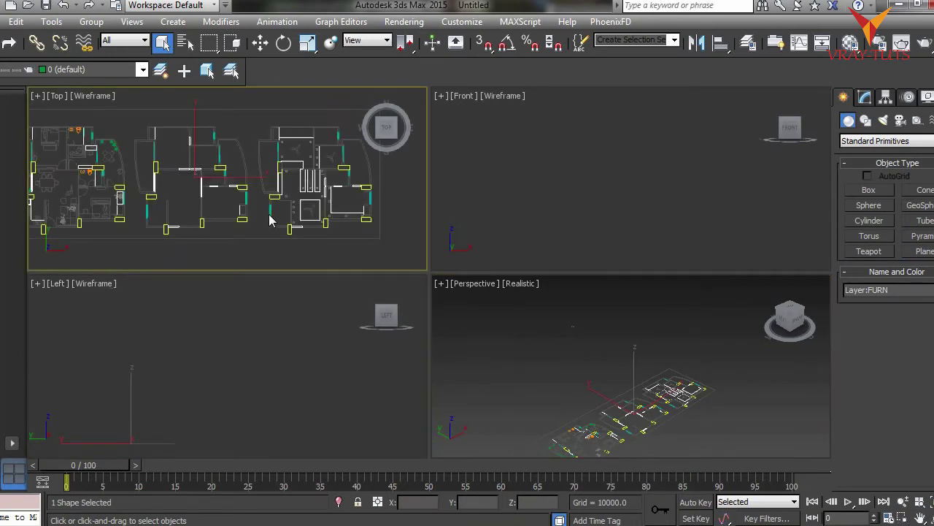
key("alt+w")
scroll(292, 274, "up", 2)
scroll(452, 267, "up", 2)
scroll(420, 265, "down", 3)
scroll(421, 252, "down", 2)
Step: Select every floor plan entity with Ctrl+A and switch to the Modify panel
left_click(207, 136)
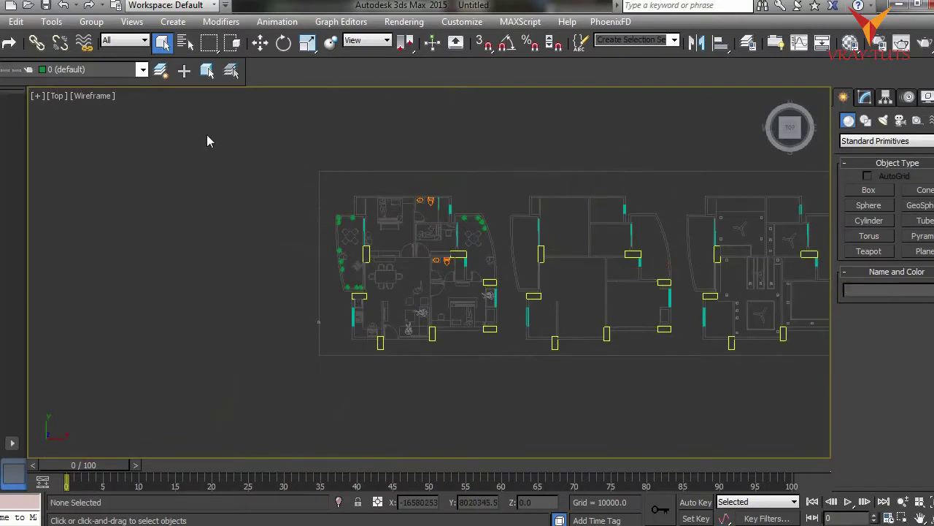
key("ctrl+a")
left_click(886, 97)
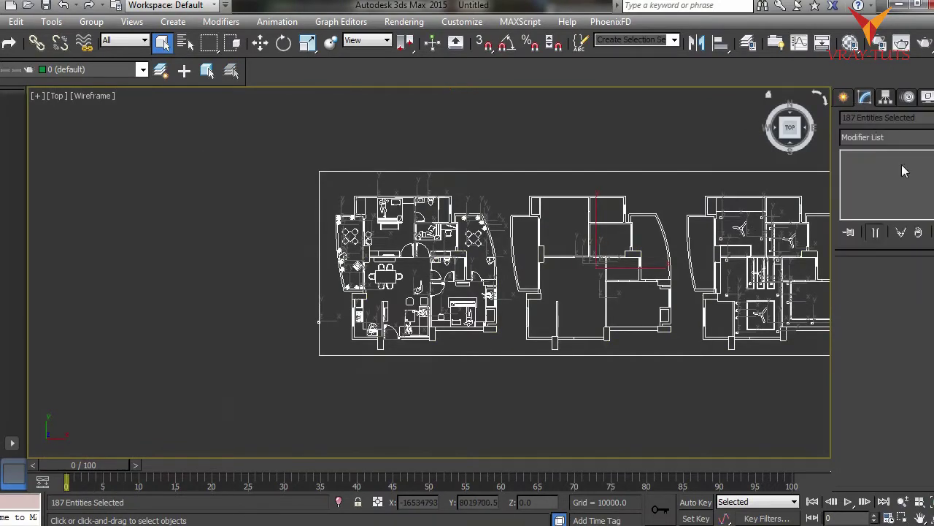
Step: Colour the whole floor plan magenta, then recolour the selected plan light cyan
left_click(932, 118)
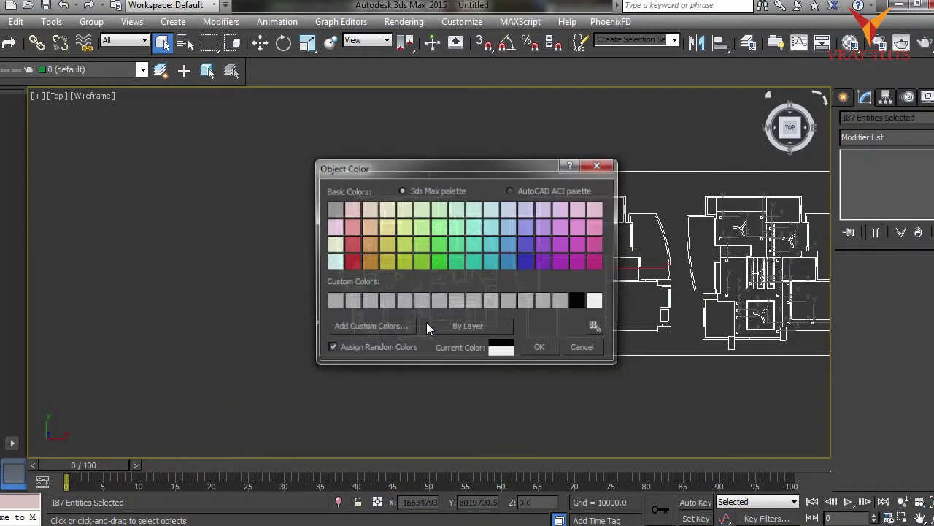
left_click(580, 263)
left_click(544, 349)
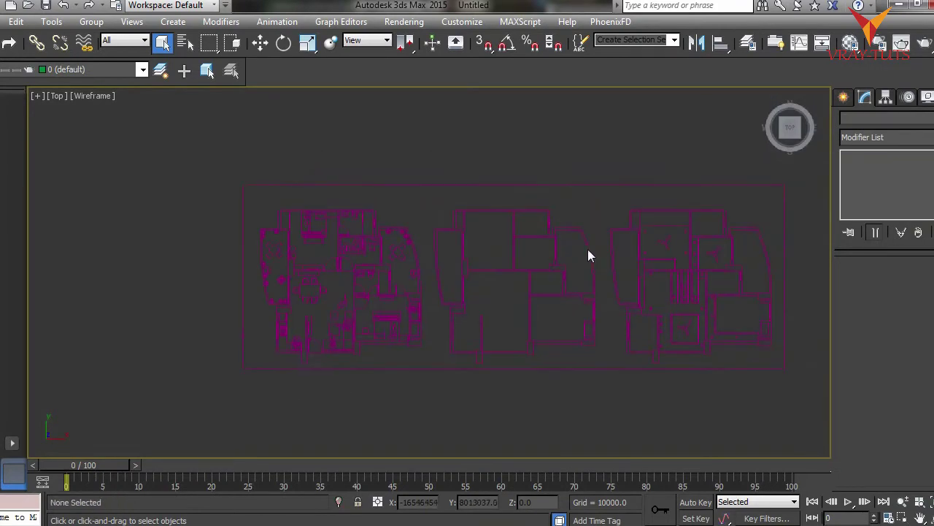
left_click_drag(725, 415, 727, 416)
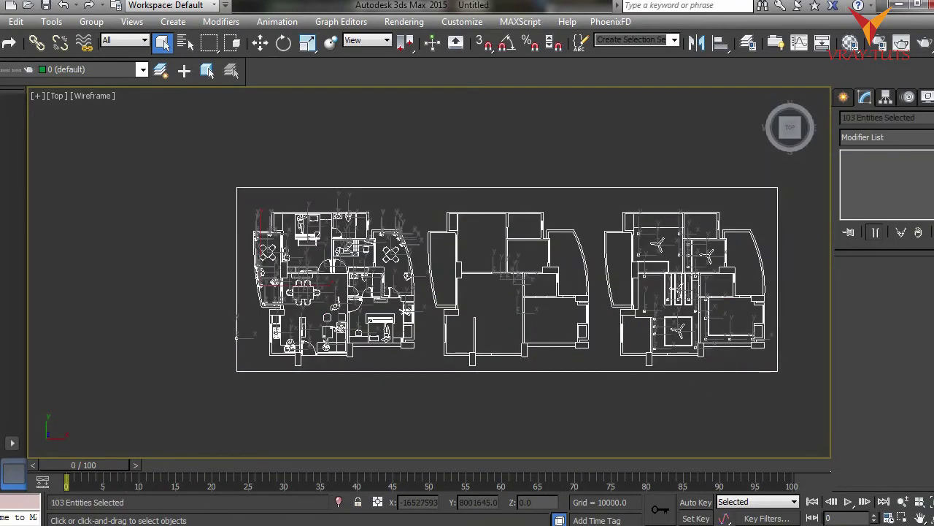
left_click(933, 117)
left_click(474, 210)
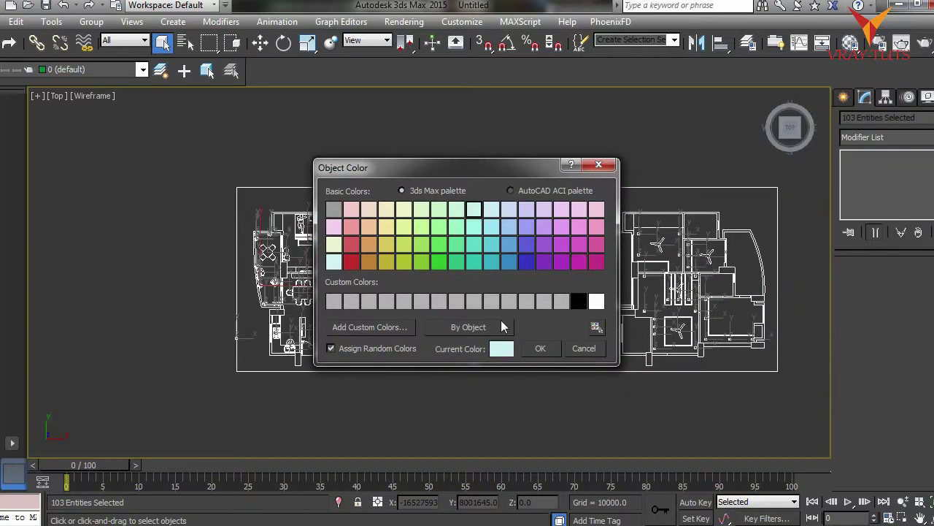
left_click(540, 348)
left_click(467, 209)
Step: Switch the Top view to Realistic shading, select wall and column shapes, then the plan drawing
scroll(195, 285, "up", 3)
key("z")
scroll(233, 175, "up", 2)
scroll(461, 312, "up", 2)
middle_click_drag(461, 313, 381, 309)
left_click(388, 254)
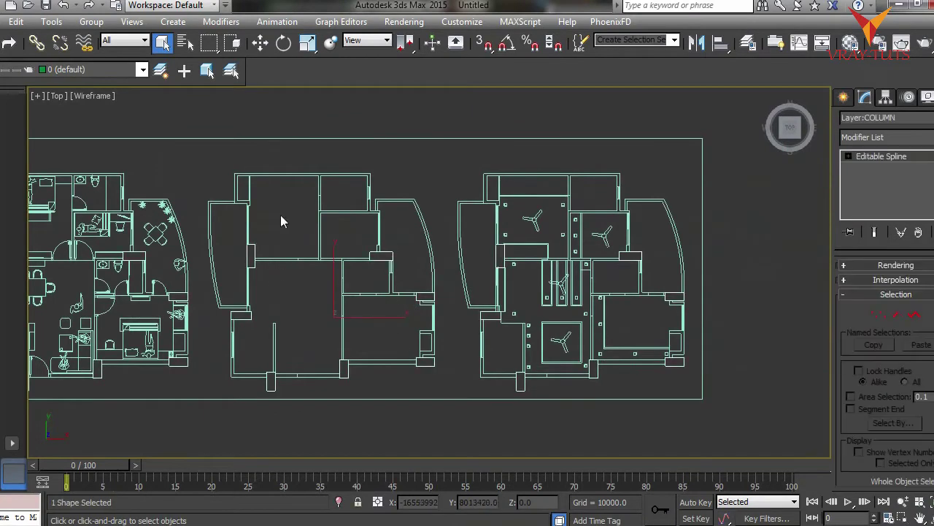
left_click_drag(461, 457, 457, 451)
key("F3")
left_click_drag(446, 392, 455, 418, "alt")
left_click(318, 200)
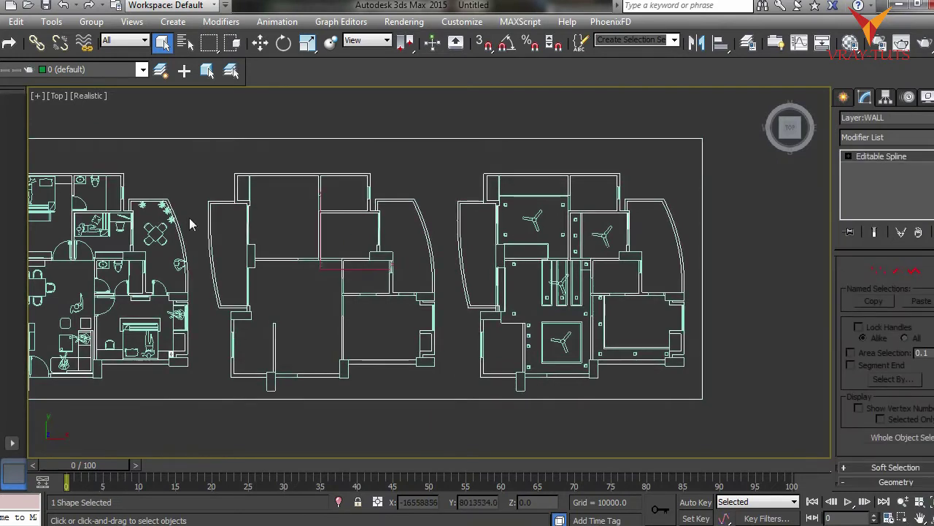
scroll(189, 218, "down", 3)
left_click_drag(56, 151, 221, 299)
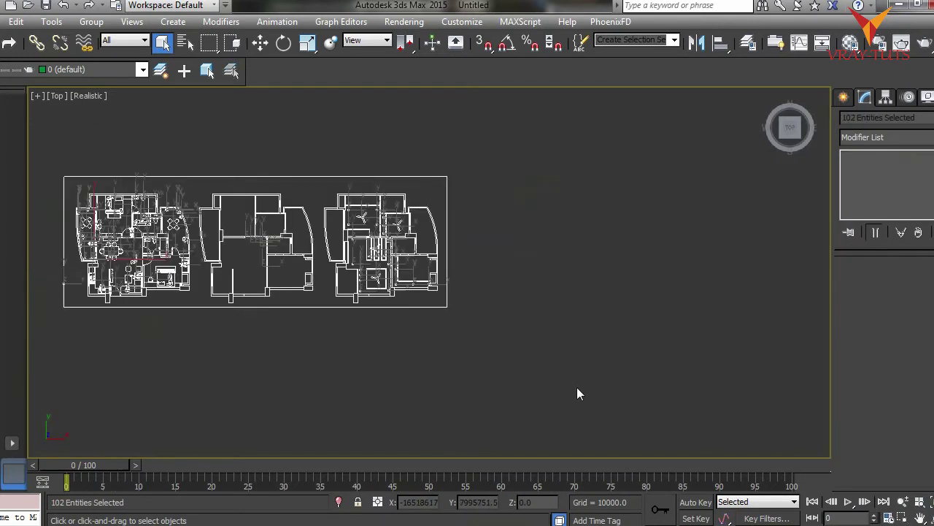
Step: Freeze the selected floor plan drawing from the right-click menu
right_click(310, 244)
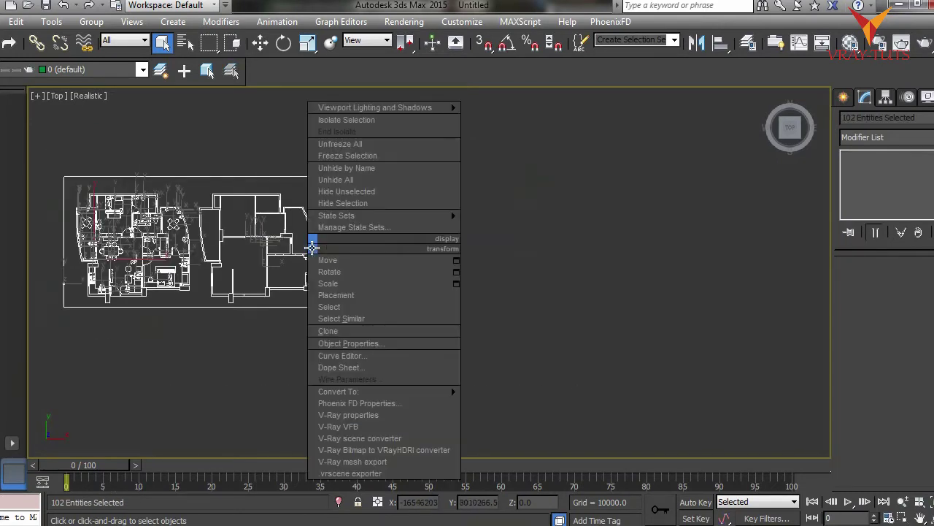
left_click(357, 156)
scroll(360, 262, "up", 3)
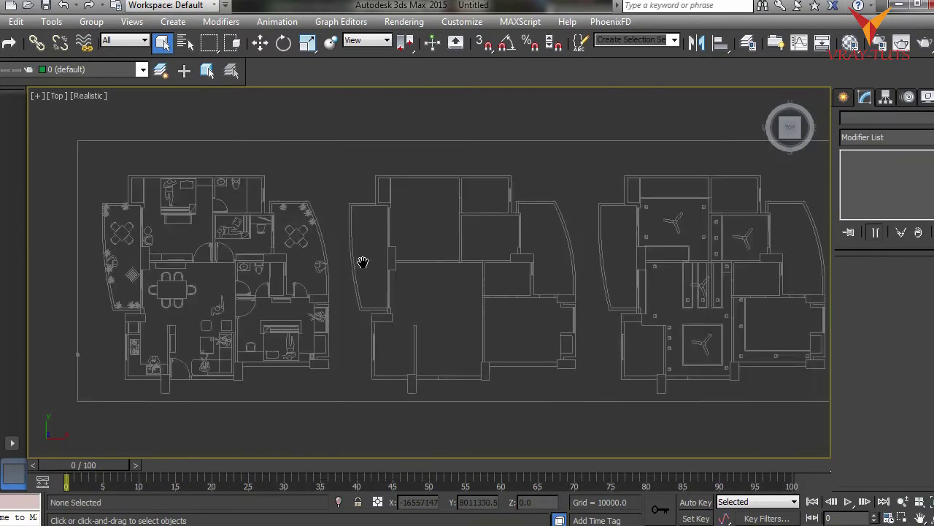
scroll(446, 276, "up", 3)
scroll(440, 270, "up", 2)
middle_click_drag(434, 285, 408, 274)
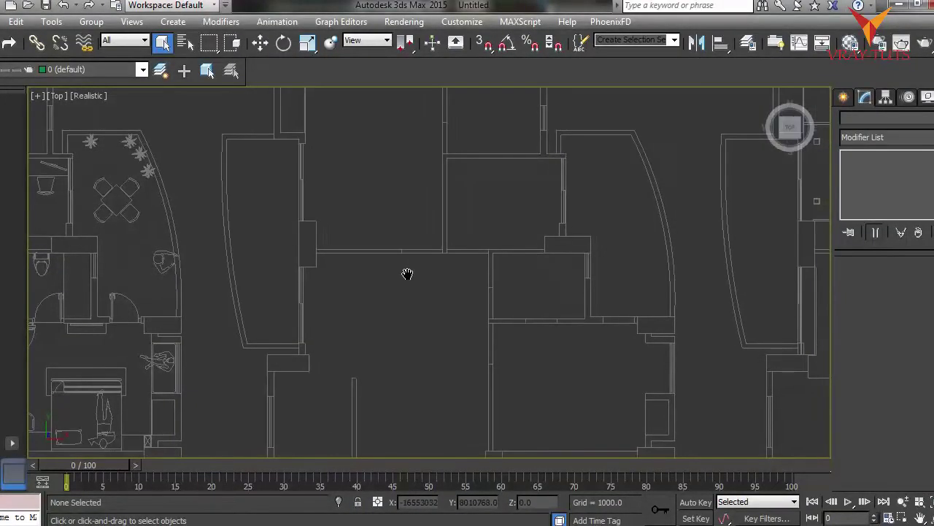
Step: Bring up the Create panel's Standard Primitives and pan over the plan
scroll(406, 271, "down", 2)
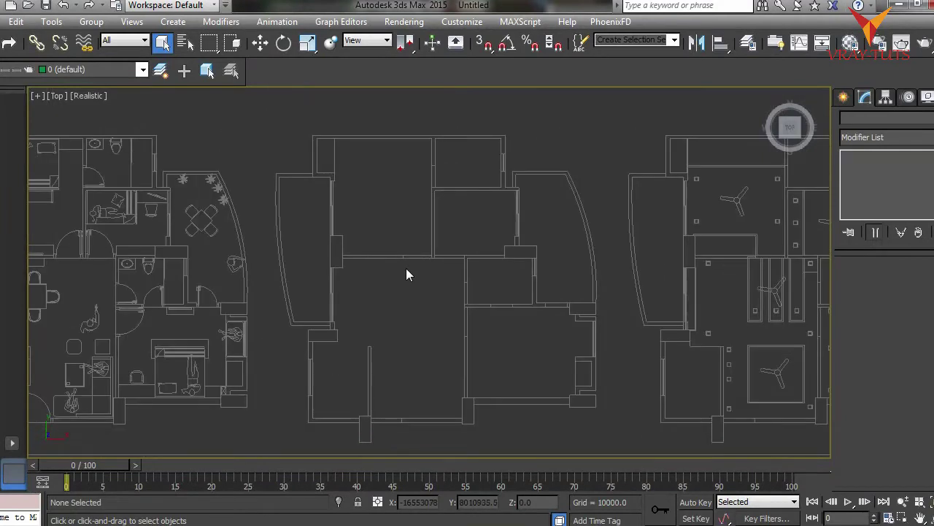
scroll(406, 270, "down", 2)
scroll(377, 235, "up", 3)
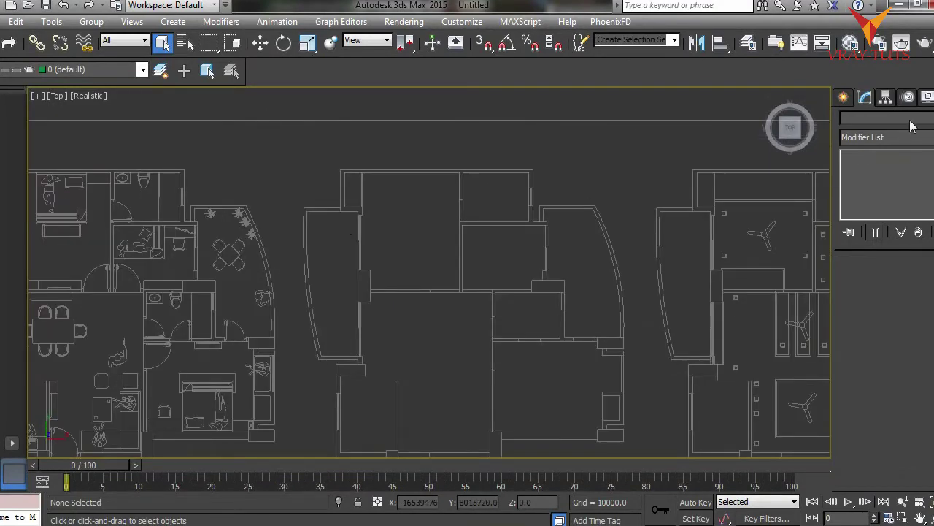
left_click(843, 97)
middle_click_drag(403, 447, 372, 405)
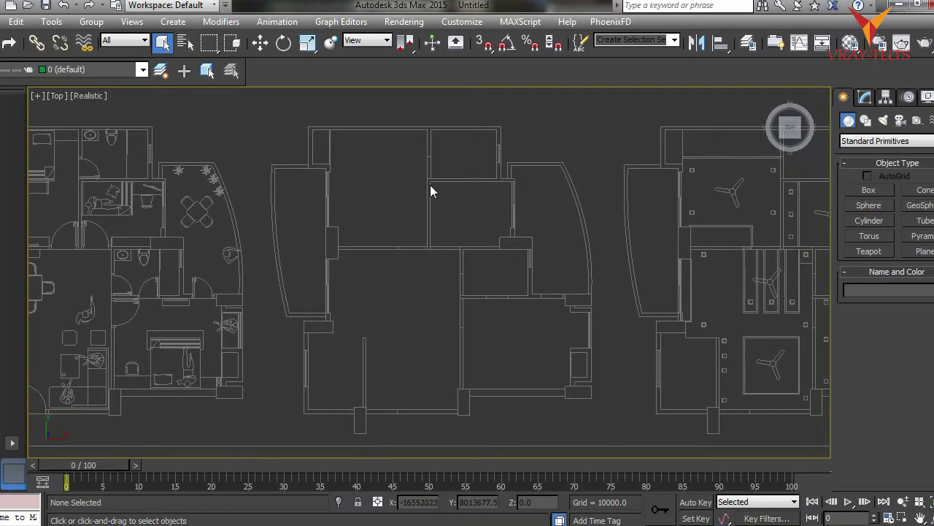
Step: Choose the Line tool under Create > Shapes > Splines
left_click(866, 121)
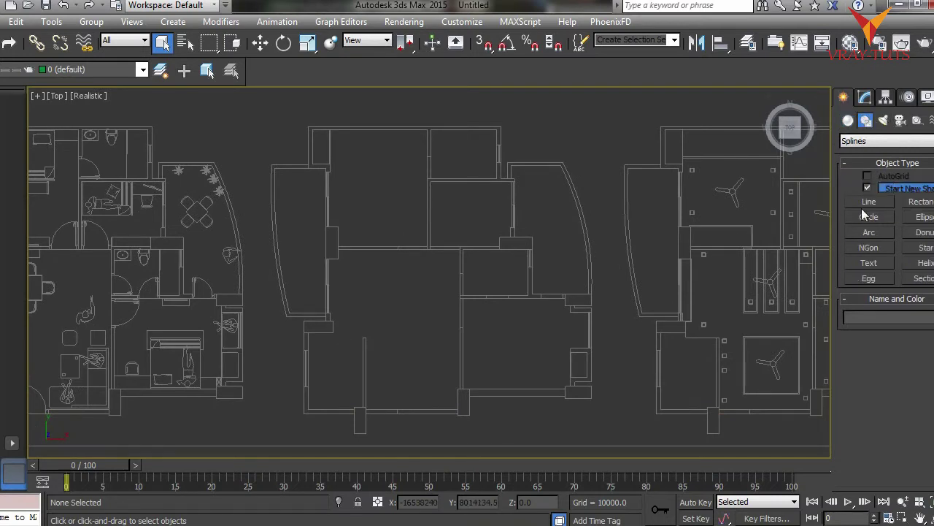
left_click(870, 202)
scroll(436, 300, "up", 1)
scroll(436, 300, "up", 2)
mouse_move(172, 167)
middle_mouse_down()
mouse_move(405, 232)
mouse_move(357, 162)
mouse_move(323, 142)
mouse_move(360, 279)
middle_mouse_up()
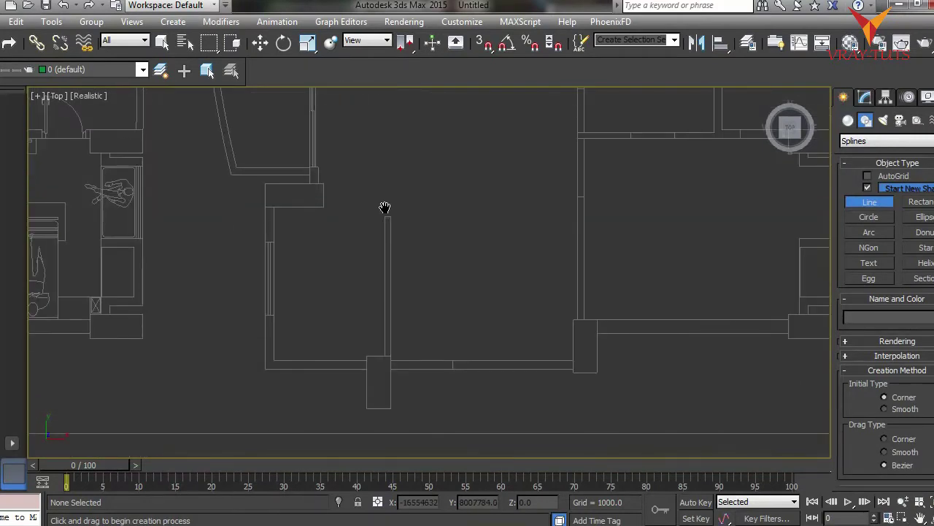
middle_click_drag(451, 349, 294, 253)
scroll(402, 296, "up", 1)
scroll(89, 277, "down", 3)
middle_click_drag(90, 278, 338, 336)
scroll(285, 339, "up", 2)
Step: Pan and zoom to the right-hand wall corner and turn on 3D snapping
middle_click_drag(504, 332, 495, 408)
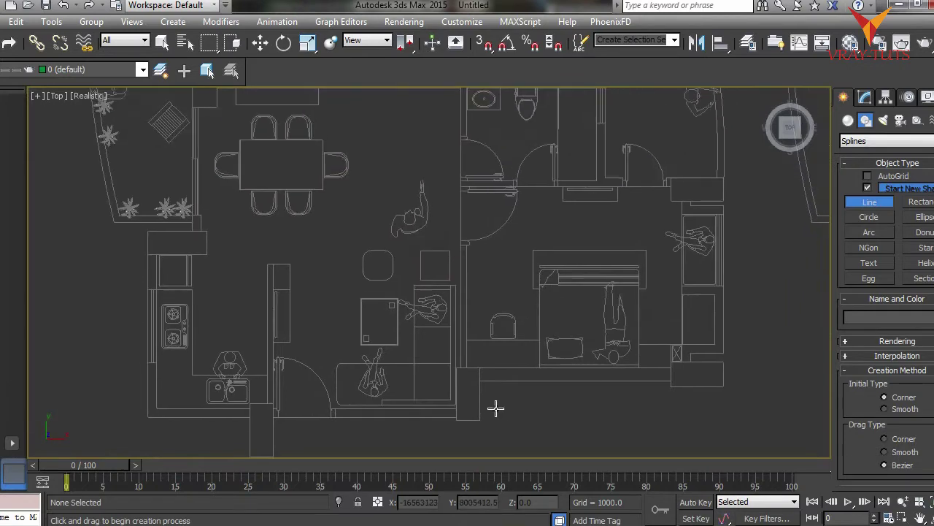
middle_click_drag(150, 298, 143, 347)
middle_click_drag(198, 208, 199, 287)
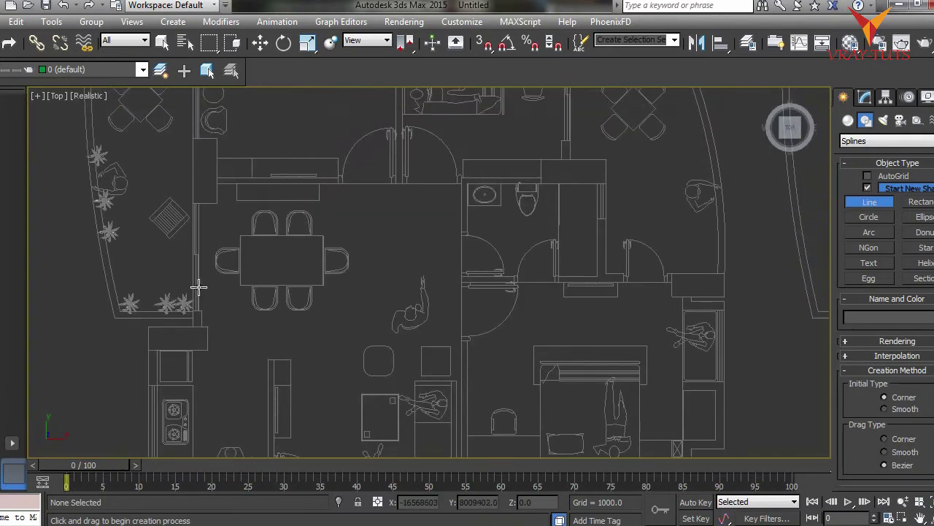
middle_click_drag(194, 243, 203, 347)
mouse_move(209, 156)
middle_mouse_down()
mouse_move(203, 240)
mouse_move(231, 317)
mouse_move(183, 258)
middle_mouse_up()
middle_click_drag(236, 317, 181, 183)
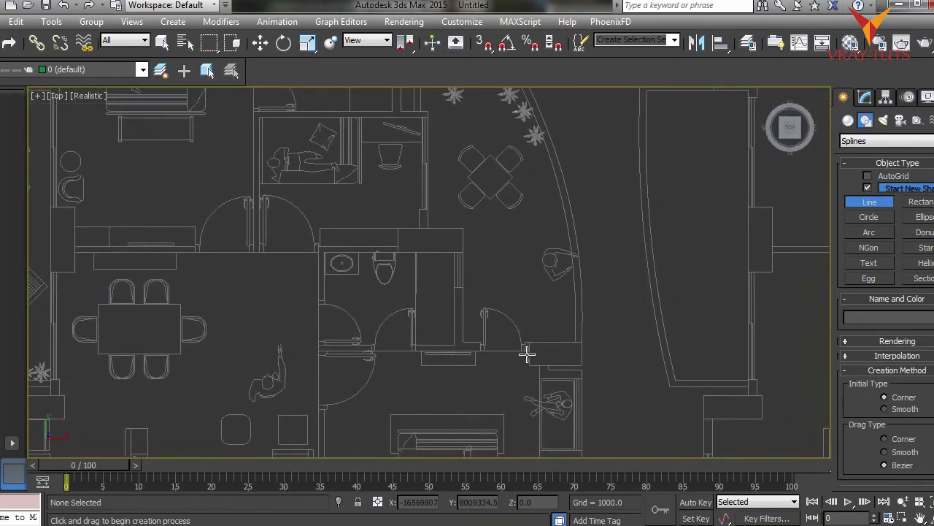
middle_click_drag(527, 355, 358, 191)
middle_click_drag(314, 296, 215, 204)
scroll(615, 375, "up", 2)
scroll(622, 353, "up", 2)
left_click(482, 43)
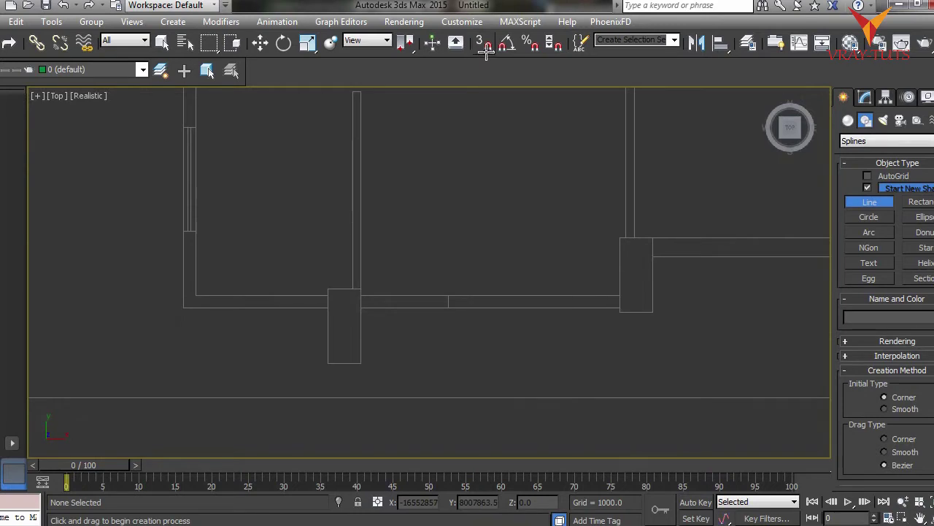
right_click(483, 44)
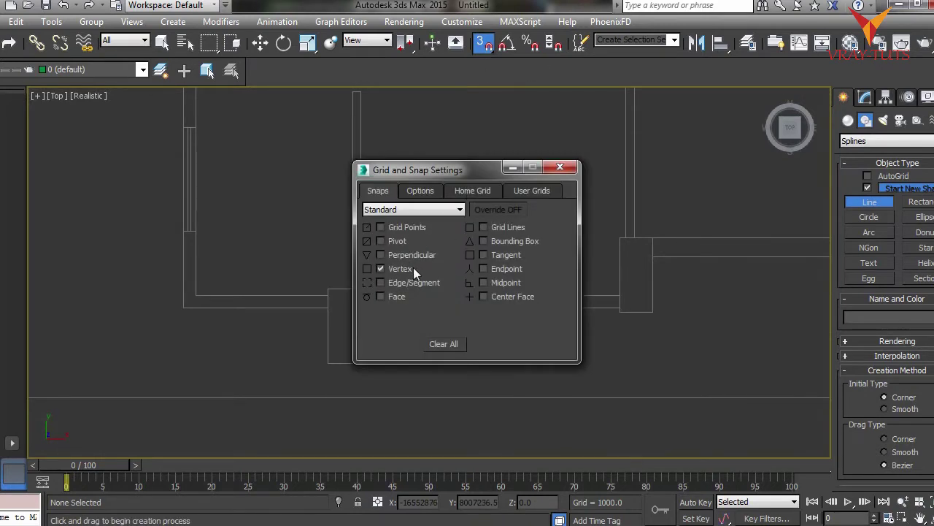
left_click(411, 193)
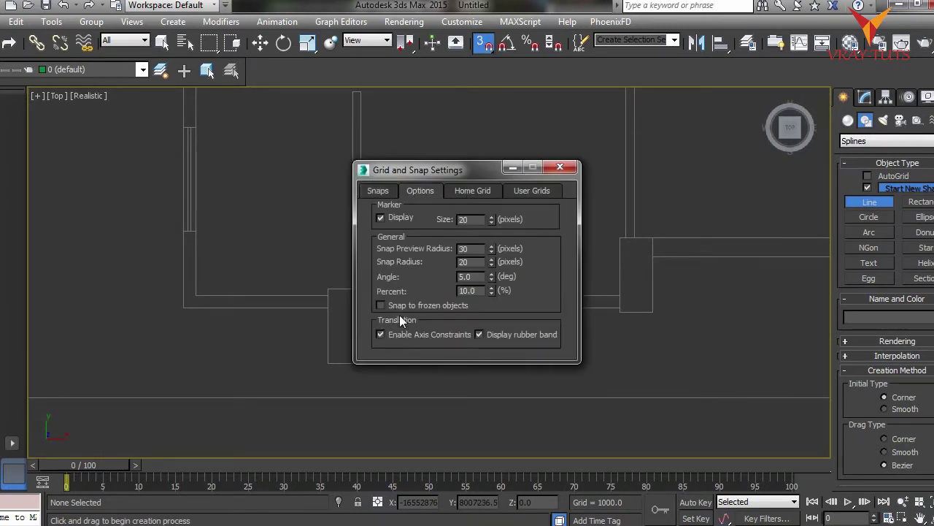
left_click(560, 167)
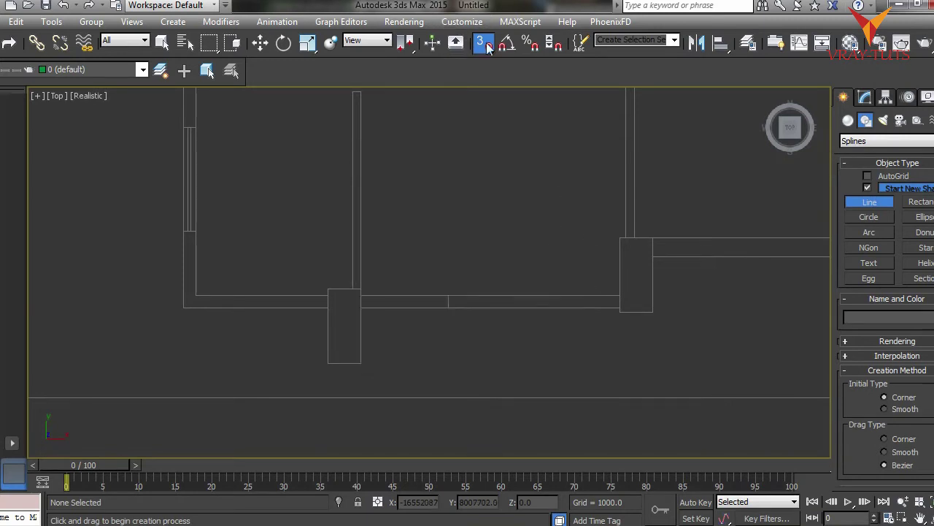
right_click(488, 45)
left_click(440, 191)
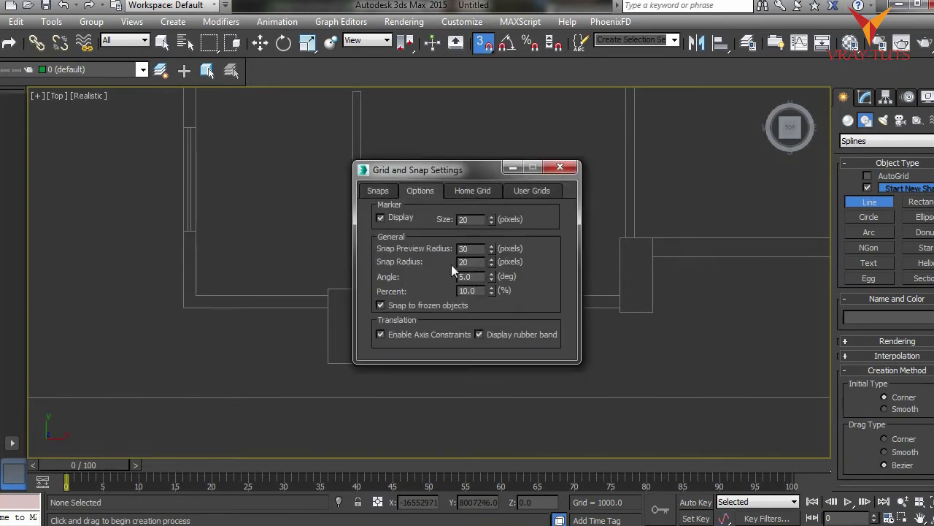
left_click(526, 191)
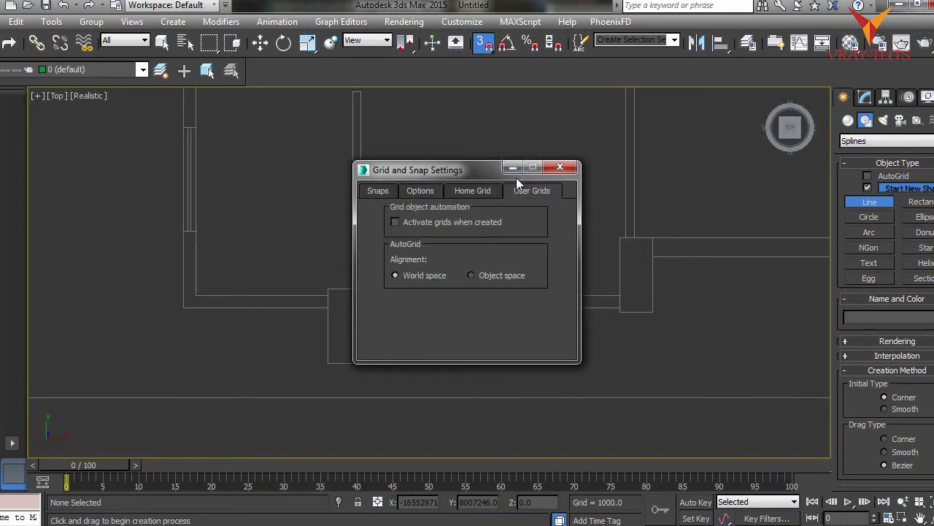
left_click(428, 191)
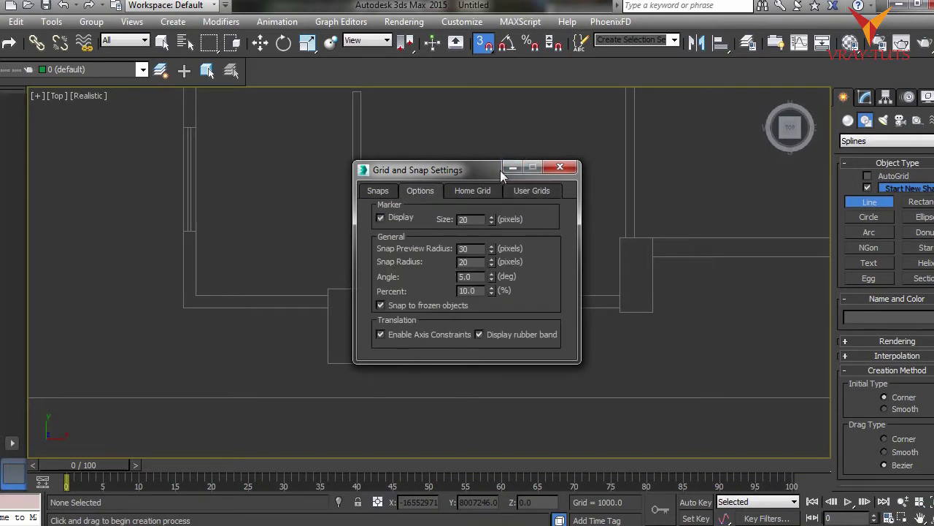
left_click(560, 167)
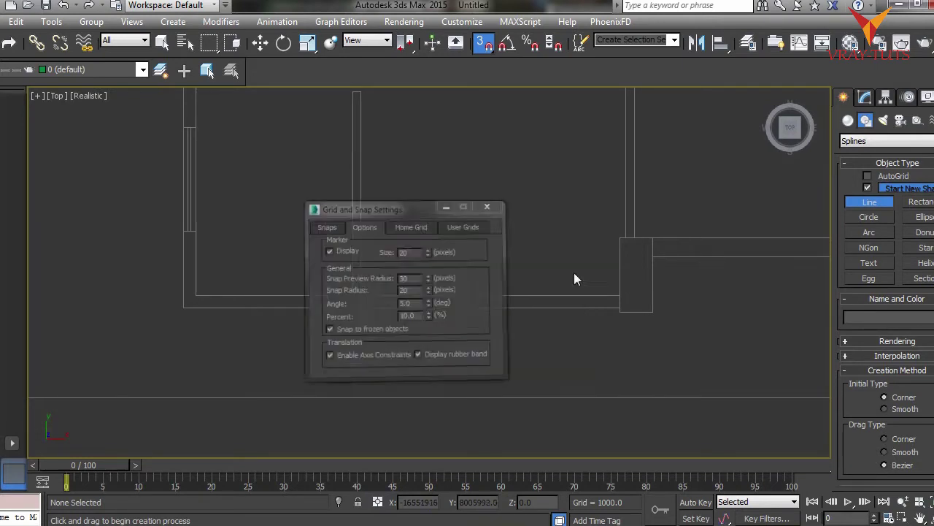
Step: Trace the wall from the pillar corner as a closed line spline
left_click(627, 288)
left_click(621, 307)
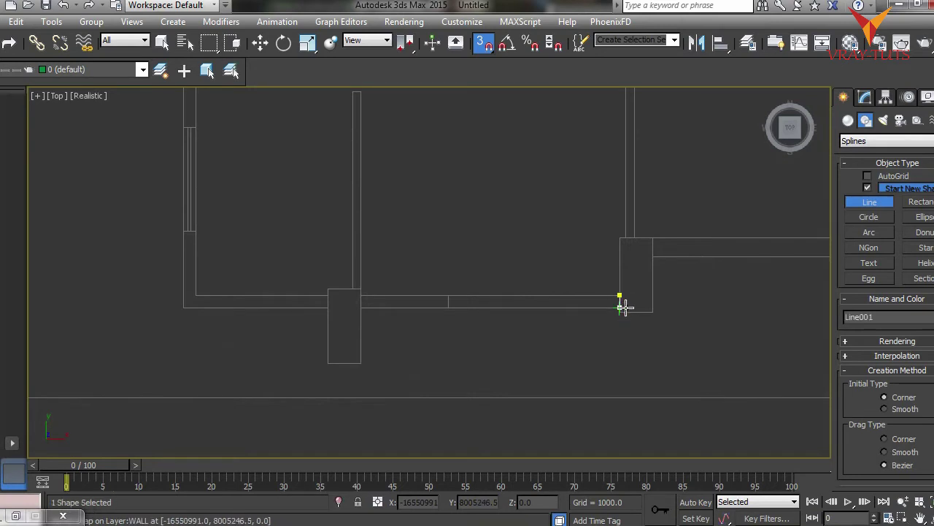
left_click(448, 296)
left_click(619, 295)
left_click(446, 318)
Step: Draw a tall narrow rectangle over the thin vertical wall with snaps on
middle_click_drag(364, 296, 390, 327)
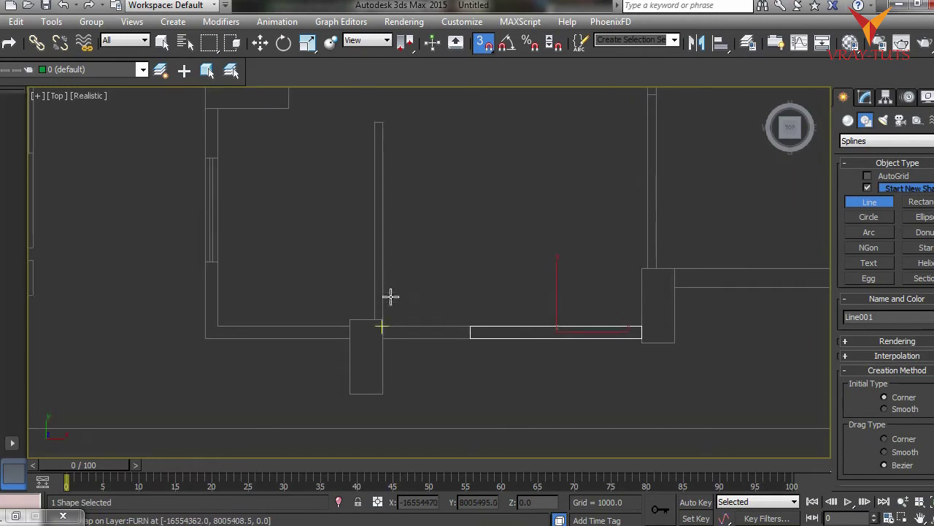
left_click(921, 202)
key("s")
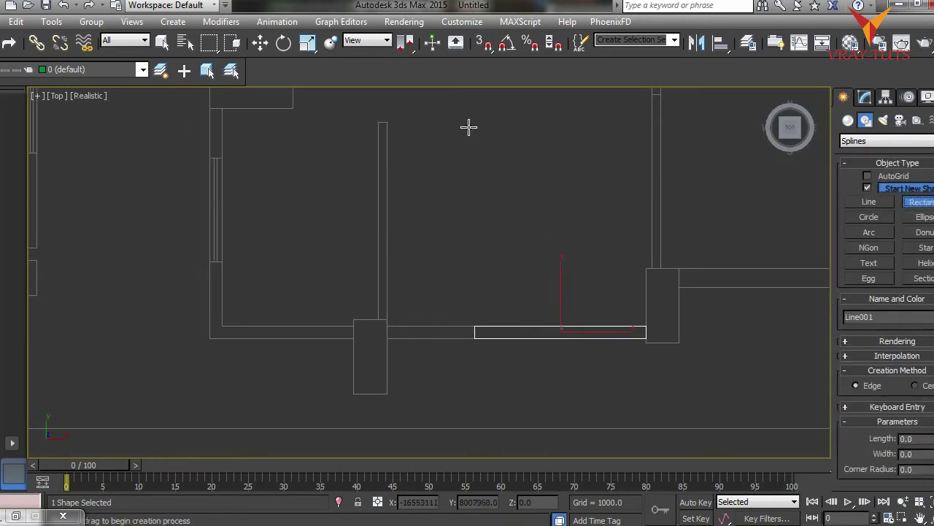
key("s")
left_click_drag(386, 122, 376, 319)
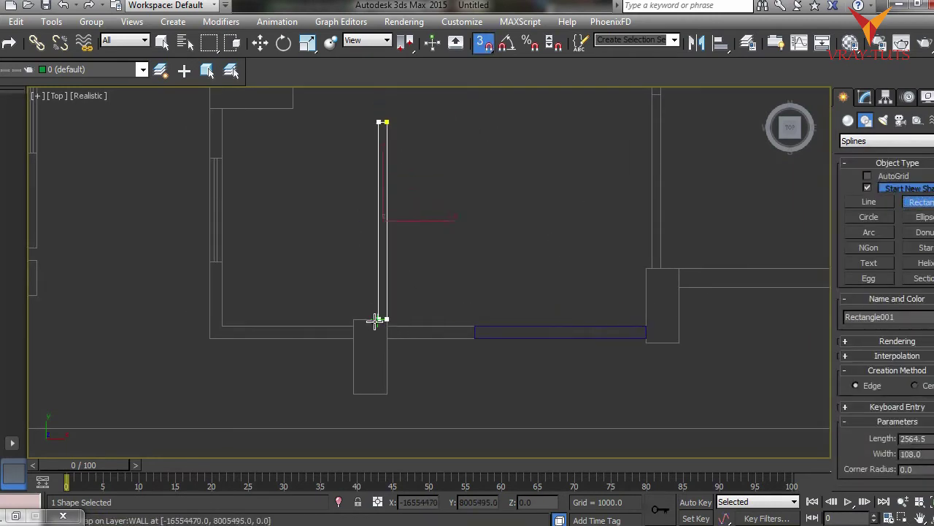
Step: Trace the L-shaped wall as a closed line spline
left_click(868, 202)
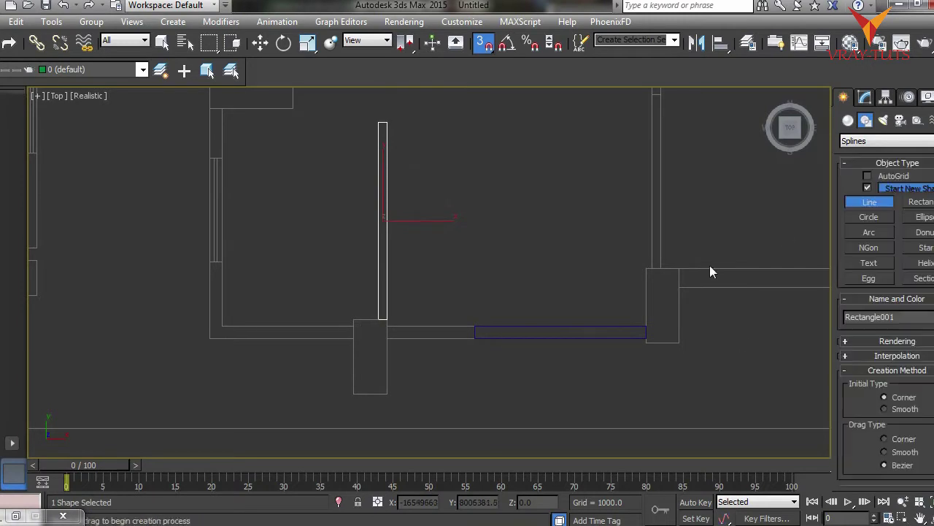
left_click(221, 261)
left_click(210, 260)
left_click(209, 337)
left_click(353, 325)
left_click(222, 325)
left_click(221, 261)
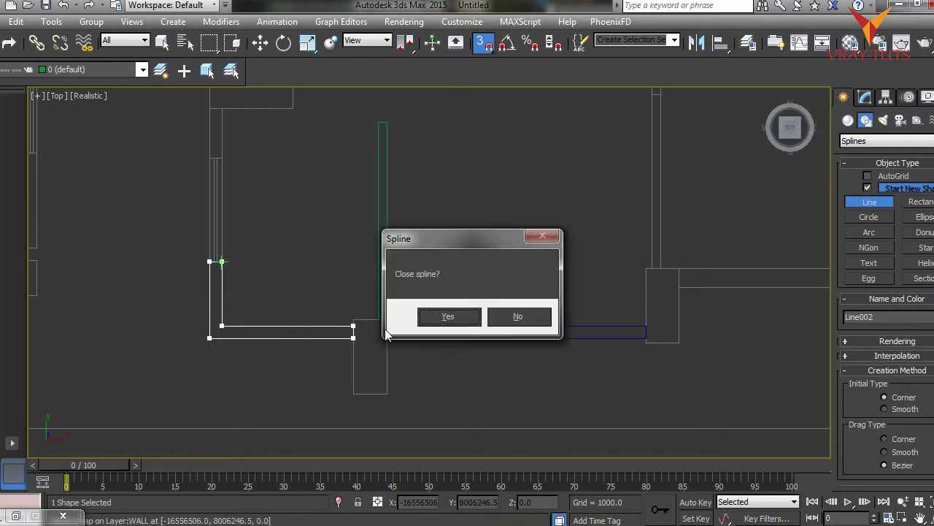
left_click(448, 325)
Step: Trace the next wall segment as a closed four-corner line spline
middle_click_drag(669, 279, 392, 303)
left_click(402, 292)
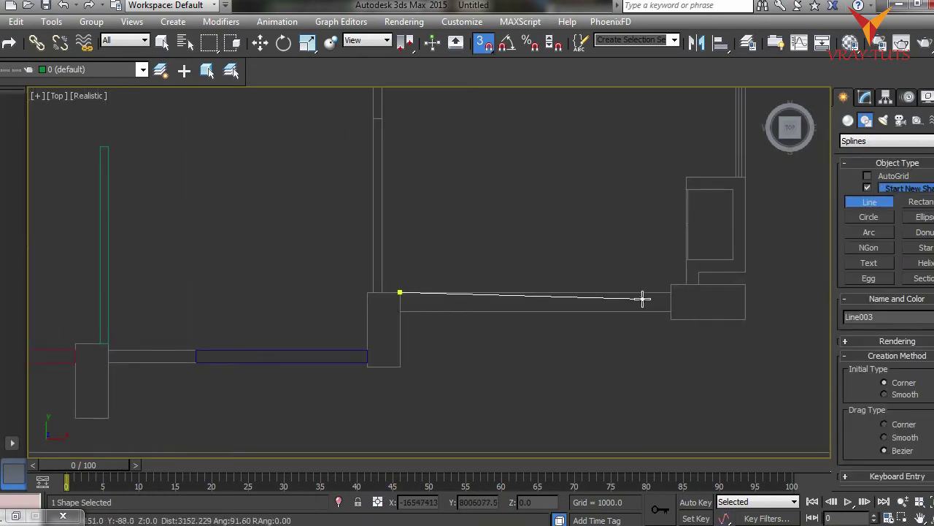
left_click(670, 308)
left_click(670, 311)
left_click(400, 311)
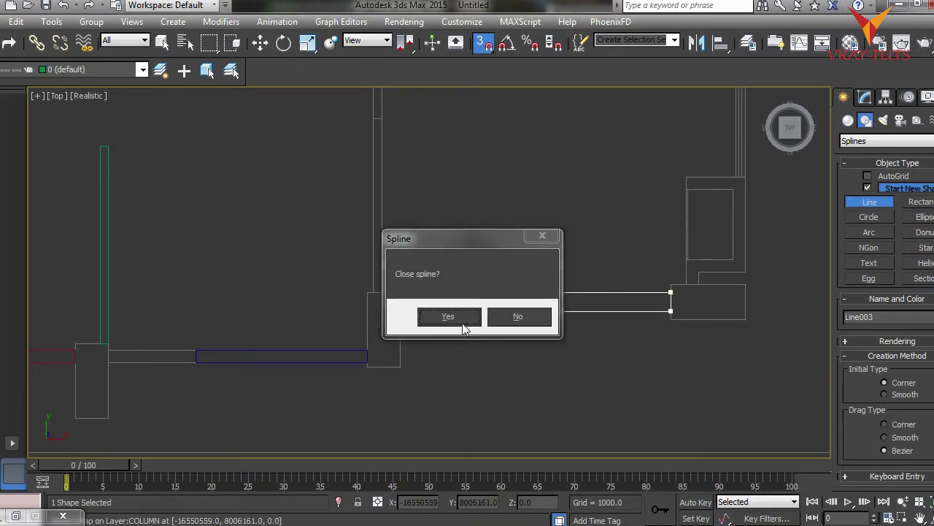
left_click(460, 321)
scroll(429, 347, "down", 2)
scroll(324, 289, "down", 3)
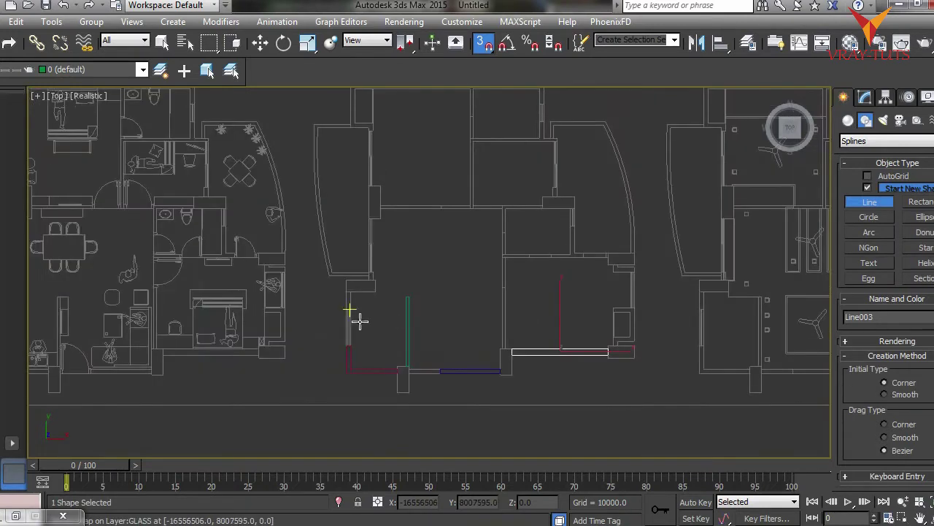
Step: Trace the next vertical wall as closed spline Line004, correcting a misplaced corner
scroll(304, 292, "up", 1)
scroll(305, 292, "up", 2)
middle_click_drag(507, 310, 354, 317)
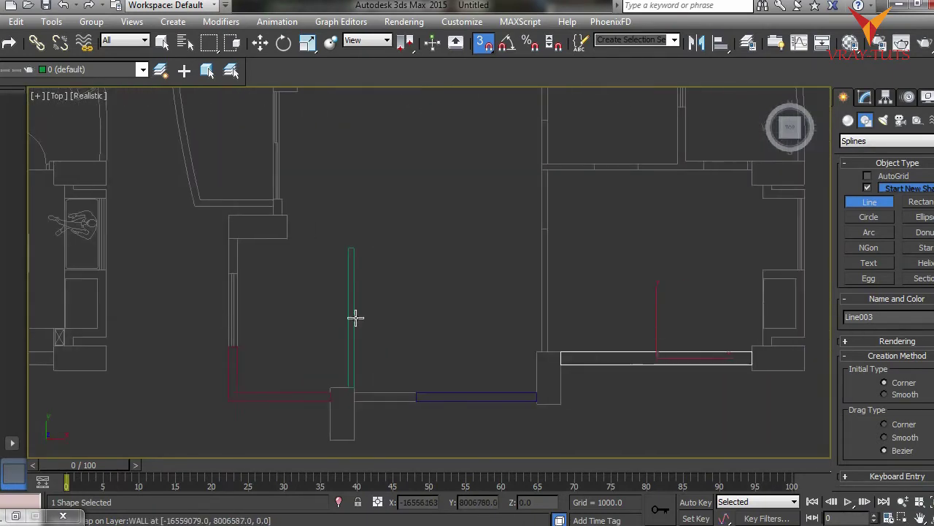
scroll(509, 332, "up", 1)
left_click(493, 362)
left_click(490, 240)
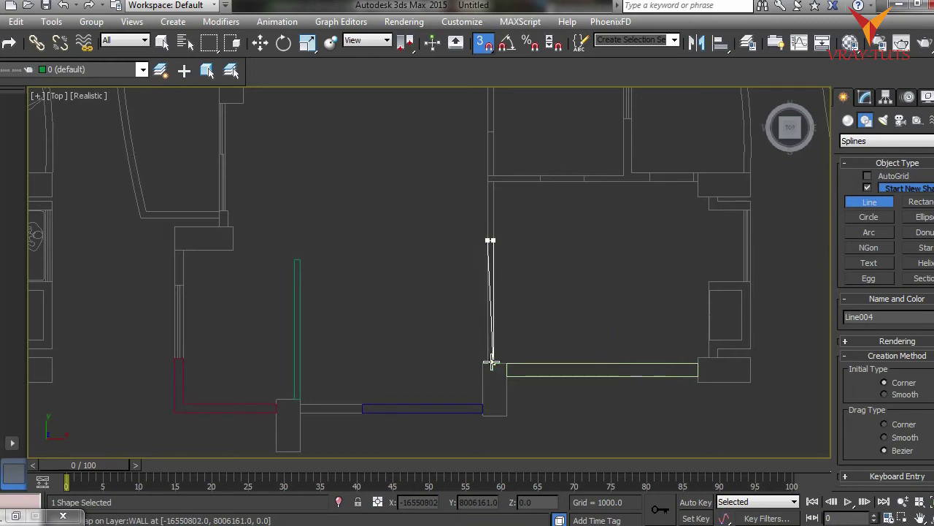
left_click(492, 363)
key("Return")
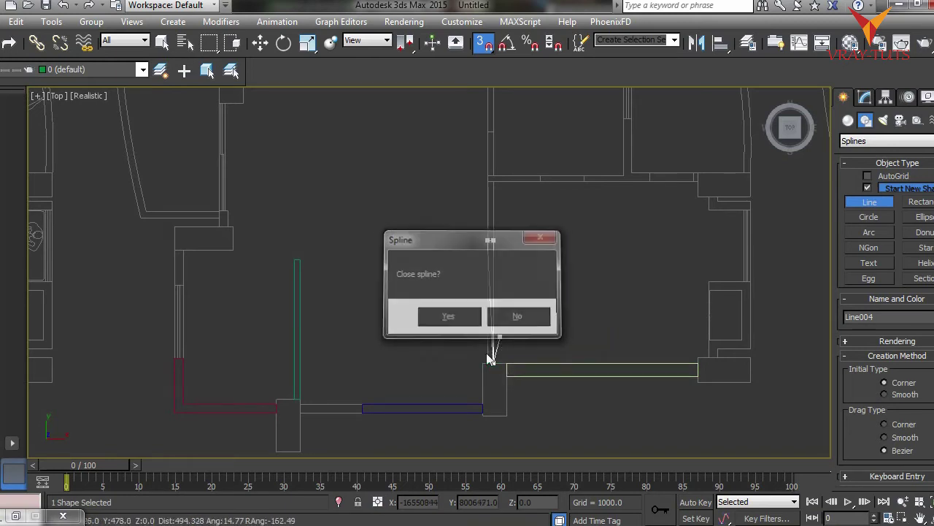
scroll(485, 355, "up", 3)
middle_click_drag(485, 356, 485, 257)
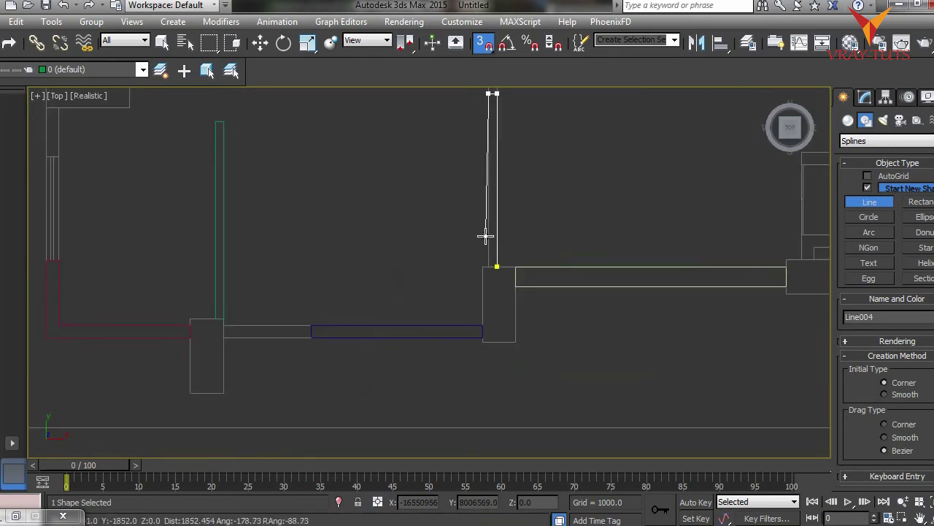
left_click(483, 267)
key("BackSpace")
left_click(488, 266)
left_click(493, 266)
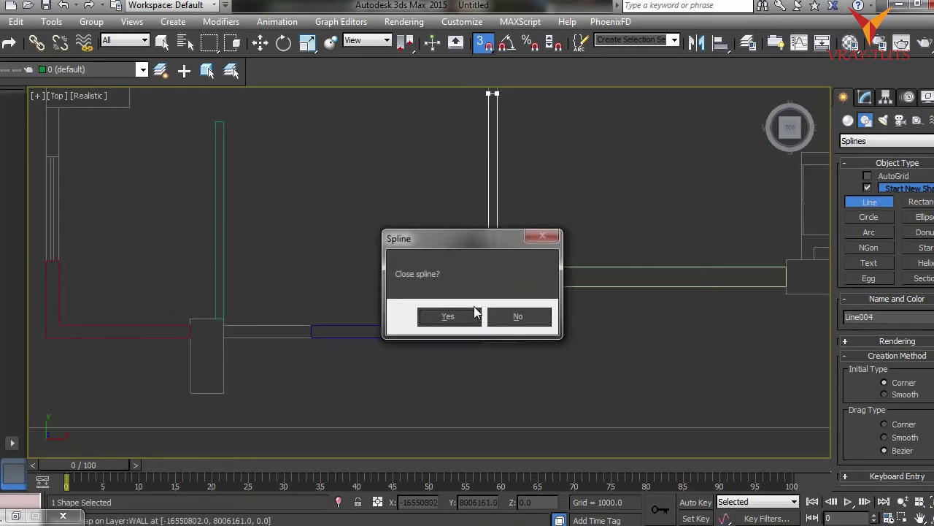
left_click(448, 316)
Step: Outline the short horizontal wall piece as closed spline Line005
middle_click_drag(471, 321, 839, 239)
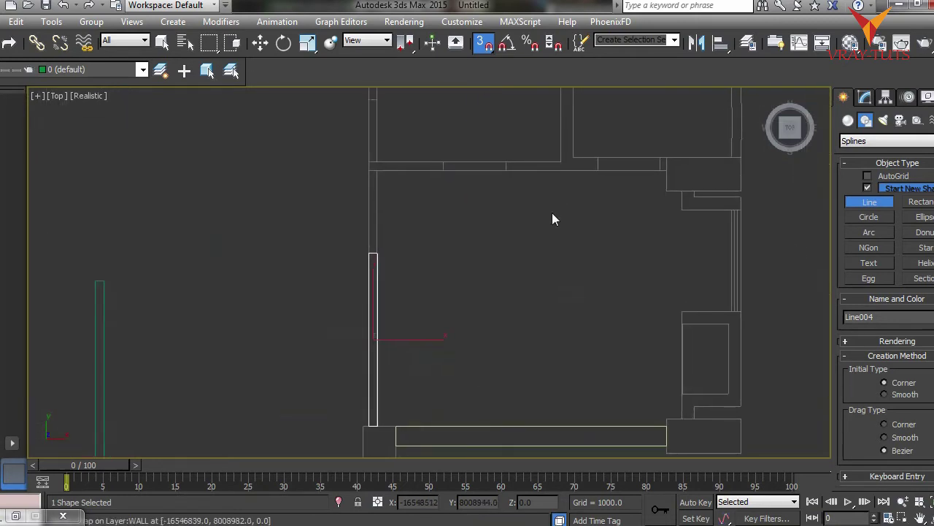
middle_click_drag(551, 219, 540, 307)
left_click(358, 250)
left_click(423, 266)
left_click(355, 256)
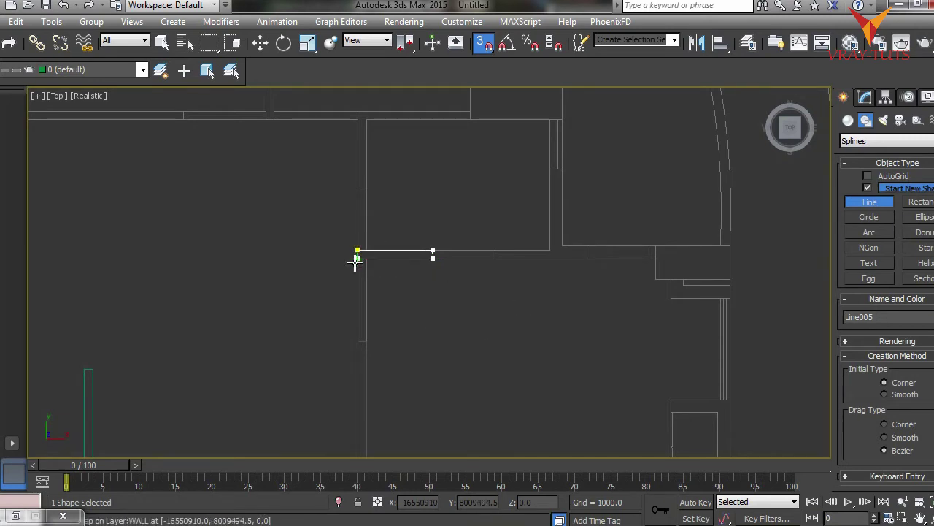
left_click(357, 254)
left_click(411, 314)
Step: Trace the neighbouring pillar as closed spline Line006, then zoom out over the plan
middle_click_drag(547, 314, 458, 286)
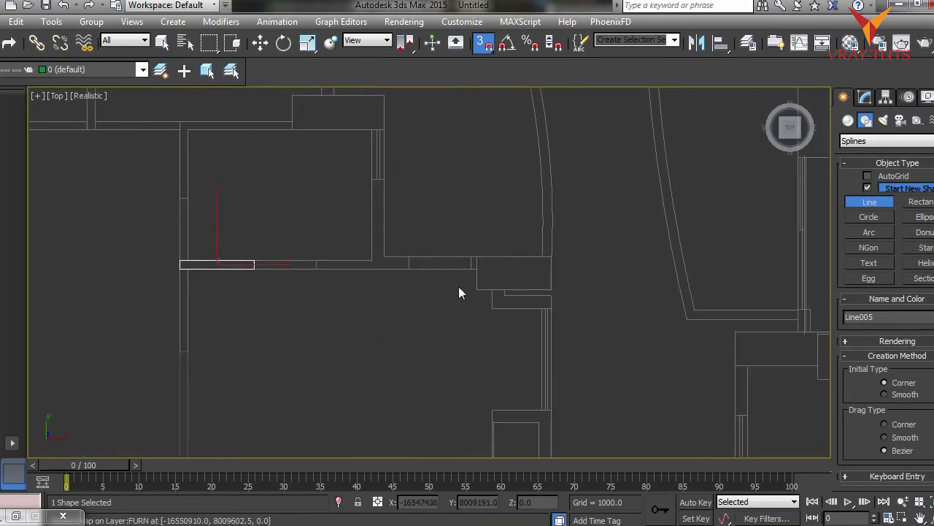
left_click(477, 257)
left_click(551, 257)
left_click(551, 289)
left_click(476, 257)
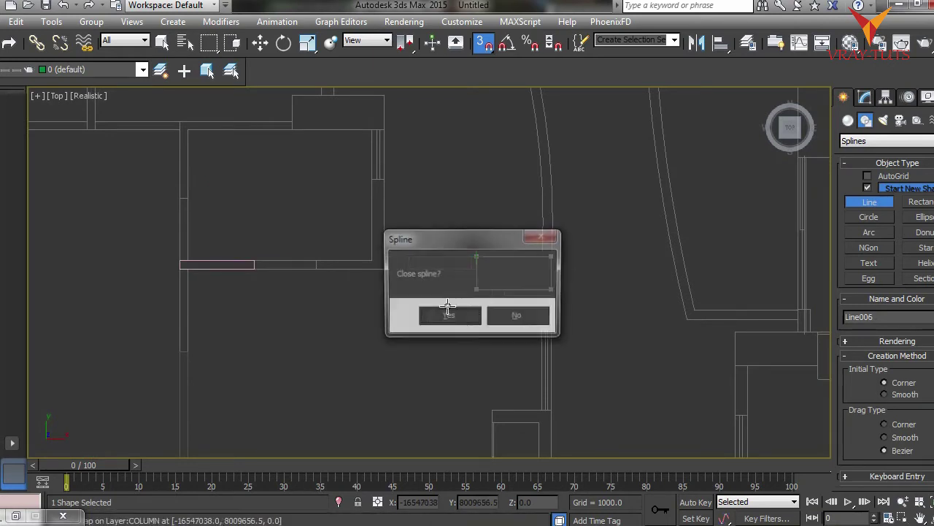
key("Return")
scroll(296, 293, "down", 5)
mouse_move(297, 293)
middle_mouse_down()
mouse_move(686, 292)
mouse_move(614, 303)
middle_mouse_up()
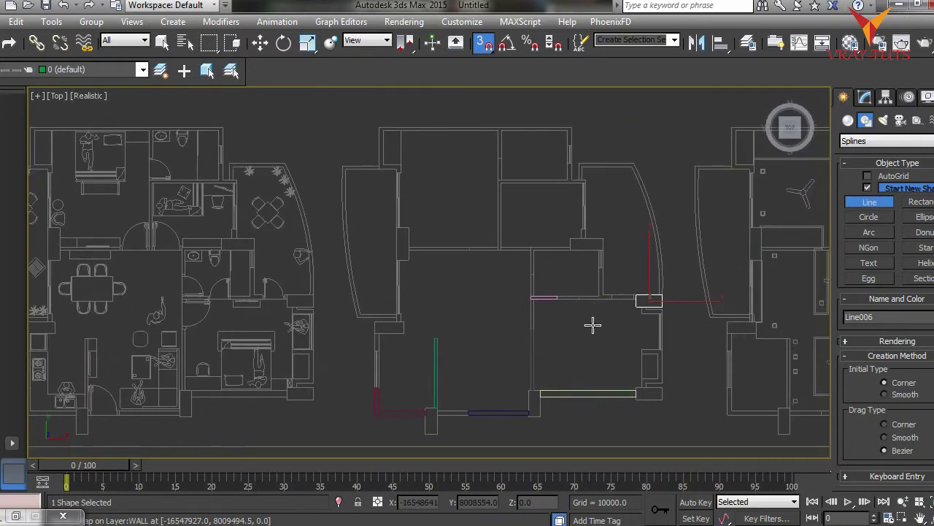
Step: Trace the L-shaped interior wall corner by corner and close it as Line007
scroll(259, 325, "up", 3)
middle_click_drag(608, 326, 425, 332)
scroll(453, 311, "up", 2)
scroll(559, 292, "up", 2)
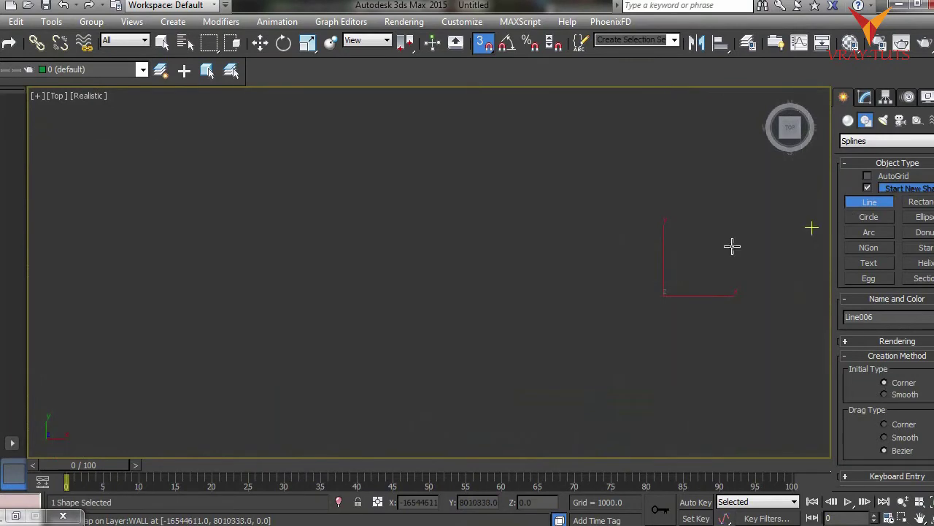
middle_click_drag(516, 324, 452, 324)
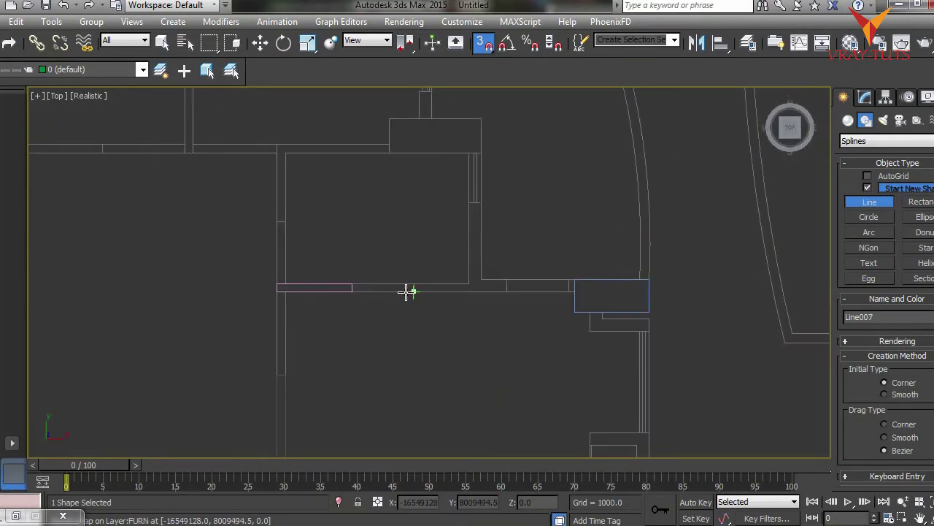
left_click(470, 275)
left_click(475, 203)
left_click(480, 202)
left_click(480, 279)
left_click(505, 279)
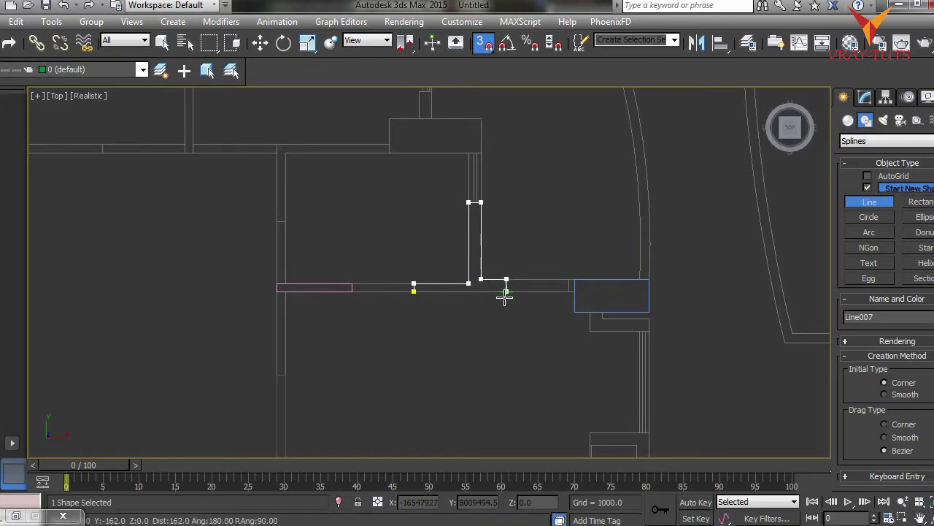
left_click(411, 293)
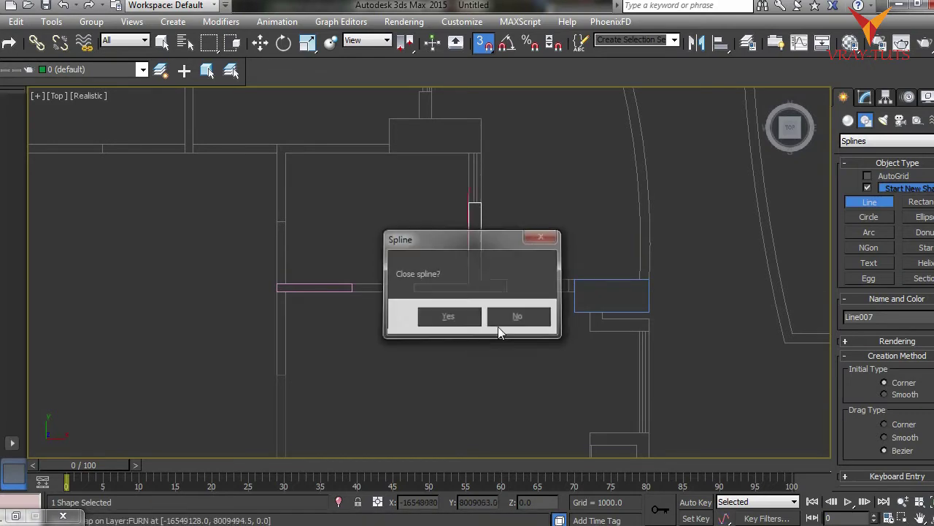
left_click(479, 322)
Step: Zoom out to check Line007, exit the Line tool and deselect the outline
scroll(415, 338, "up", 3)
scroll(417, 331, "up", 2)
scroll(496, 302, "down", 5)
middle_click_drag(344, 314, 597, 315)
scroll(219, 328, "down", 2)
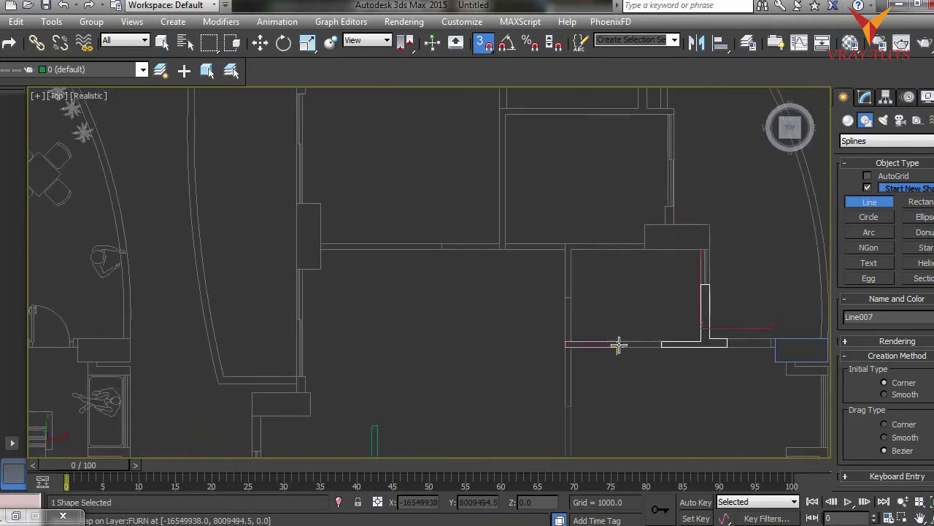
middle_click_drag(618, 345, 350, 319)
right_click(466, 358)
left_click(496, 339)
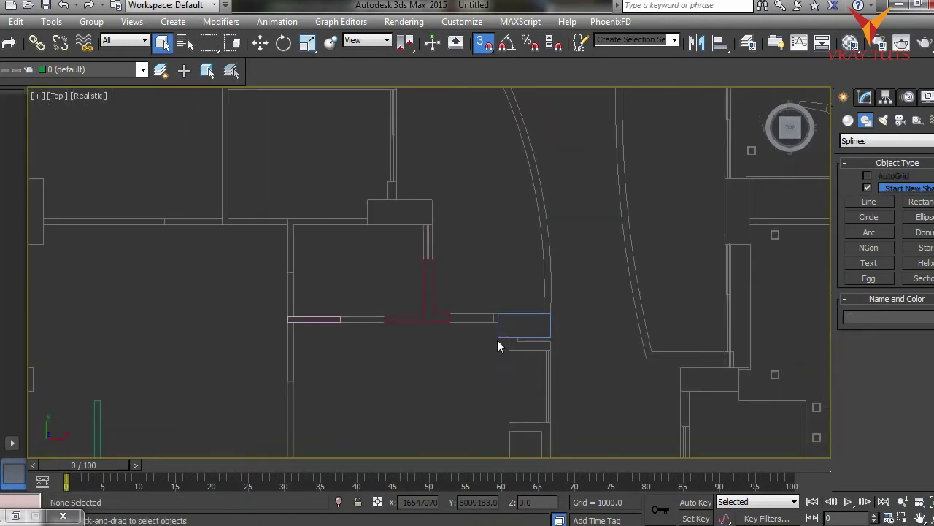
Step: Restart the Line tool and begin Line008 at the upper-left wall corner, removing misplaced points
scroll(440, 271, "down", 2)
scroll(435, 259, "down", 3)
scroll(449, 292, "up", 3)
middle_click_drag(554, 139, 672, 252)
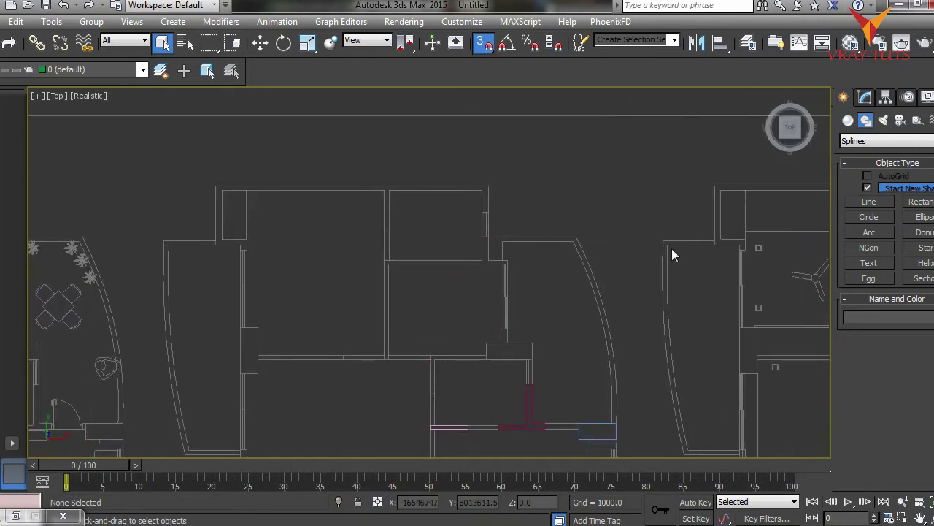
left_click(870, 202)
scroll(226, 192, "up", 2)
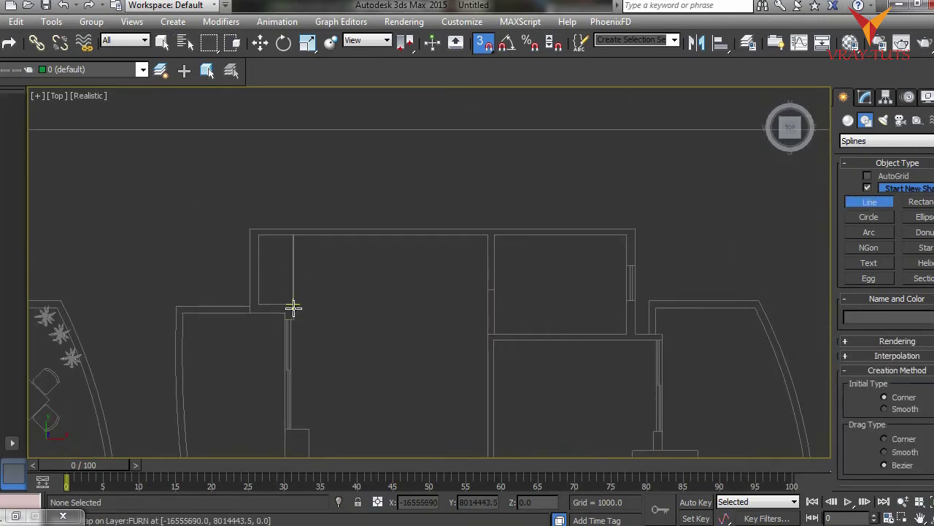
scroll(293, 307, "up", 4)
middle_click_drag(296, 328, 399, 262)
left_click(372, 266)
left_click(372, 278)
left_click(400, 243)
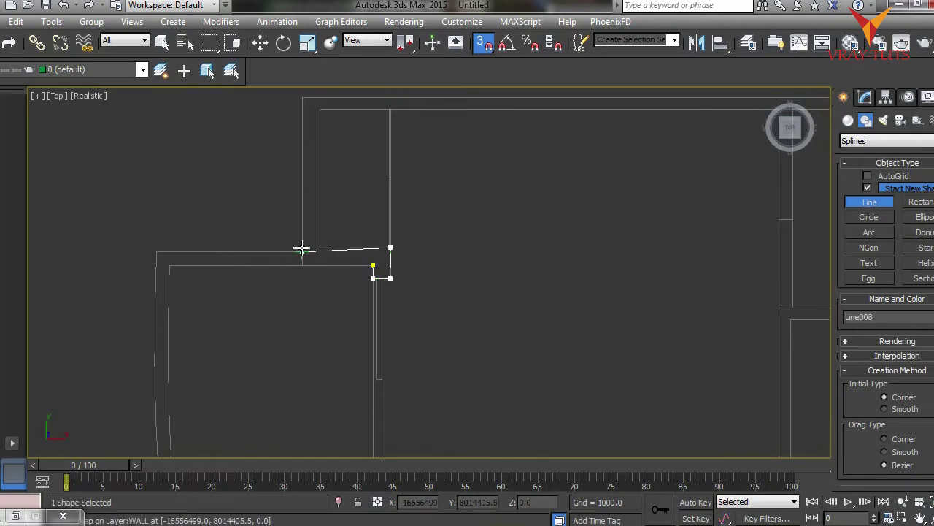
scroll(321, 247, "up", 5)
key("BackSpace")
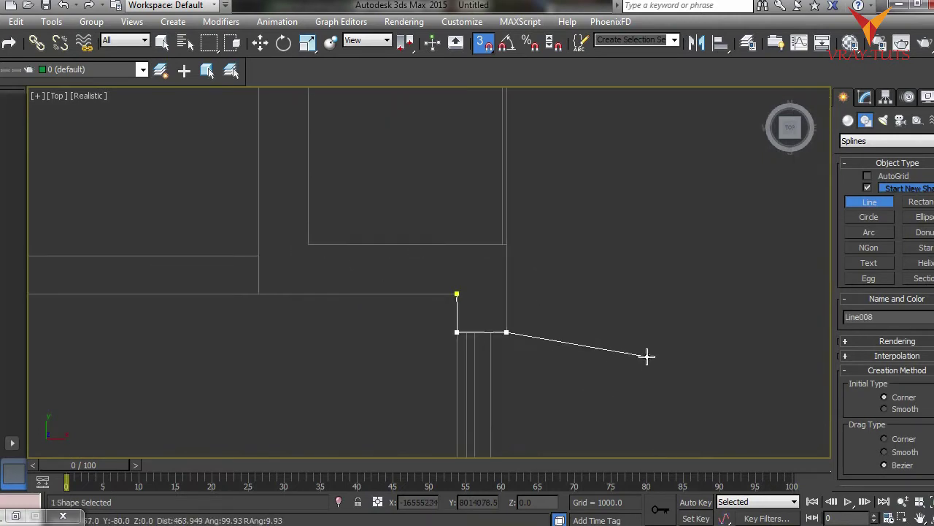
key("BackSpace")
key("BackSpace")
left_click(377, 322)
key("BackSpace")
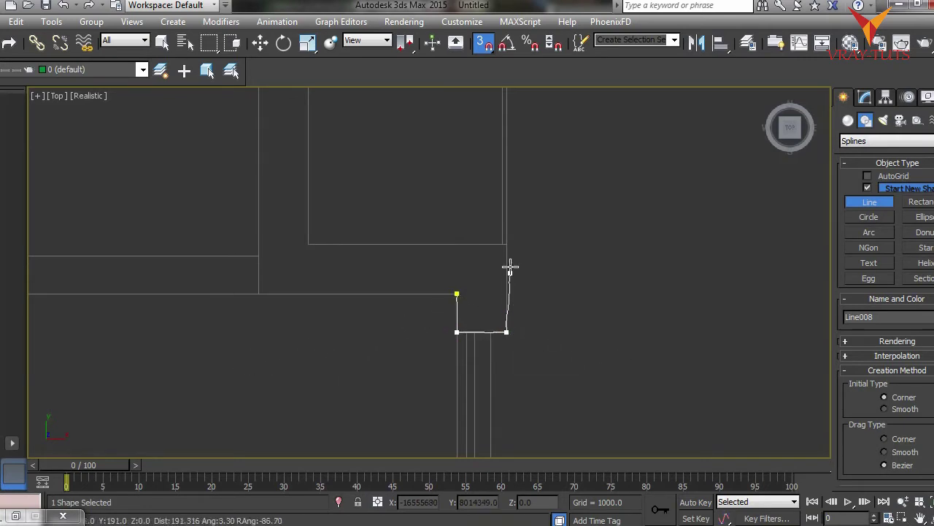
Step: Continue Line008 along the top edge of the long upper wall to its top-right corner
left_click(506, 245)
left_click(307, 245)
middle_click_drag(327, 206, 338, 358)
scroll(338, 359, "down", 3)
left_click(329, 211)
middle_click_drag(525, 257, 73, 314)
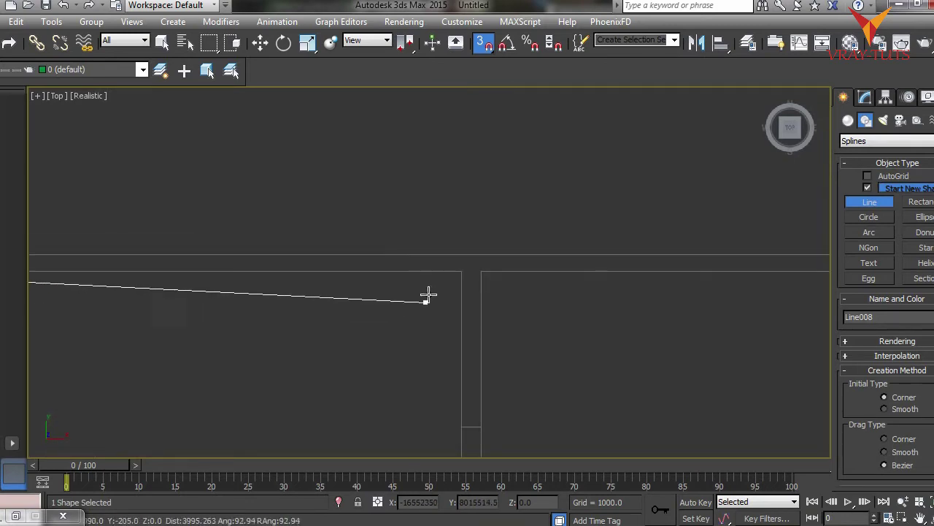
left_click(451, 278)
scroll(382, 205, "down", 3)
middle_click_drag(382, 204, 347, 414)
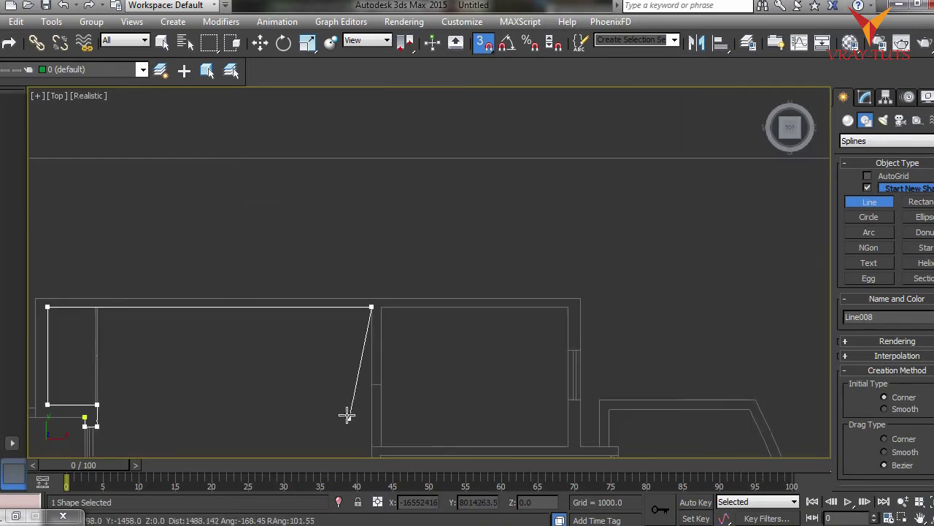
scroll(334, 316, "down", 3)
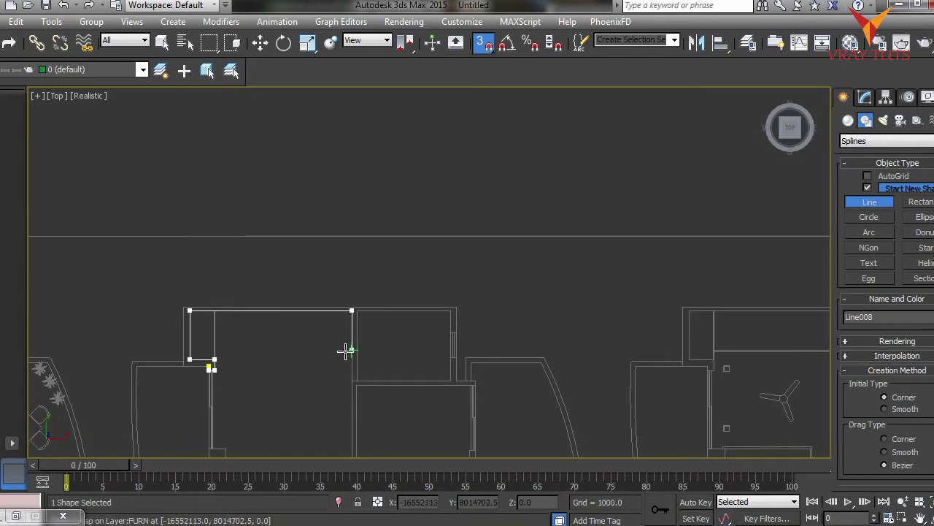
scroll(363, 311, "up", 2)
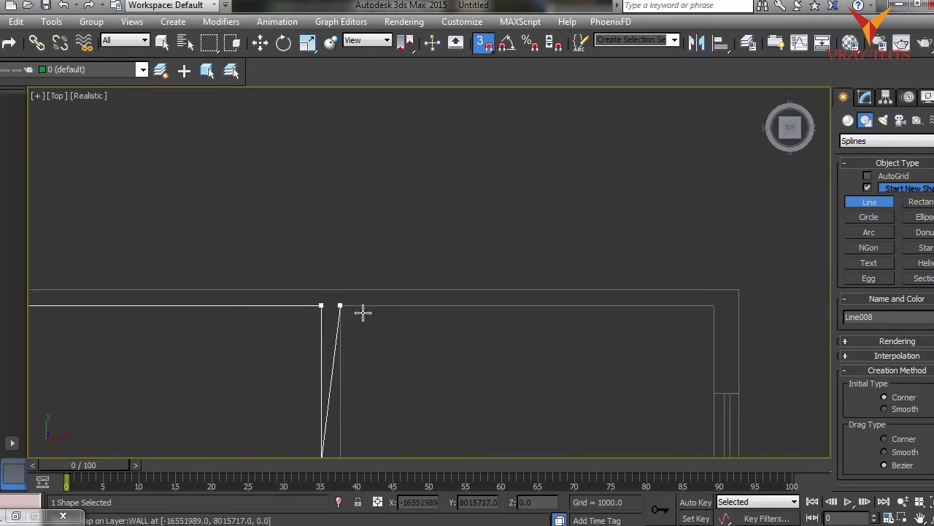
mouse_move(360, 309)
middle_mouse_down()
mouse_move(373, 223)
mouse_move(380, 295)
middle_mouse_up()
Step: Add the wall-return corners and close Line008 at its first vertex
left_click(357, 232)
scroll(356, 233, "down", 2)
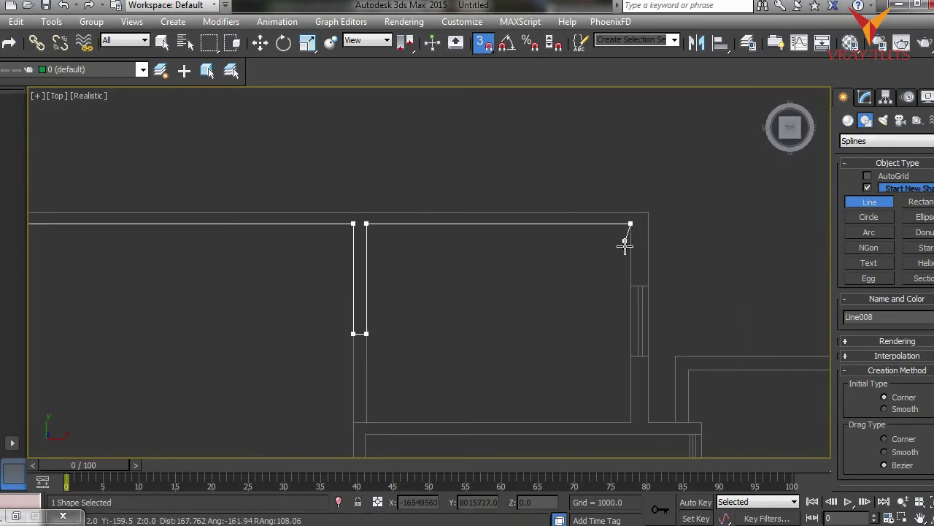
left_click(648, 213)
key("i")
key("i")
left_click(135, 301)
left_click(232, 396)
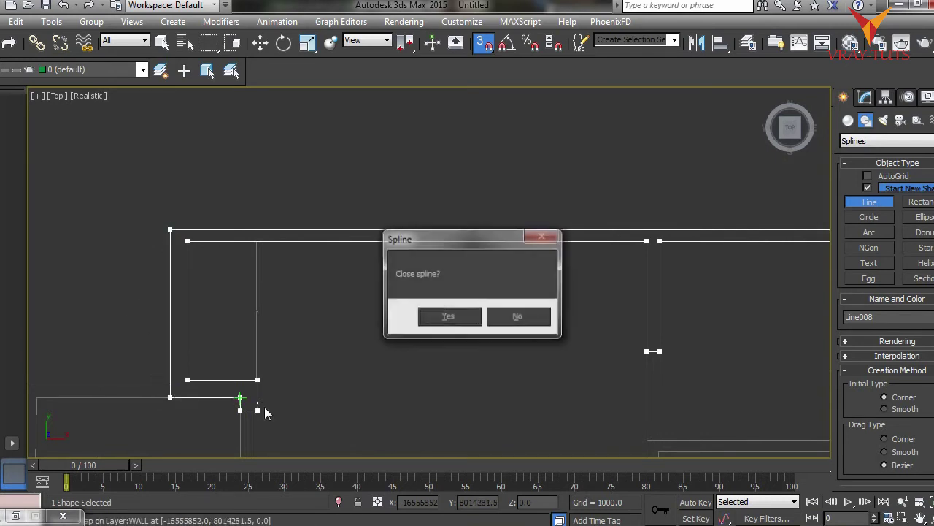
left_click(445, 314)
middle_click_drag(208, 390, 417, 345)
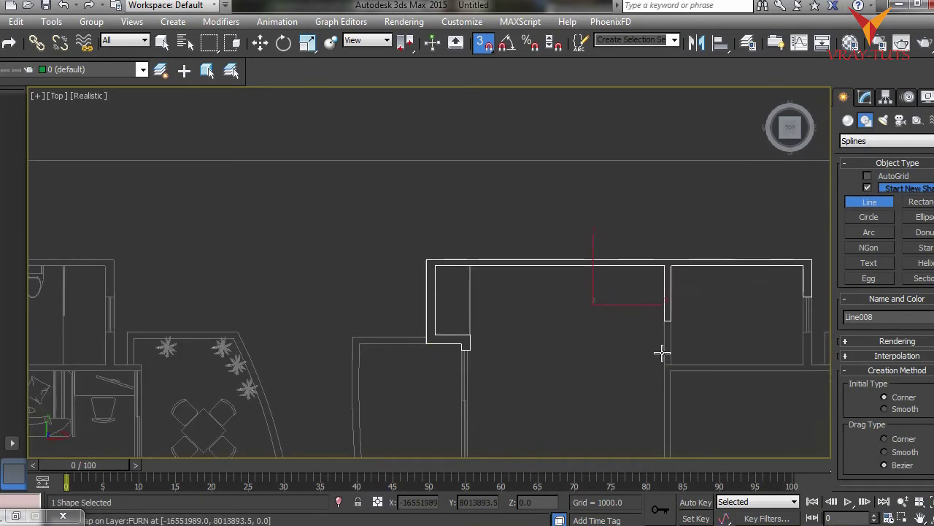
Step: Trace the wall junction with its short return as closed spline Line009
middle_click_drag(663, 351, 211, 278)
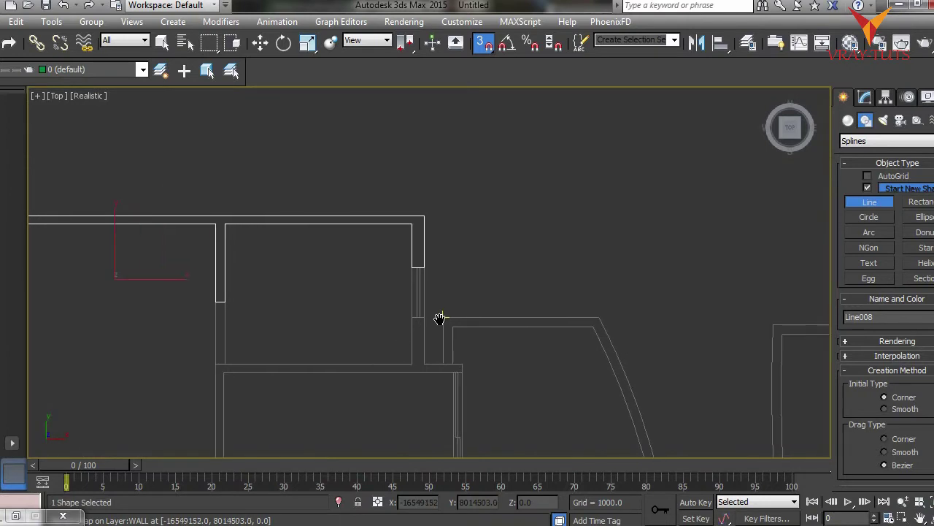
left_click(464, 366)
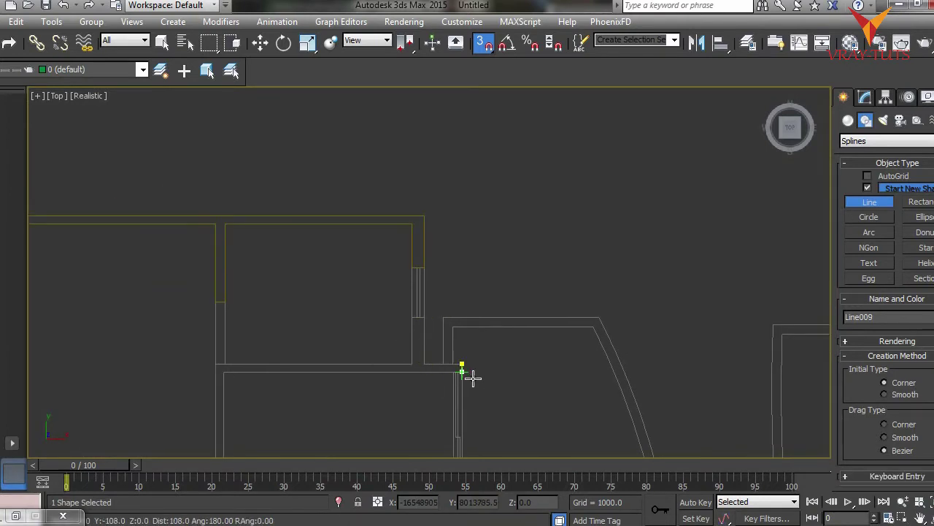
left_click(225, 376)
mouse_move(229, 377)
middle_mouse_down()
mouse_move(321, 202)
mouse_move(330, 128)
middle_mouse_up()
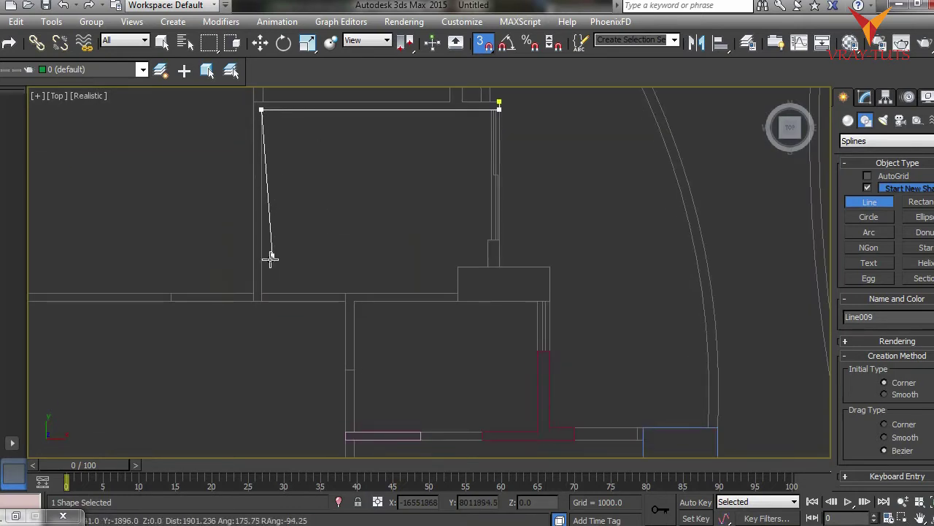
left_click(246, 305)
middle_click_drag(246, 157, 229, 387)
left_click(229, 277)
key("BackSpace")
left_click(235, 333)
left_click(431, 334)
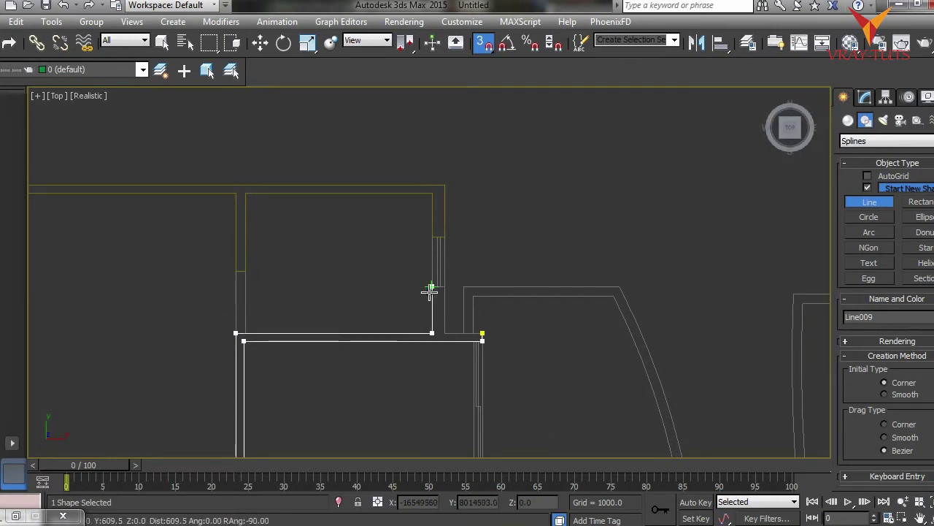
left_click(445, 286)
left_click(482, 333)
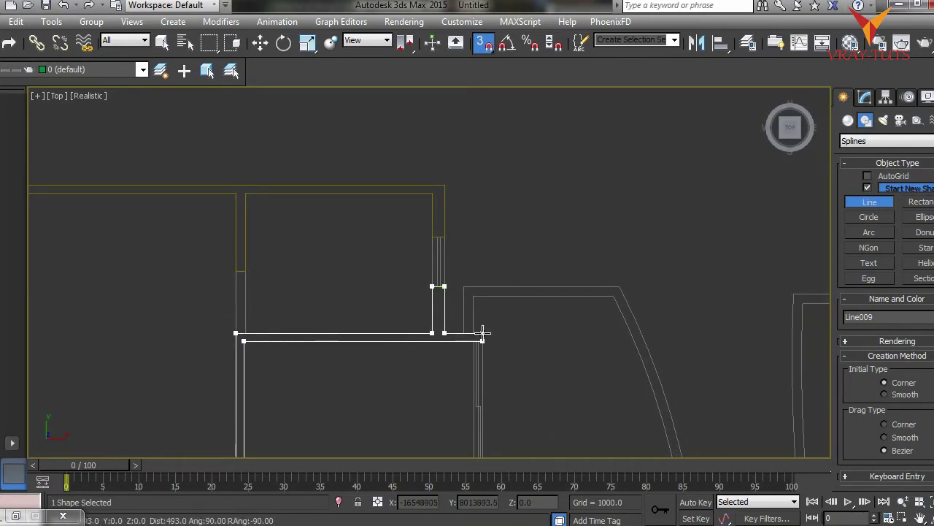
left_click(483, 336)
left_click(448, 315)
Step: Outline the L-shaped wall corner as closed spline Line010
scroll(458, 324, "down", 3)
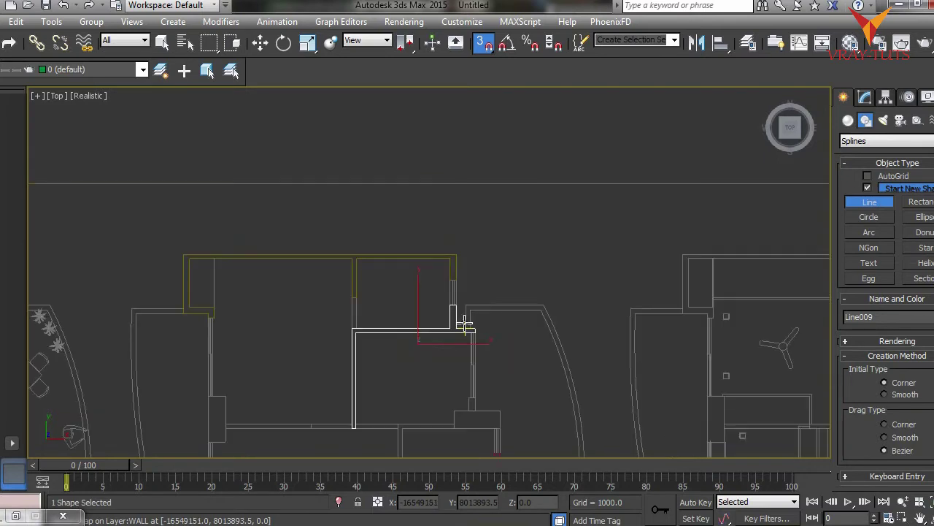
scroll(397, 171, "down", 3)
scroll(283, 319, "up", 4)
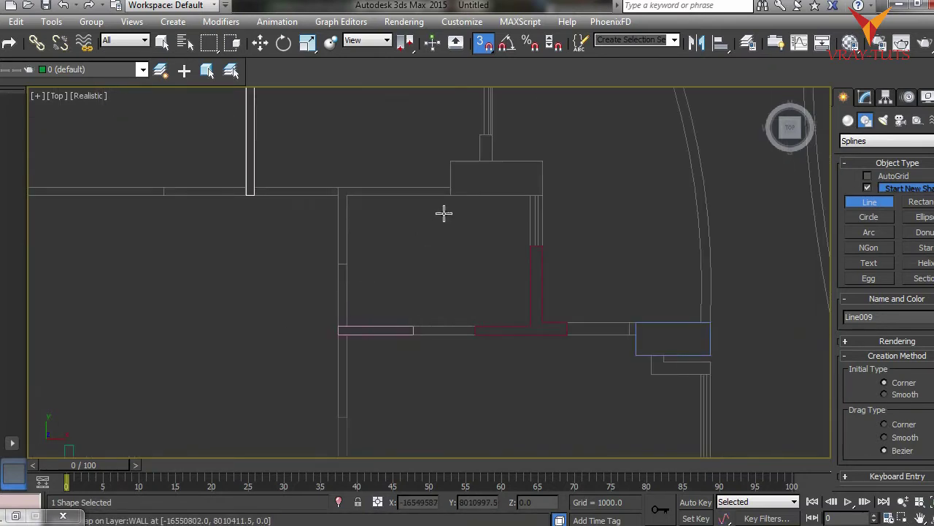
left_click(451, 189)
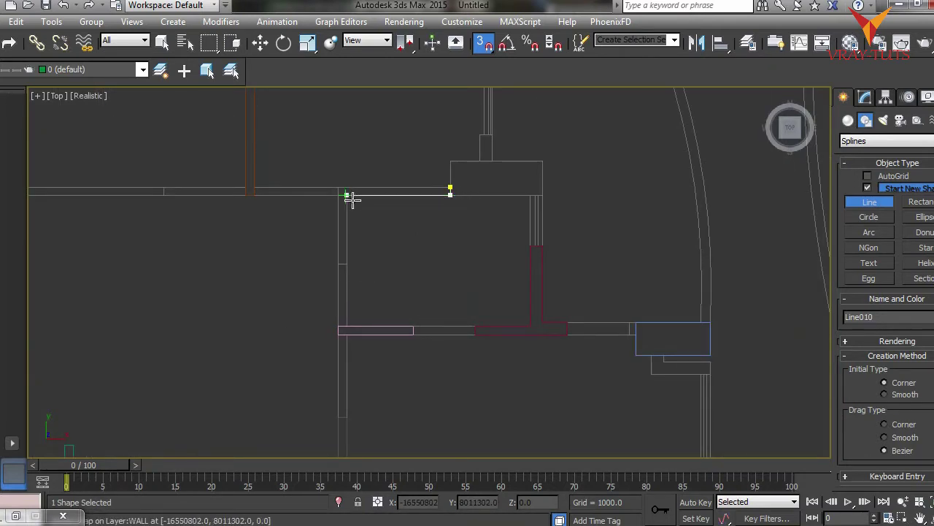
left_click(347, 263)
left_click(338, 262)
left_click(338, 188)
left_click(451, 189)
left_click(449, 314)
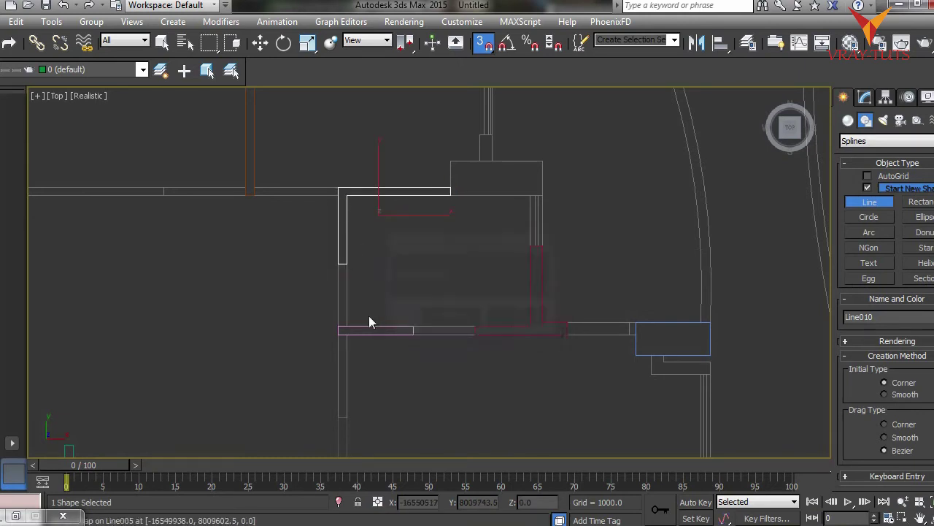
Step: Exit the Line tool, zoom out and select the thin wall rectangle
scroll(369, 319, "down", 2)
middle_click_drag(369, 319, 377, 213)
scroll(390, 351, "down", 2)
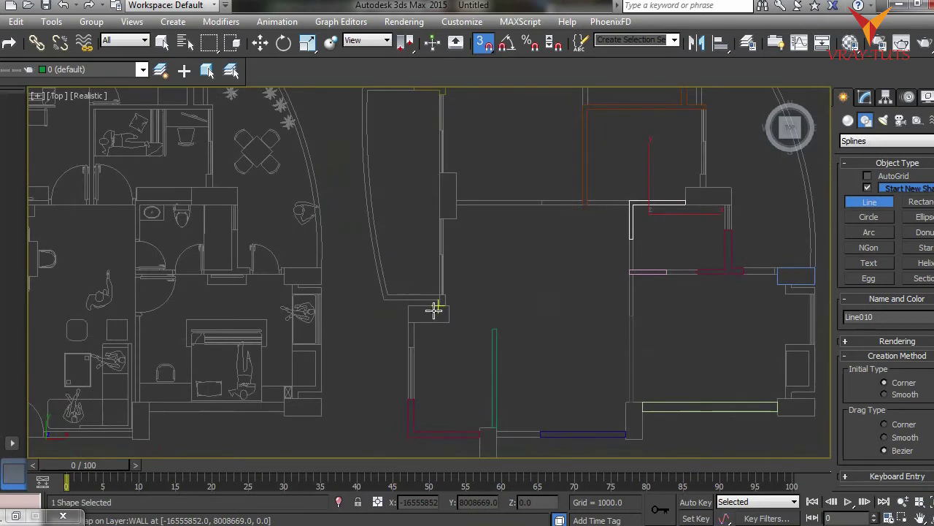
right_click(503, 343)
left_click(494, 356)
scroll(367, 316, "down", 3)
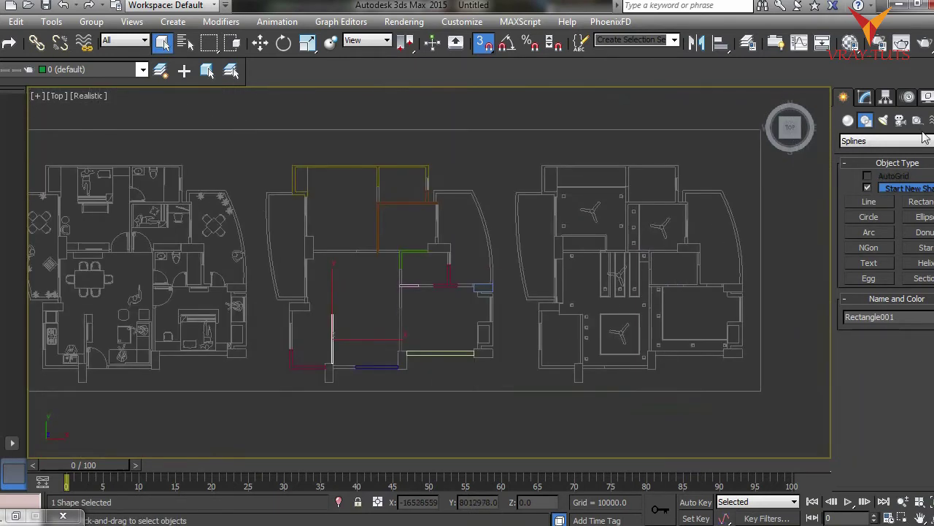
Step: Select Line005 in the Modify panel and Attach Mult. every listed object, Line001 onward
left_click(865, 98)
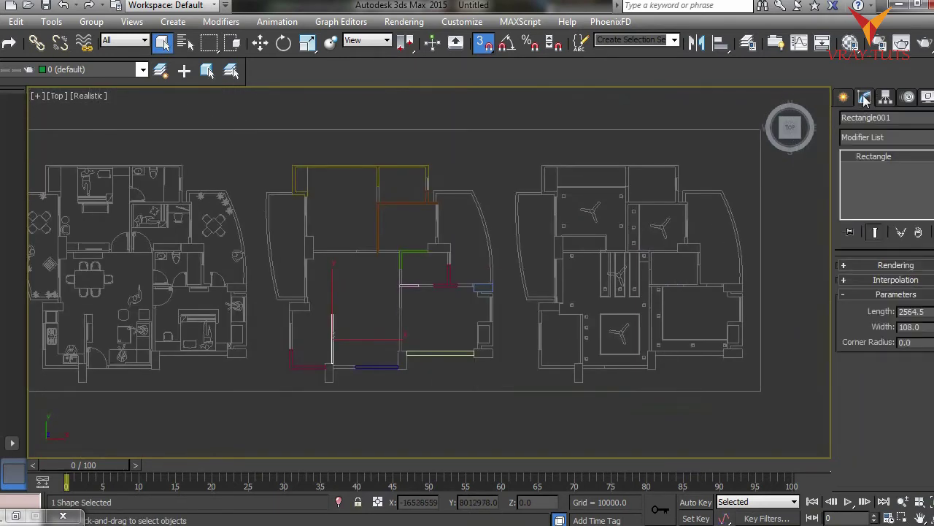
left_click(411, 293)
left_click(410, 286)
scroll(876, 307, "down", 5)
left_click(873, 319)
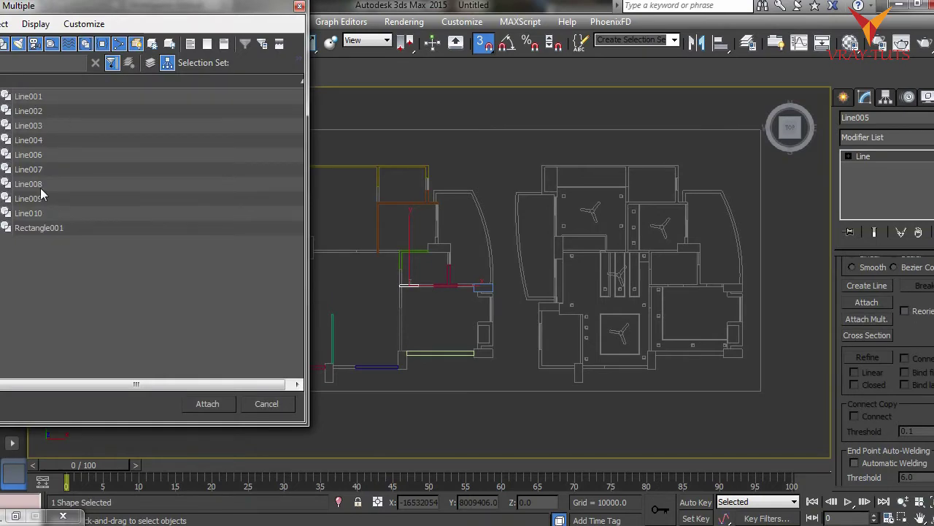
left_click(29, 97)
left_click(52, 231, "shift")
left_click(208, 403)
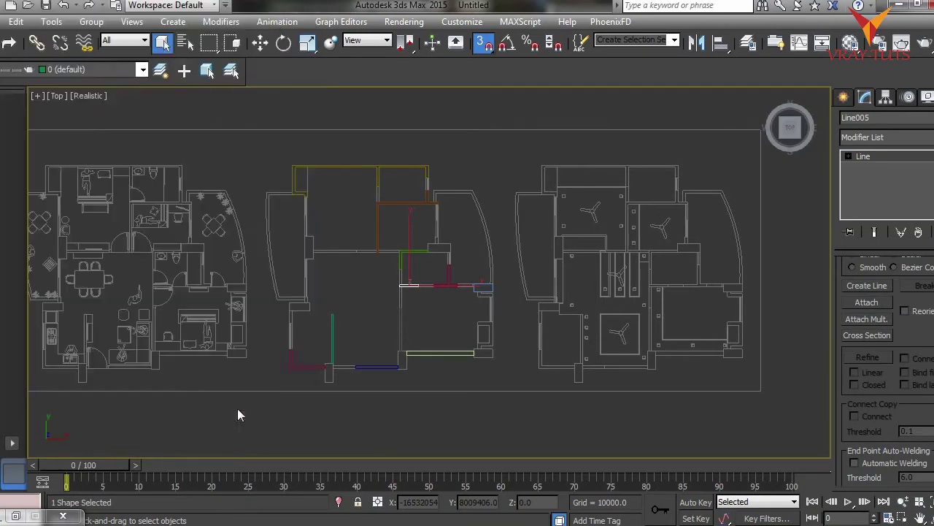
Step: Pan across the plans to check the combined wall shape and return to the Create panel
scroll(419, 336, "up", 3)
scroll(396, 325, "up", 3)
mouse_move(344, 259)
middle_mouse_down()
mouse_move(386, 324)
mouse_move(560, 324)
mouse_move(318, 323)
middle_mouse_up()
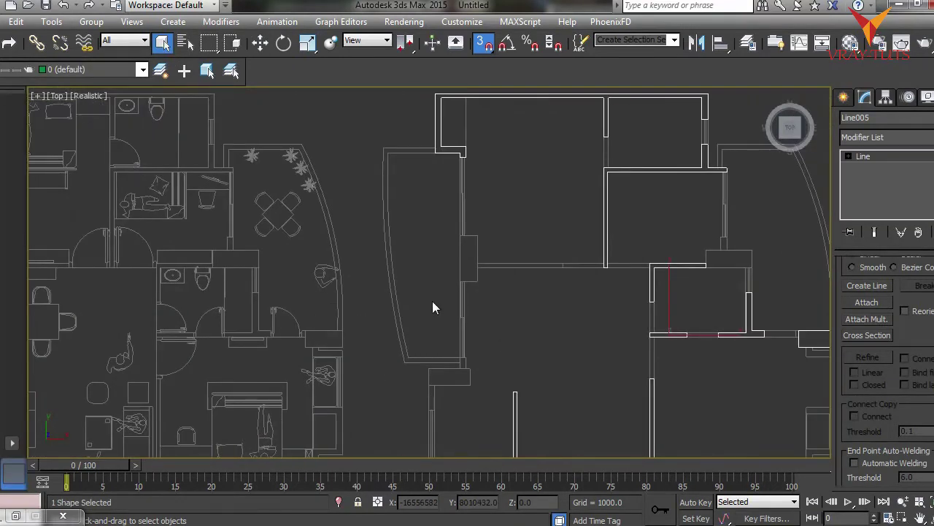
middle_click_drag(432, 307, 599, 329)
scroll(621, 328, "down", 2)
scroll(628, 332, "up", 2)
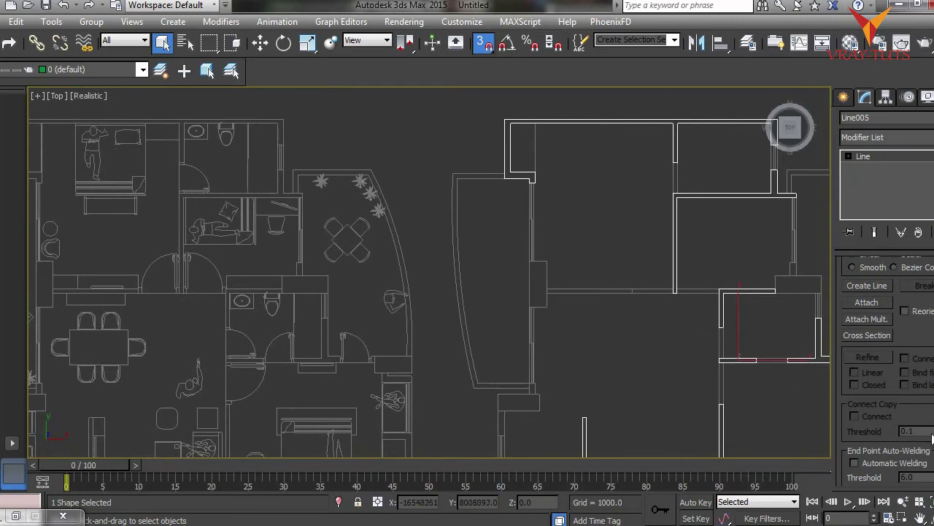
left_click(844, 97)
Step: Trace a thin rectangle along the wall strip with snapping turned on
left_click(923, 203)
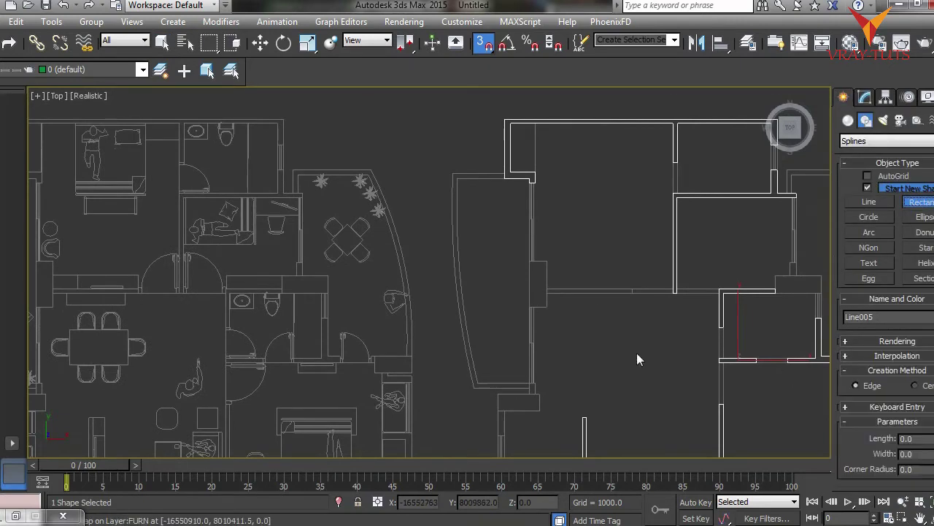
middle_click_drag(623, 335, 463, 329)
key("s")
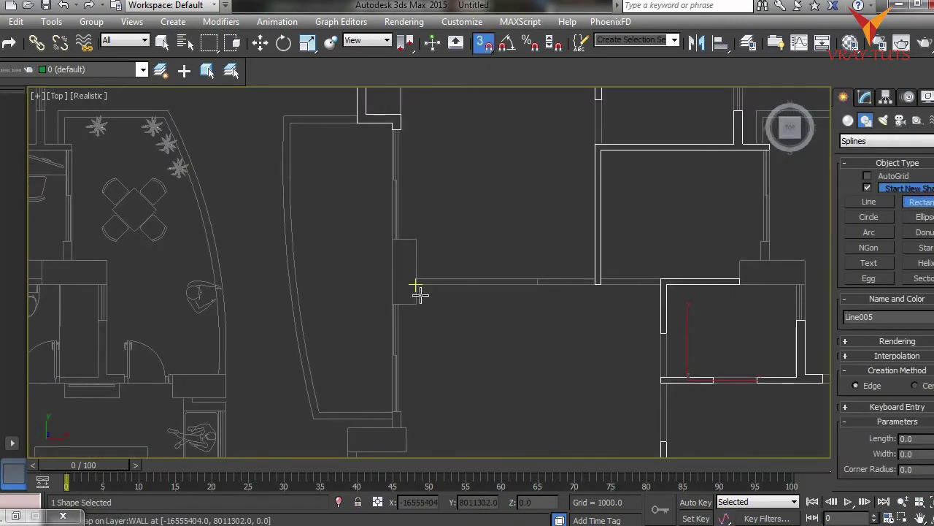
left_click_drag(536, 283, 416, 280)
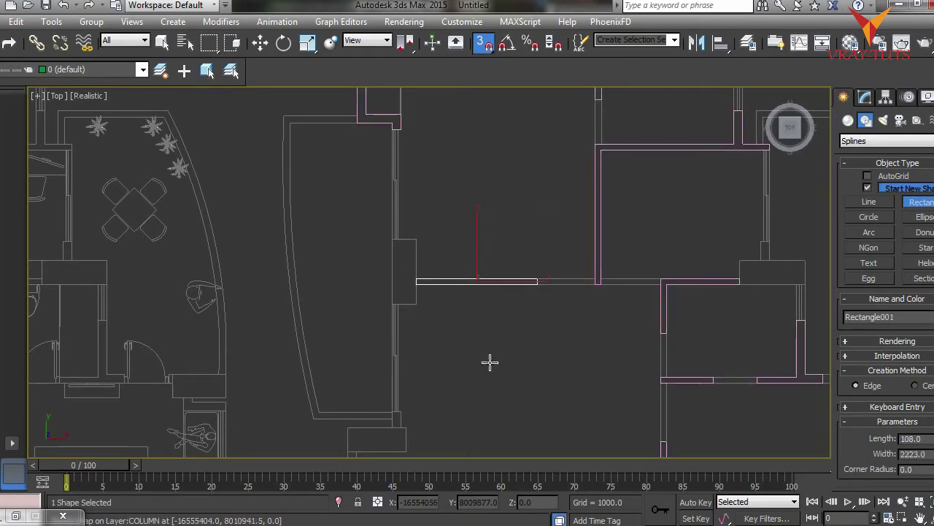
scroll(467, 263, "down", 2)
scroll(328, 275, "up", 3)
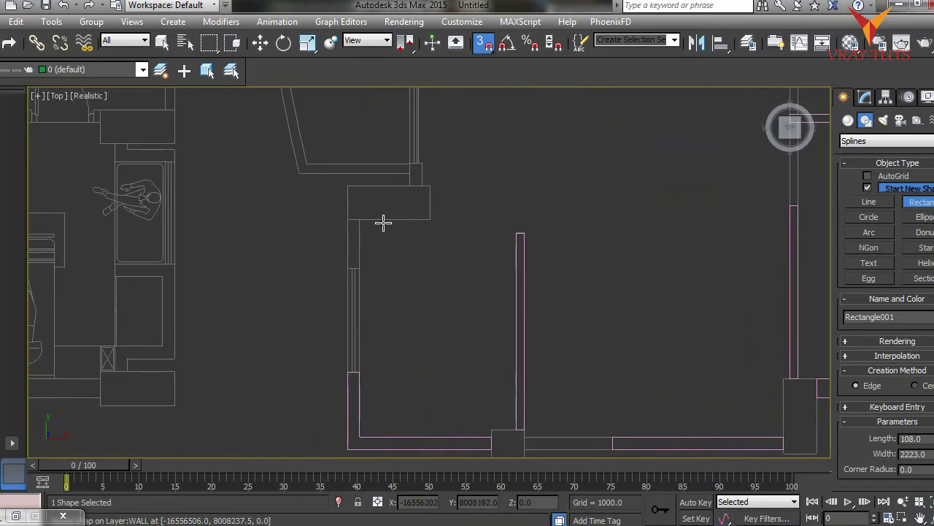
Step: Draw a rectangle over the pillar outline, then pan across the plan toward the next pillars
left_click_drag(358, 220, 357, 255)
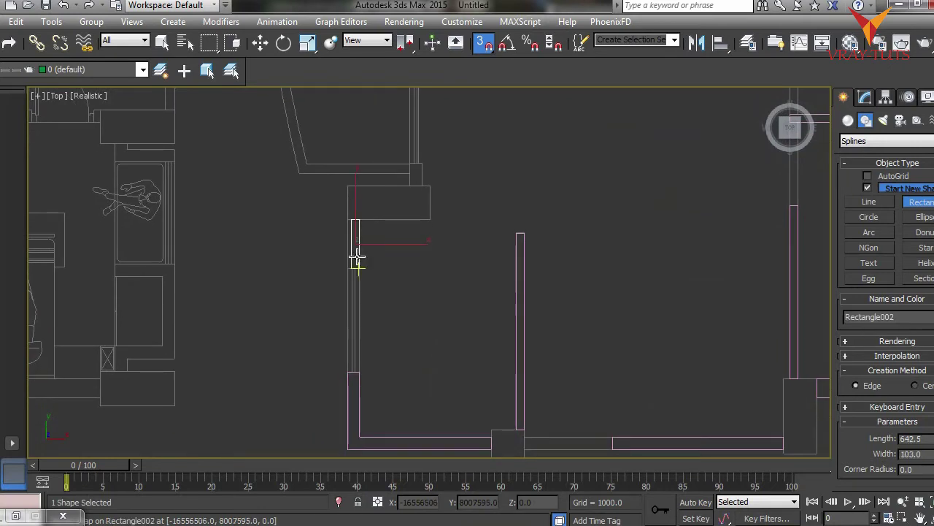
right_click(357, 256)
left_click_drag(348, 219, 430, 186)
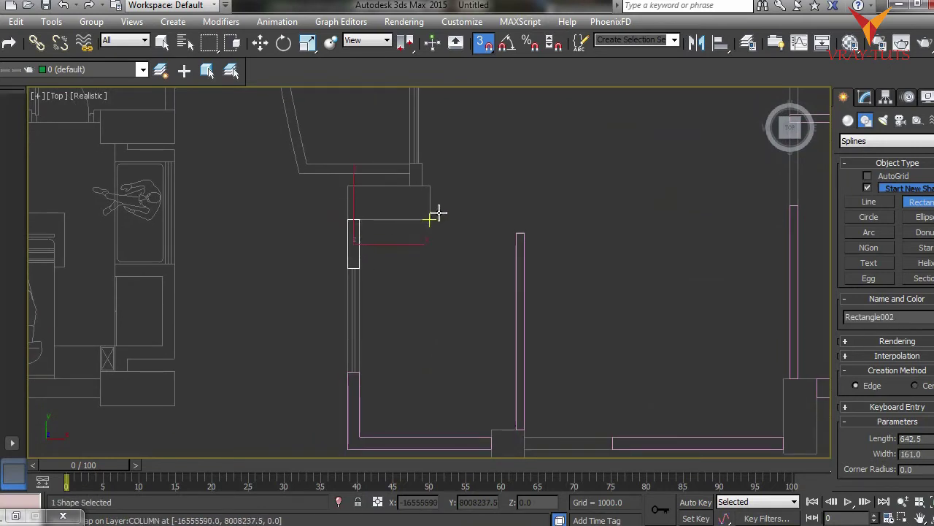
middle_click_drag(452, 199, 371, 336)
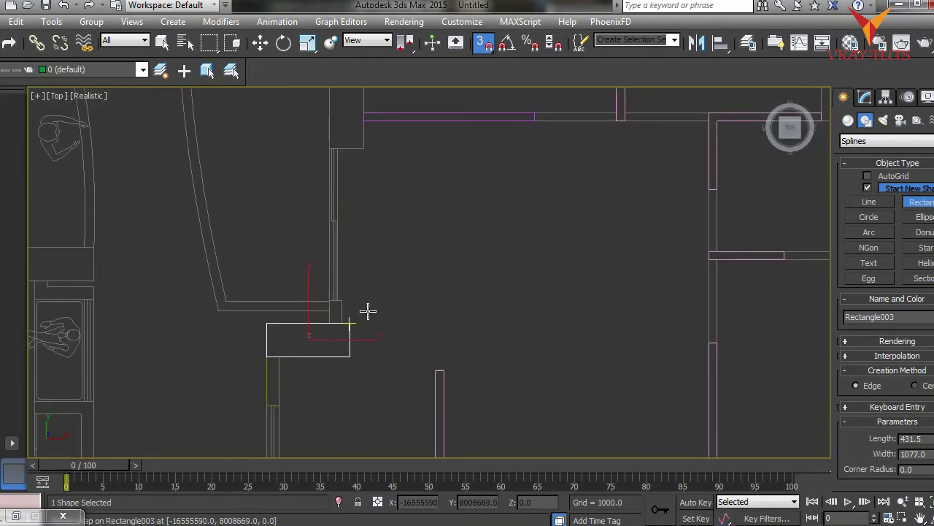
left_click_drag(352, 294, 332, 324)
scroll(328, 322, "down", 2)
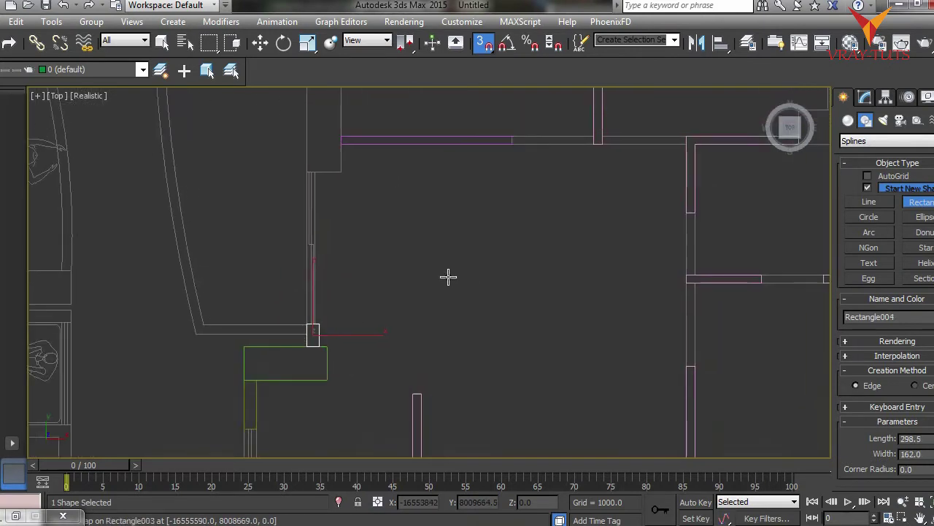
middle_click_drag(446, 275, 350, 319)
middle_click_drag(272, 301, 657, 317)
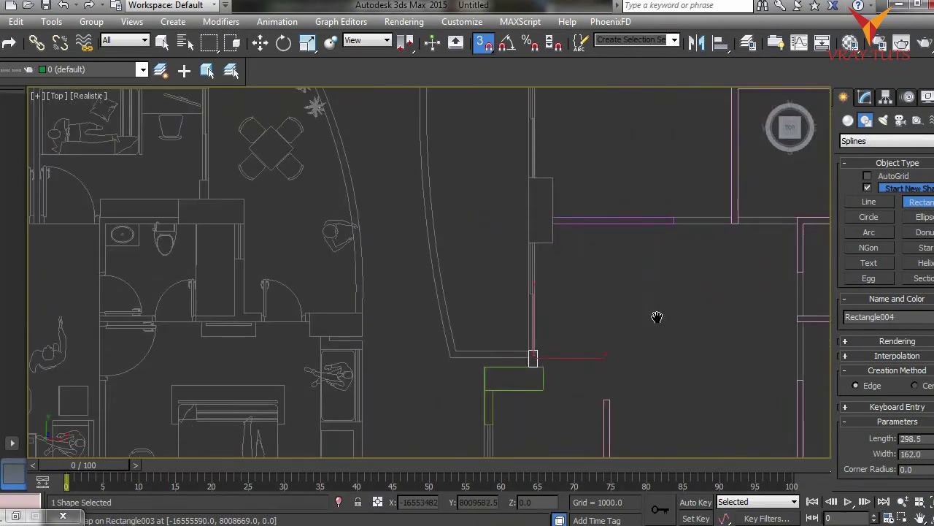
scroll(653, 316, "down", 2)
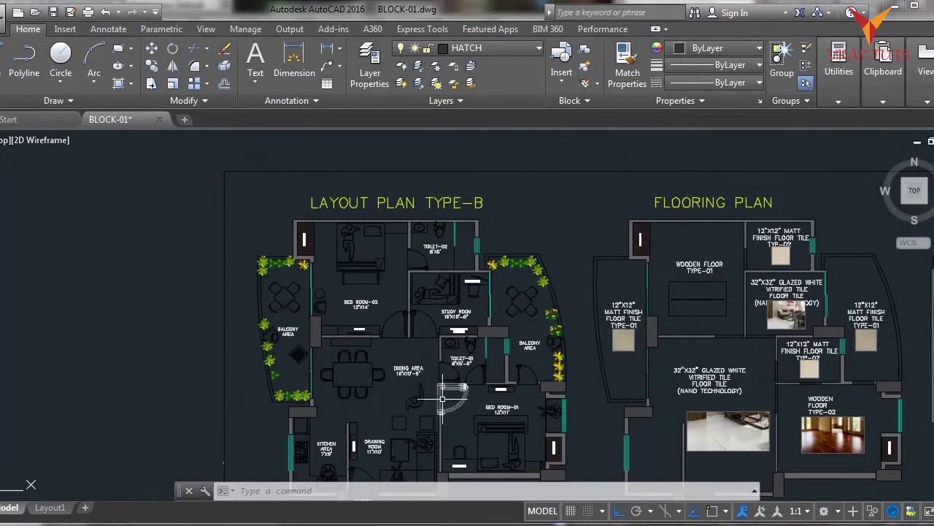
Step: Pan and zoom the plan past Toilet-02 to show the Study Room and balcony
scroll(389, 380, "up", 2)
scroll(312, 302, "up", 2)
scroll(371, 394, "up", 2)
scroll(373, 373, "down", 3)
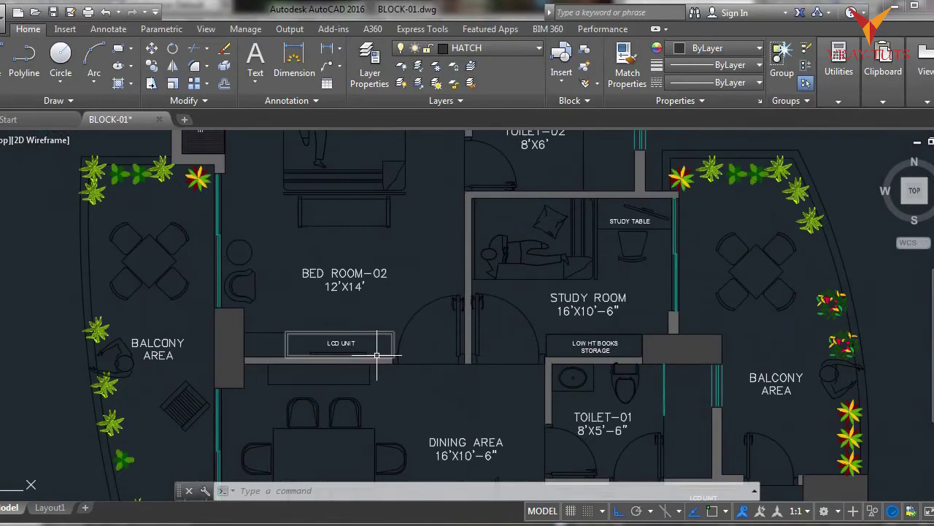
middle_click_drag(282, 265, 291, 275)
scroll(506, 336, "up", 3)
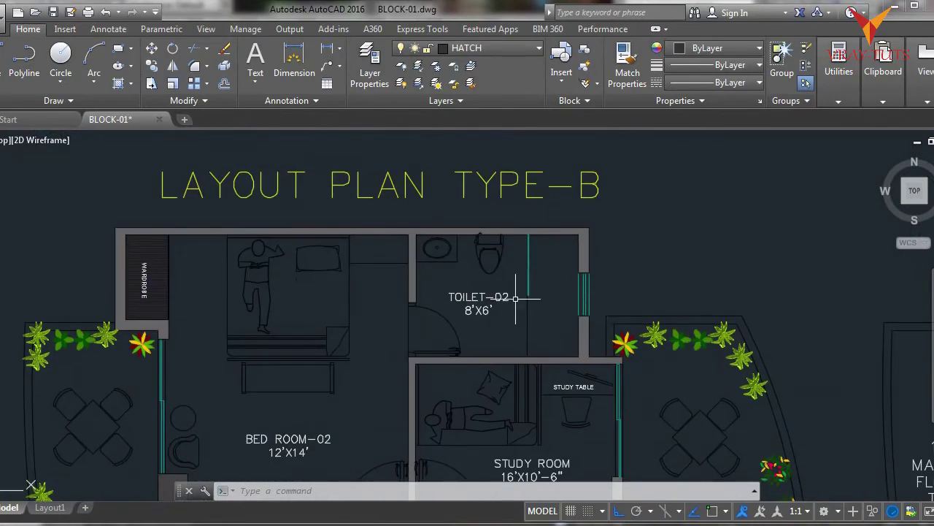
middle_click_drag(608, 299, 535, 201)
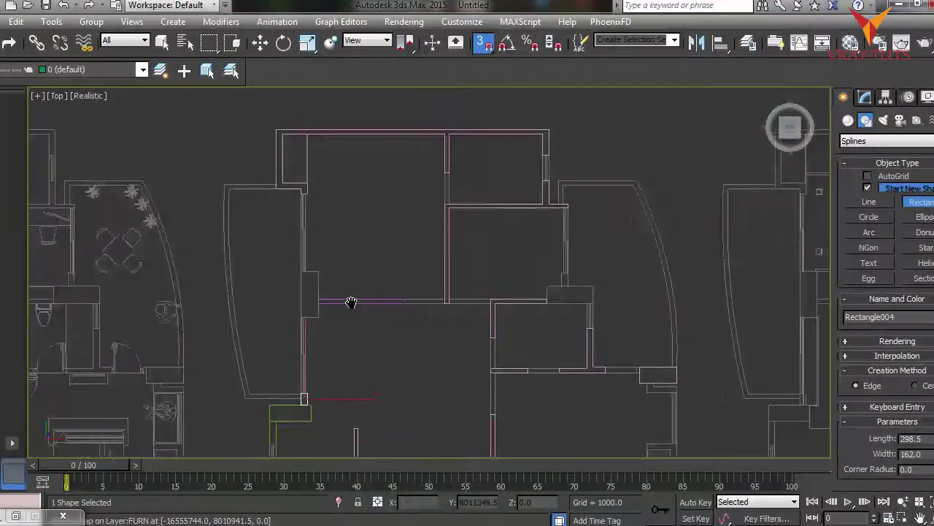
middle_click_drag(352, 302, 339, 318)
scroll(544, 291, "up", 3)
scroll(528, 272, "up", 2)
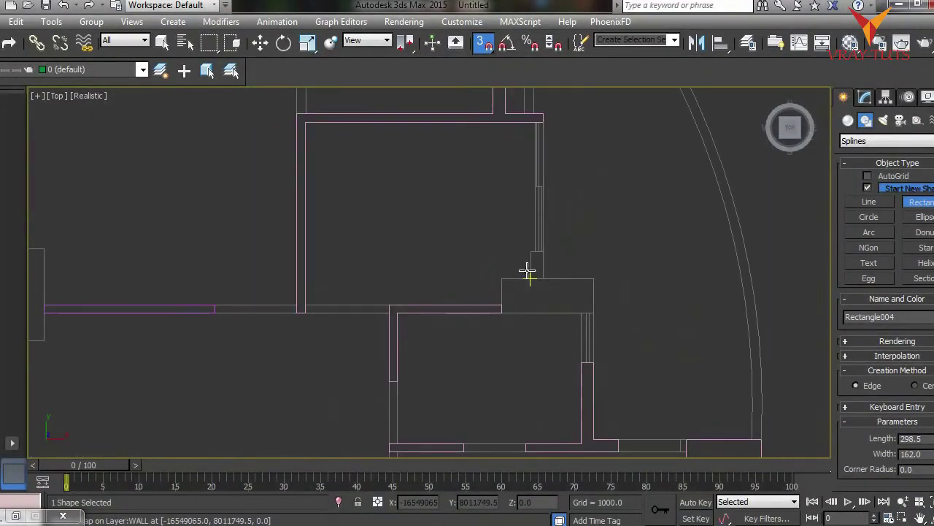
Step: Draw the small pillar rectangle Rectangle005 (347.0 × 160.0) at the wall end
left_click_drag(530, 251, 541, 272)
scroll(571, 264, "down", 2)
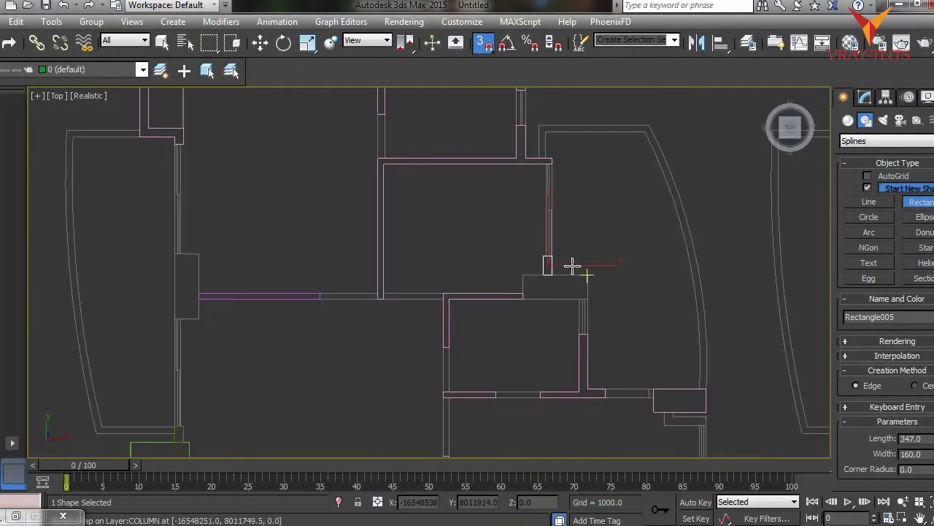
scroll(474, 297, "down", 2)
middle_click_drag(355, 271, 683, 274)
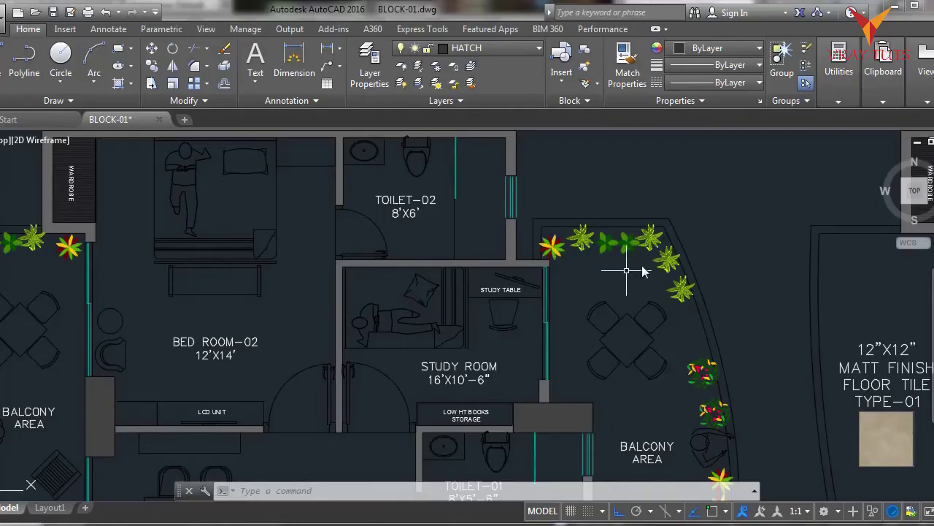
Step: Pan the AutoCAD plan across the dining area, entry and bedroom
middle_click_drag(528, 328, 476, 230)
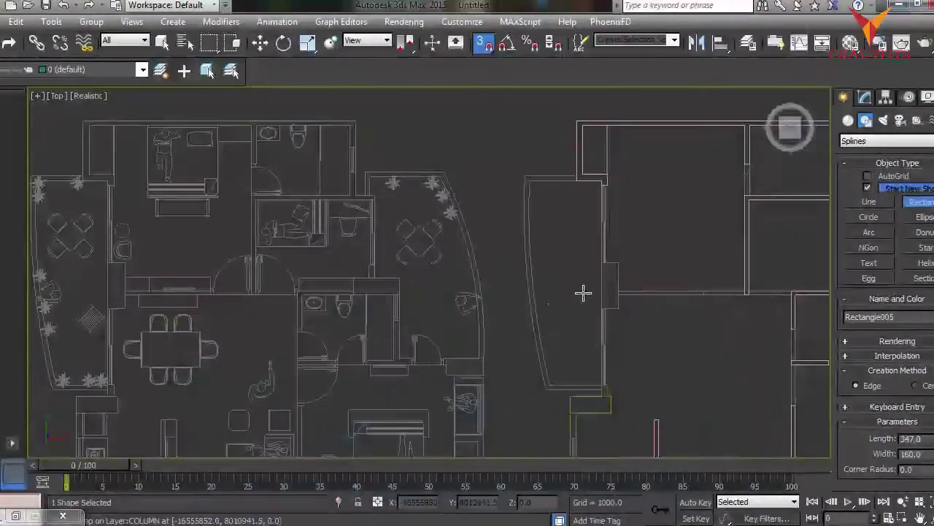
scroll(538, 167, "up", 2)
scroll(475, 282, "up", 5)
middle_click_drag(476, 282, 489, 299)
scroll(438, 358, "down", 5)
scroll(440, 183, "up", 3)
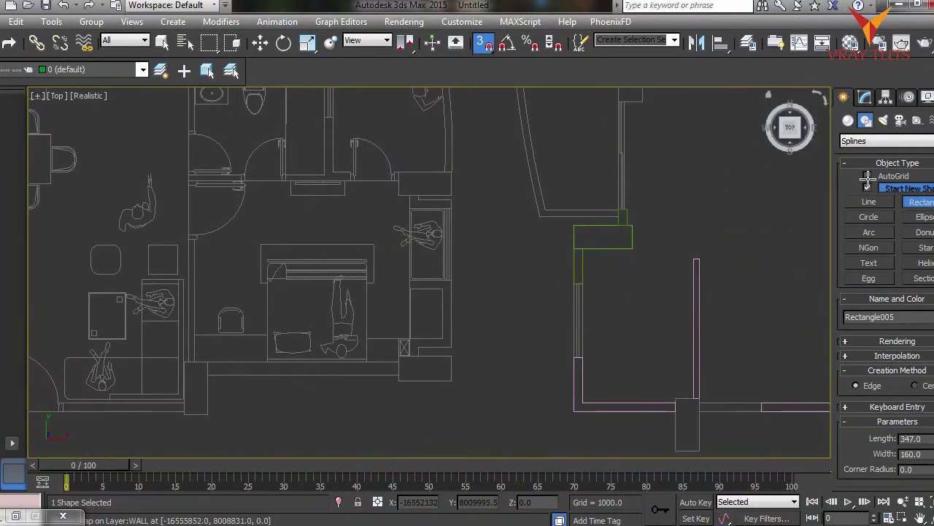
Step: Pick the Line tool and frame the wall corner beside the pillar
left_click(869, 202)
mouse_move(337, 278)
middle_mouse_down()
mouse_move(344, 302)
mouse_move(430, 346)
middle_mouse_up()
scroll(344, 302, "down", 3)
scroll(325, 285, "up", 2)
scroll(532, 276, "up", 4)
middle_click_drag(532, 275, 400, 213)
Step: Place Line006's first vertices along the wall and pillar edge, undoing a misplaced one
left_click(403, 212)
left_click(462, 212)
left_click(462, 307)
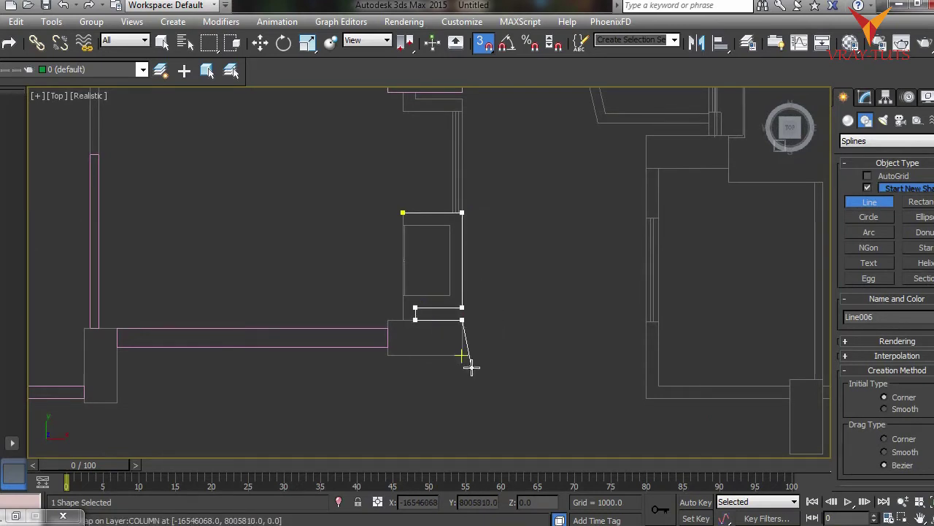
key("BackSpace")
key("BackSpace")
key("BackSpace")
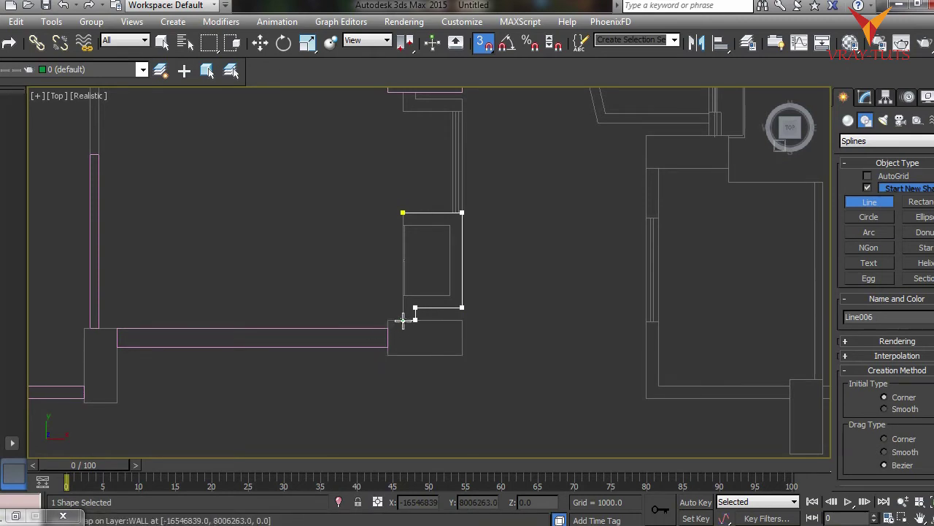
scroll(397, 319, "up", 5)
left_click(410, 320)
left_click(411, 248)
Step: Trace the remaining corners and close Line006 at its starting vertex
scroll(449, 252, "up", 3)
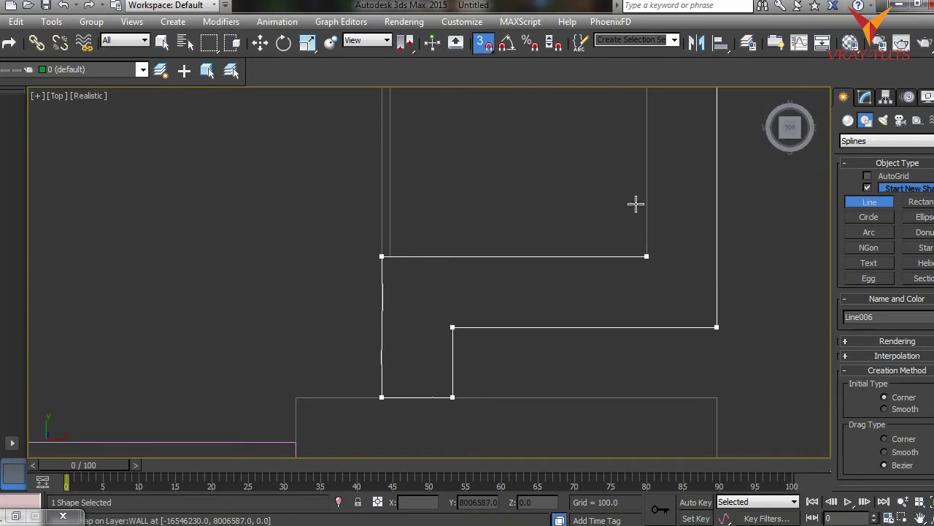
left_click(647, 256)
scroll(647, 255, "down", 4)
scroll(621, 219, "down", 1)
left_click(620, 136)
left_click(526, 136)
left_click(527, 111)
left_click(448, 312)
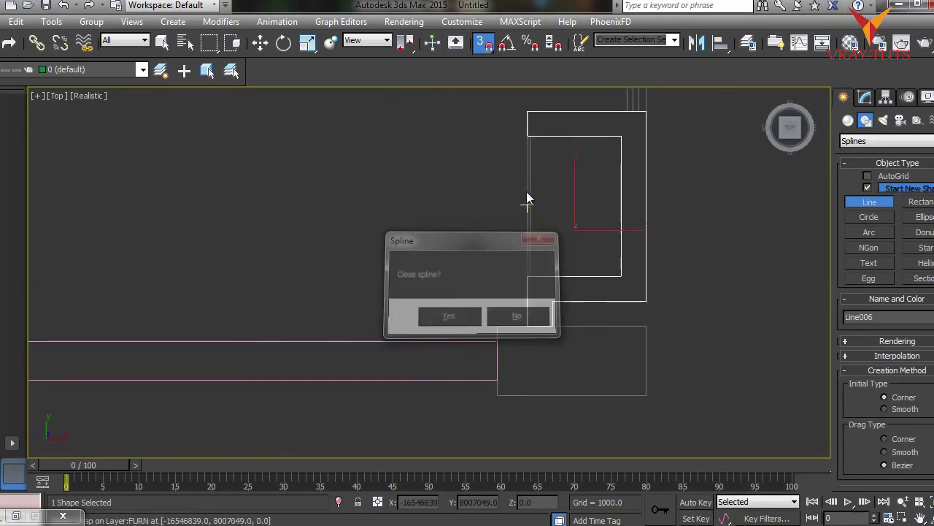
Step: Review the closed outline, stop line drawing, and select the wall outline Line005
scroll(475, 271, "up", 2)
middle_click_drag(475, 270, 317, 386)
scroll(317, 385, "up", 1)
scroll(317, 386, "down", 3)
scroll(323, 319, "down", 2)
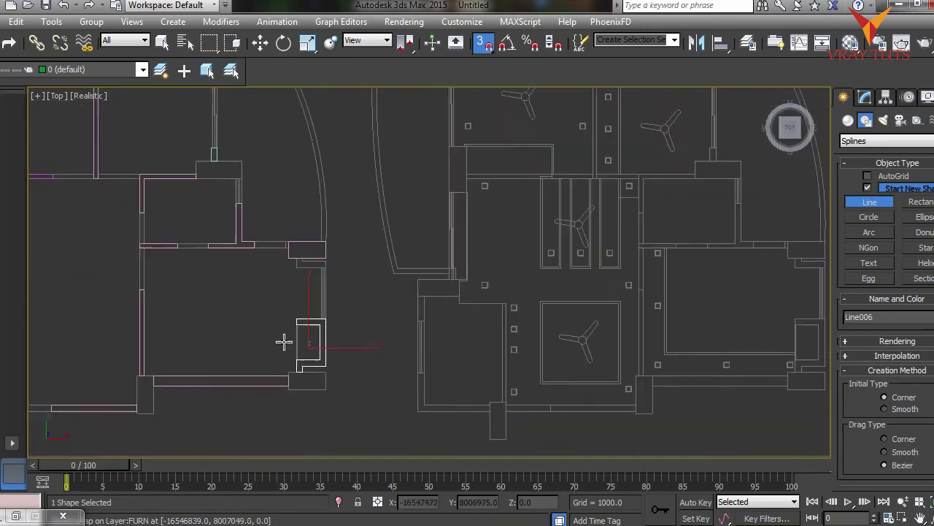
middle_click_drag(268, 340, 309, 354)
middle_click_drag(286, 211, 382, 306)
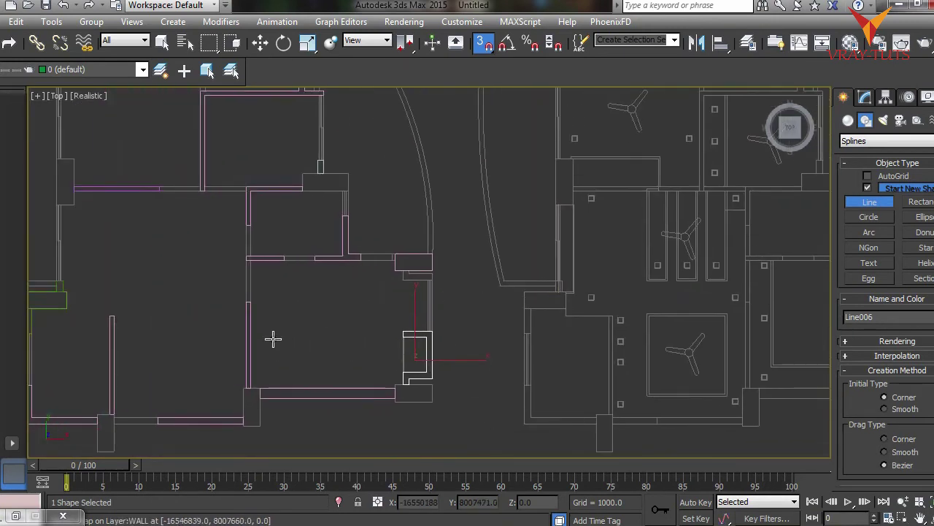
middle_click_drag(284, 333, 425, 256)
right_click(535, 253)
mouse_move(534, 253)
middle_mouse_down()
mouse_move(460, 335)
mouse_move(457, 217)
middle_mouse_up()
left_click(453, 218)
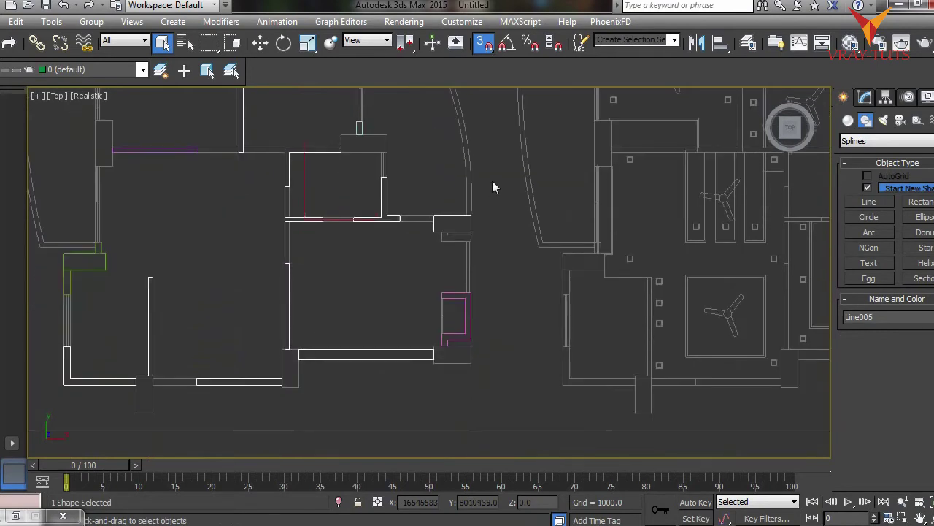
Step: Detach part of Line005 from the Geometry rollout as a new shape, Shape01
left_click(865, 98)
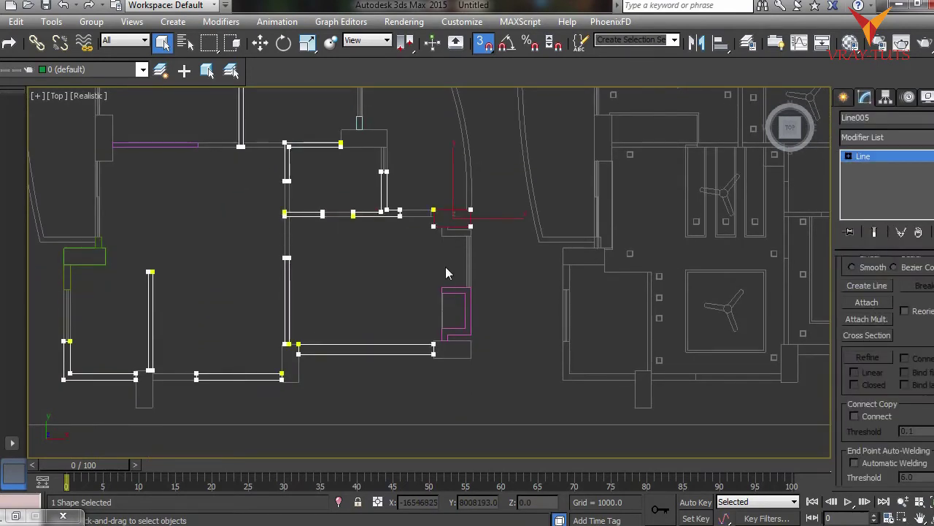
scroll(901, 343, "down", 3)
scroll(915, 342, "down", 3)
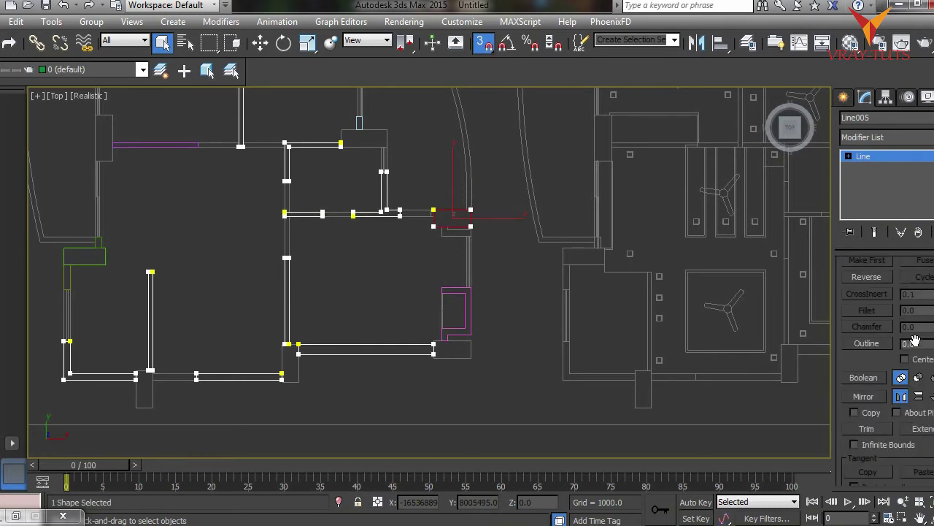
scroll(879, 371, "down", 5)
left_click(866, 337)
left_click(509, 273)
middle_click_drag(402, 319, 399, 346)
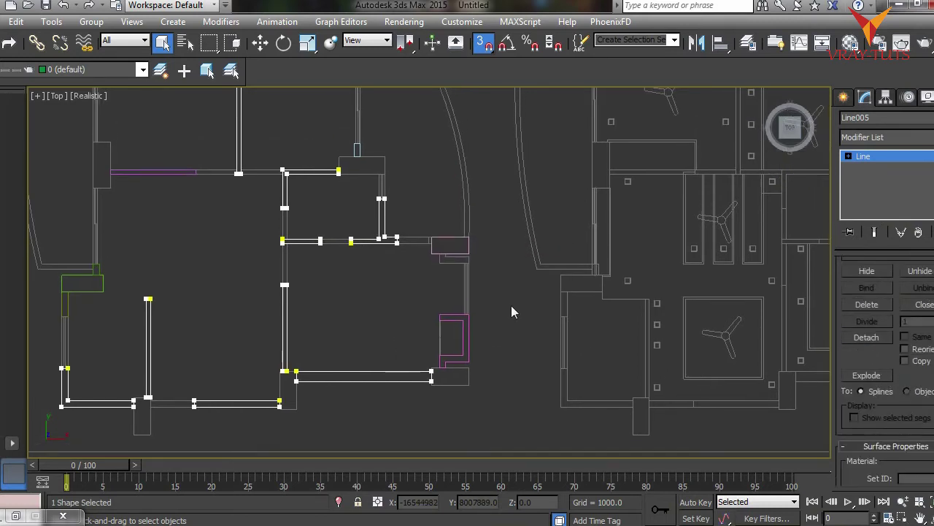
left_click(847, 97)
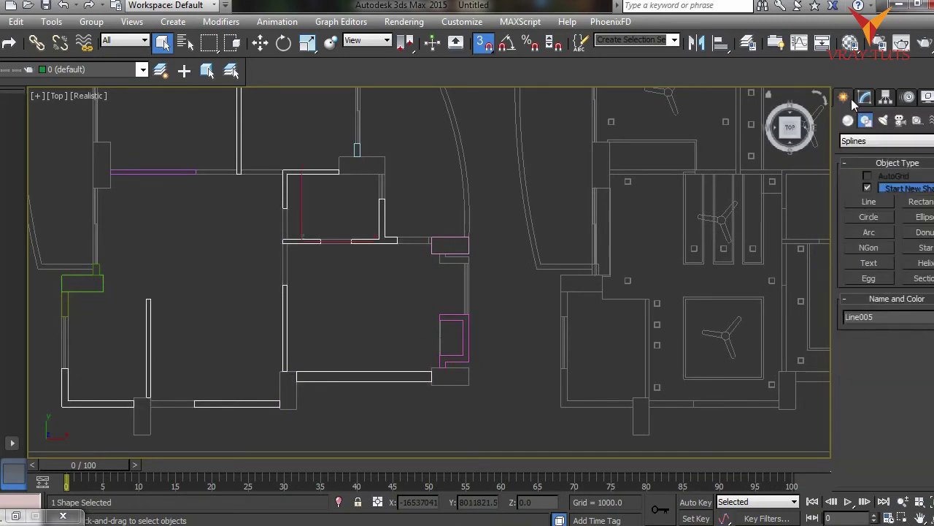
Step: Draw snapped rectangles over the pillar by the wall and the next pillar
left_click(921, 203)
scroll(455, 317, "up", 3)
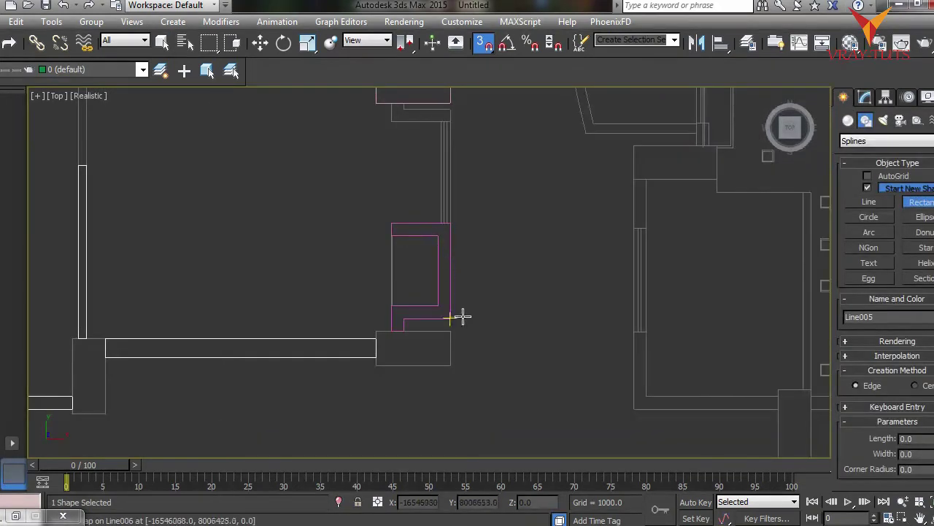
left_click_drag(451, 365, 374, 330)
middle_click_drag(243, 324, 543, 290)
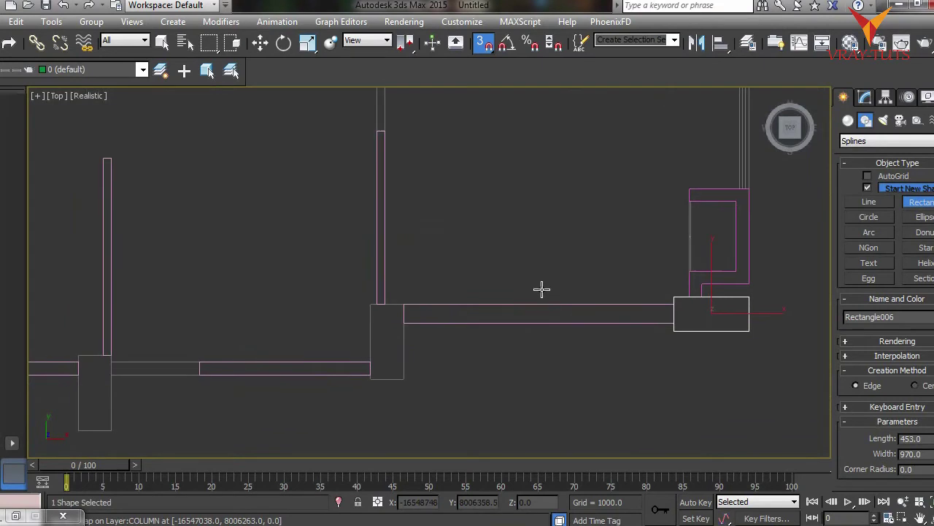
left_click_drag(370, 304, 403, 378)
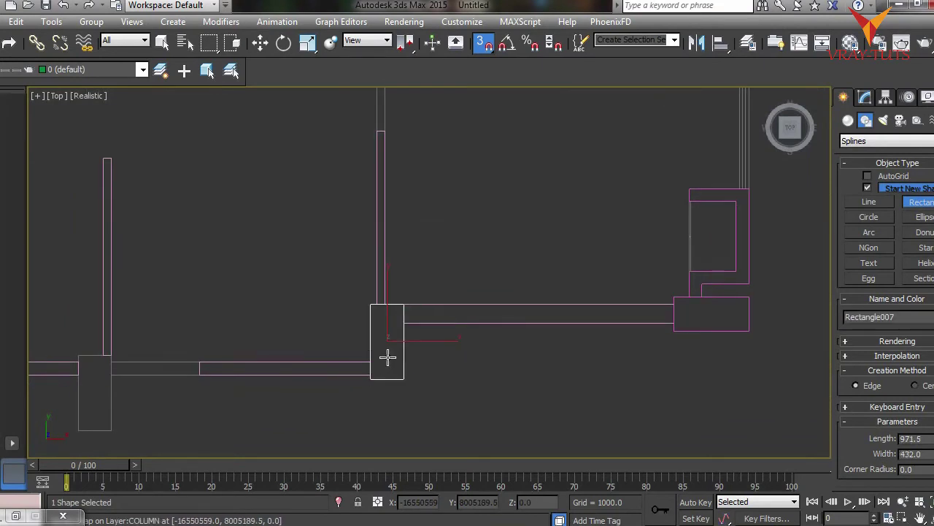
middle_click_drag(385, 356, 463, 352)
Step: Outline two more pillars with rectangles, exit the tool, and select the small pillar rectangle
left_click_drag(447, 299, 475, 375)
mouse_move(413, 262)
middle_mouse_down()
mouse_move(365, 309)
mouse_move(362, 357)
middle_mouse_up()
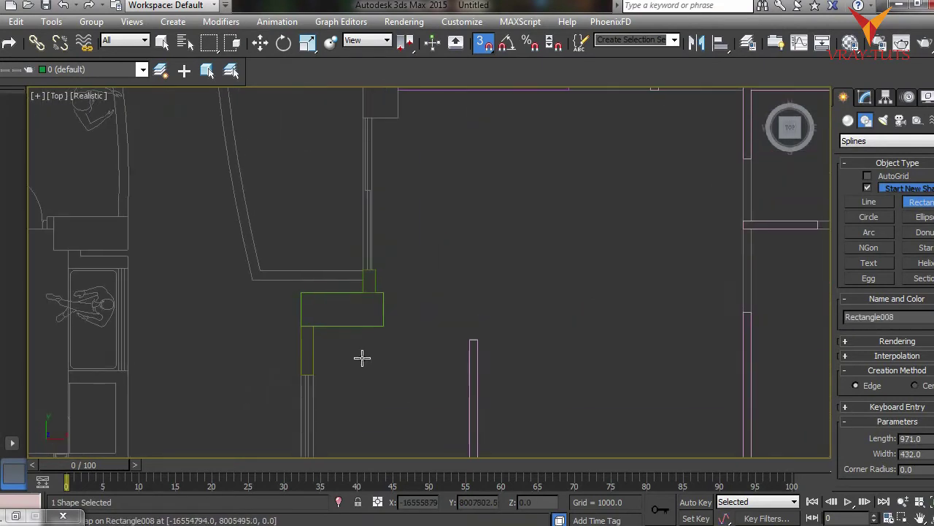
left_click_drag(385, 328, 301, 292)
right_click(385, 302)
left_click(372, 279)
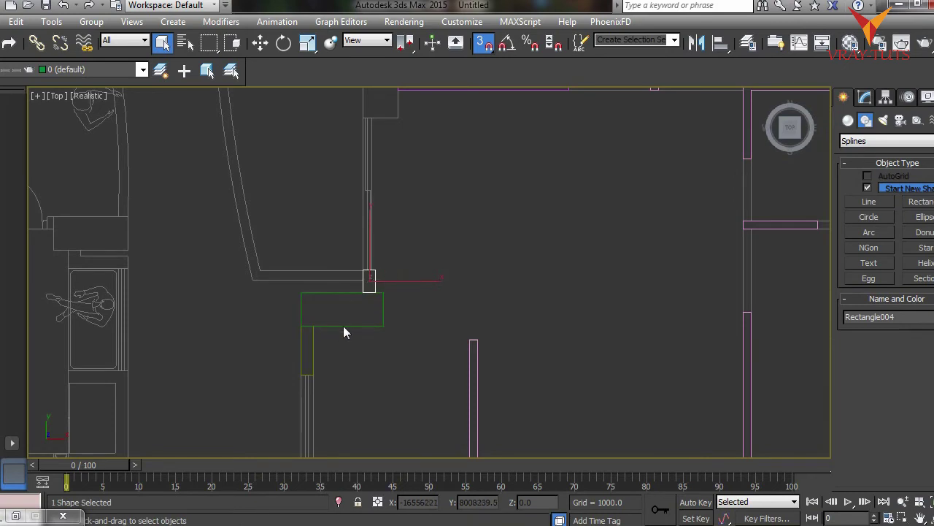
scroll(363, 306, "up", 3)
Step: Move Rectangle009 with snapping on so it sits exactly over the pillar block
left_click(314, 281)
key("w")
left_click_drag(338, 287, 555, 187)
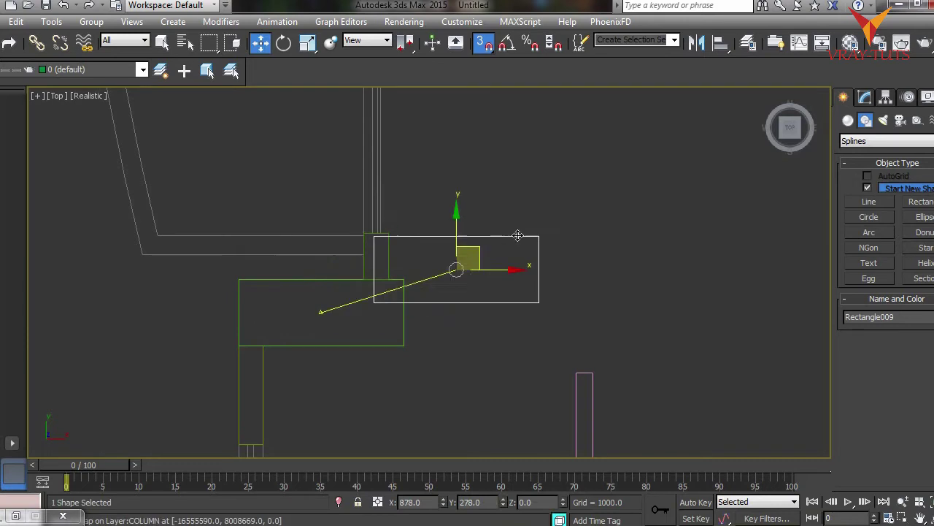
left_click(324, 276)
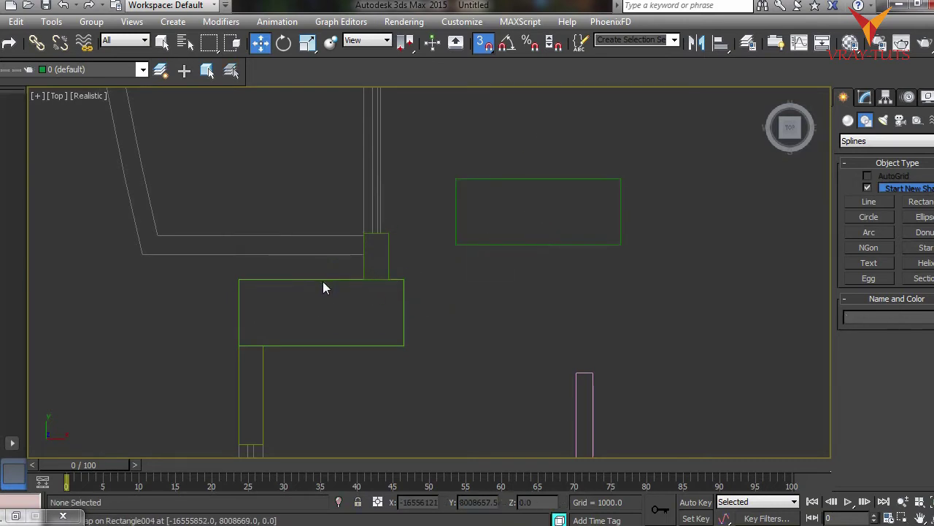
left_click(323, 281)
left_click(419, 260)
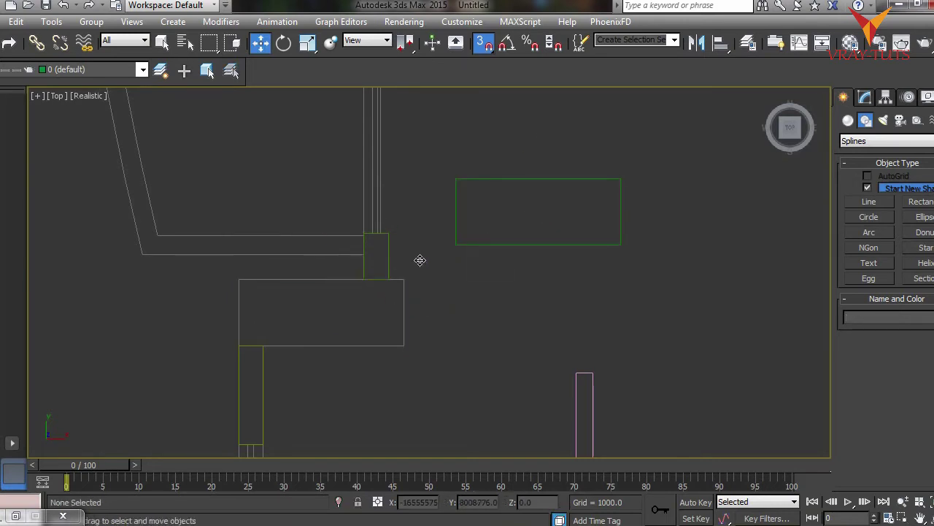
left_click(539, 244)
key("s")
key("s")
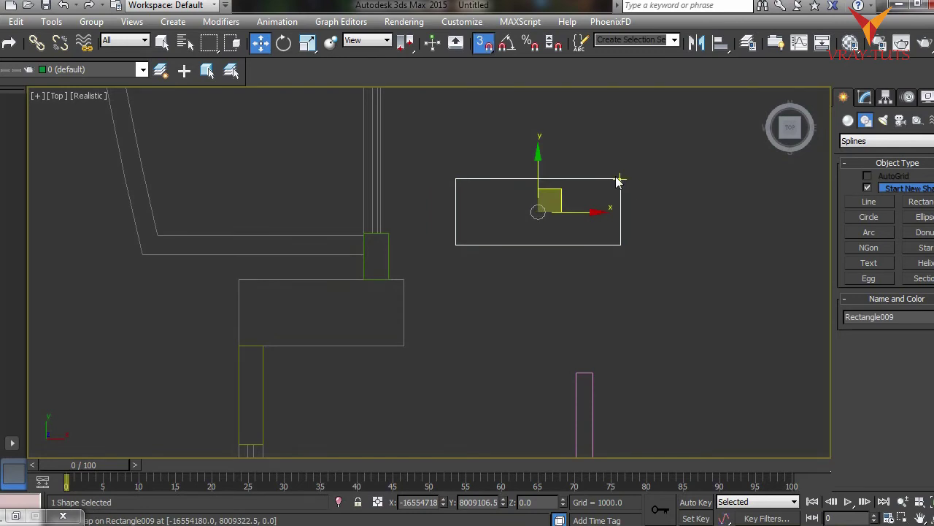
left_click_drag(621, 179, 403, 279)
Step: Select the wall outline Line005 and show its Modify panel options
middle_click_drag(460, 251, 452, 346)
scroll(430, 339, "down", 3)
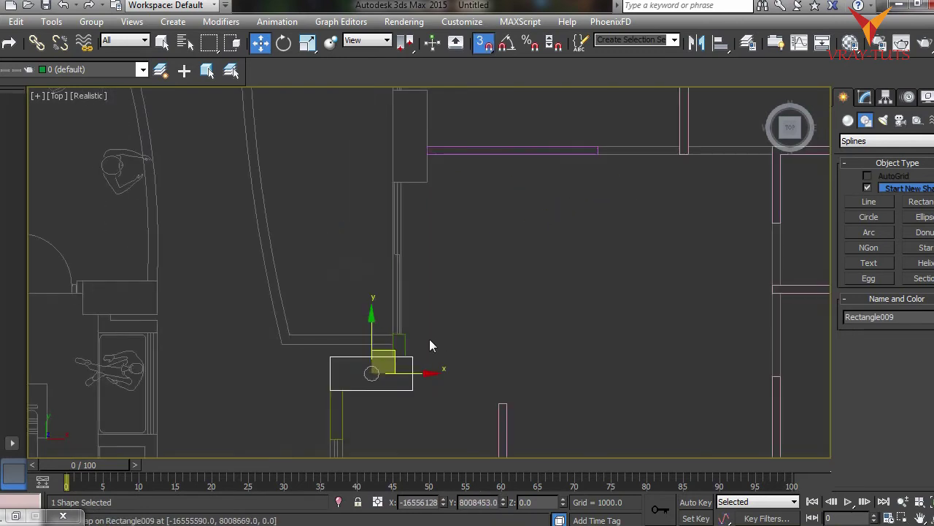
left_click(404, 346)
scroll(417, 392, "down", 3)
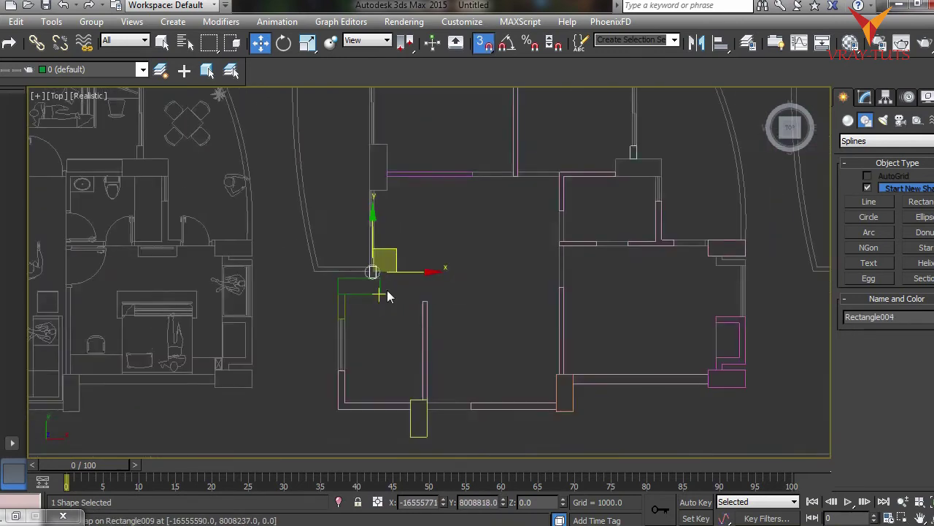
left_click(431, 328)
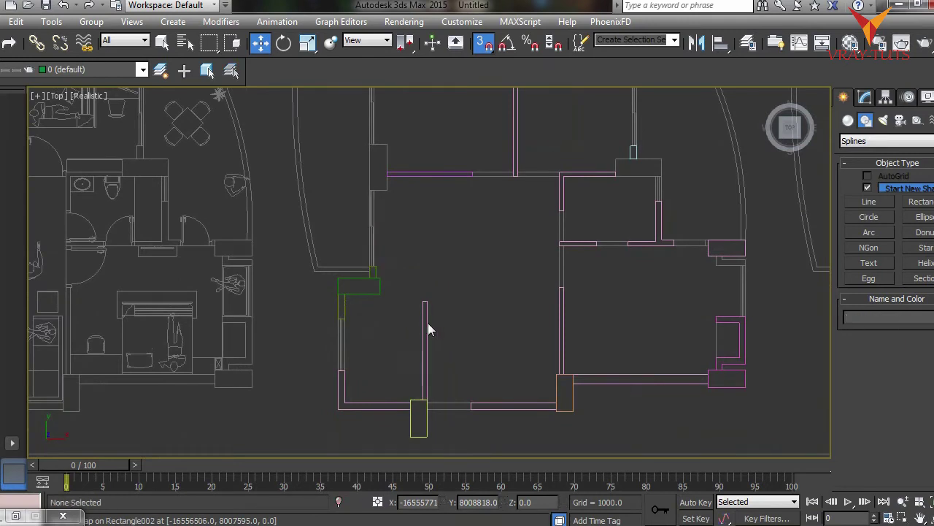
left_click(562, 296)
left_click(865, 97)
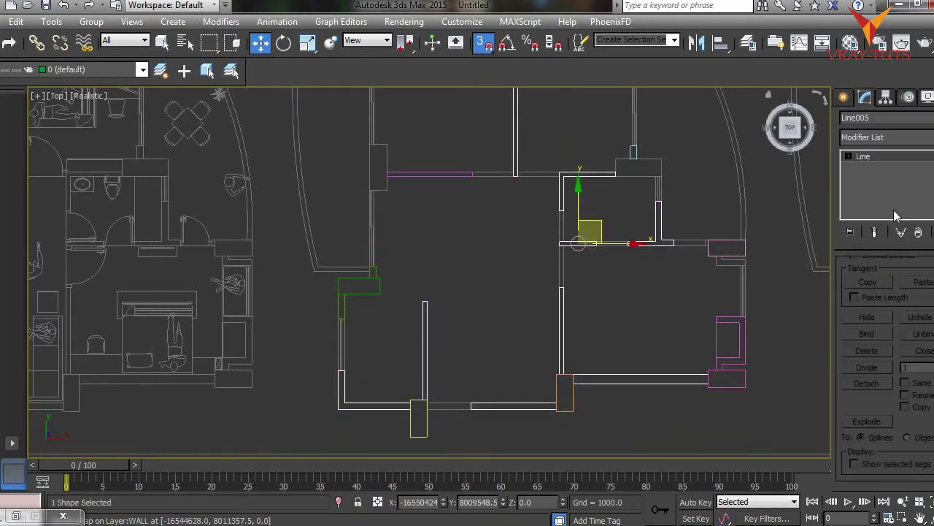
Step: Start Attach on Line005, then cancel it by switching back to Move
scroll(905, 343, "down", 5)
scroll(887, 328, "up", 5)
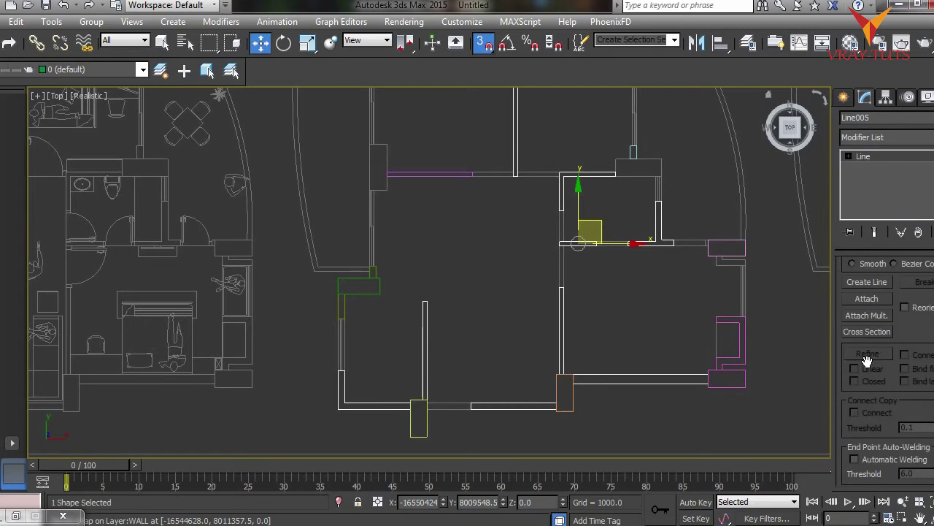
left_click(868, 317)
scroll(867, 317, "up", 2)
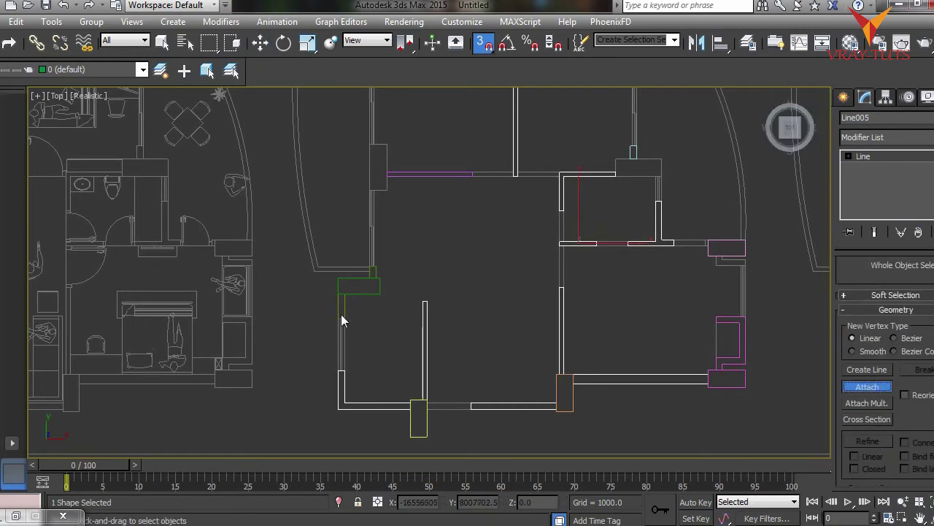
scroll(361, 273, "up", 5)
scroll(297, 376, "up", 1)
scroll(551, 365, "down", 3)
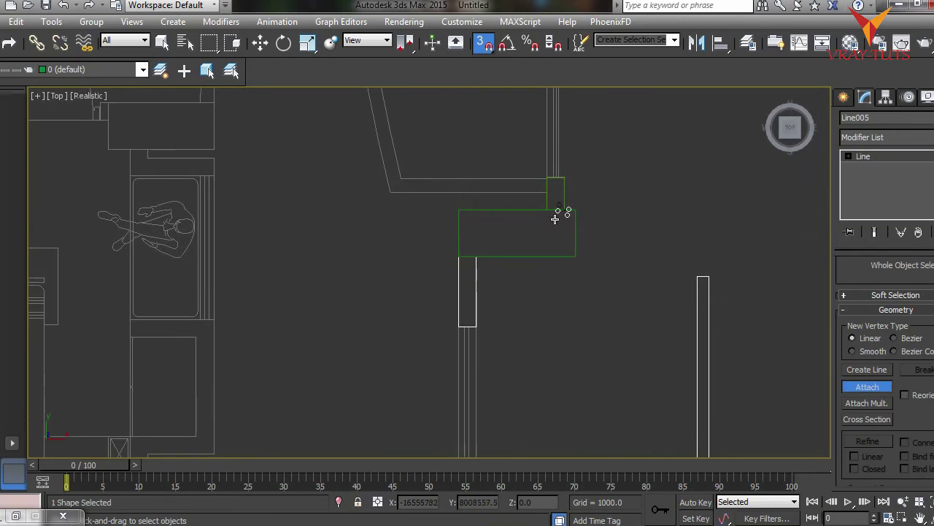
key("w")
Step: Begin a new rectangle over a pillar at the wall edge beside the thin strip
scroll(652, 235, "down", 3)
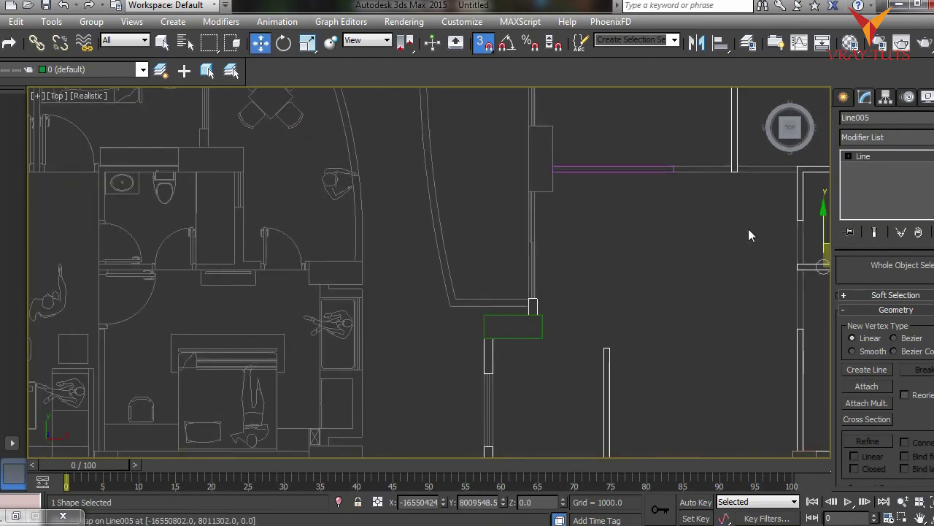
middle_click_drag(537, 326, 469, 377)
left_click(843, 96)
left_click(911, 203)
middle_click_drag(476, 267, 460, 293)
left_click_drag(467, 202, 444, 271)
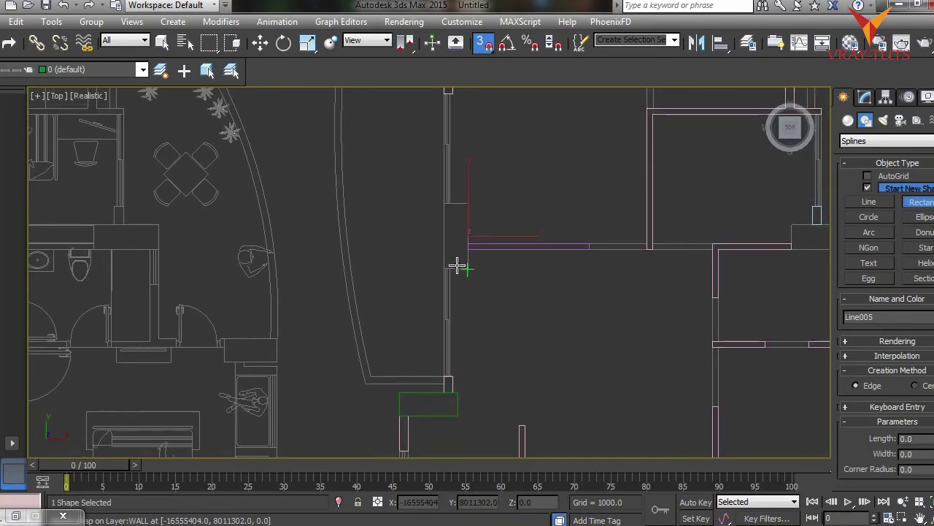
Step: Draw Rectangle010 (1198 × 448) and Rectangle011 (447.5 × 1197), then select the wall-corner pillar rectangle
middle_click_drag(444, 277, 479, 329)
scroll(463, 285, "down", 2)
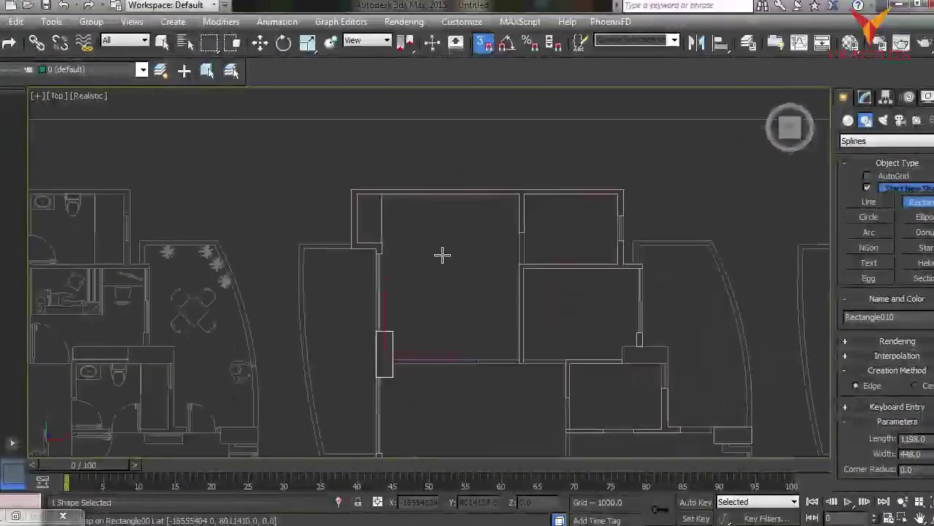
middle_click_drag(560, 320, 618, 285)
scroll(597, 275, "up", 2)
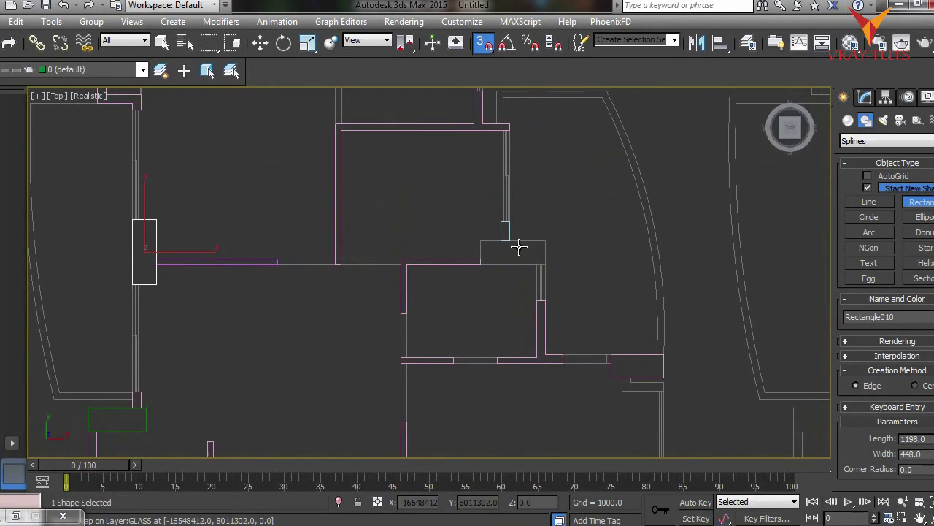
left_click_drag(481, 241, 546, 263)
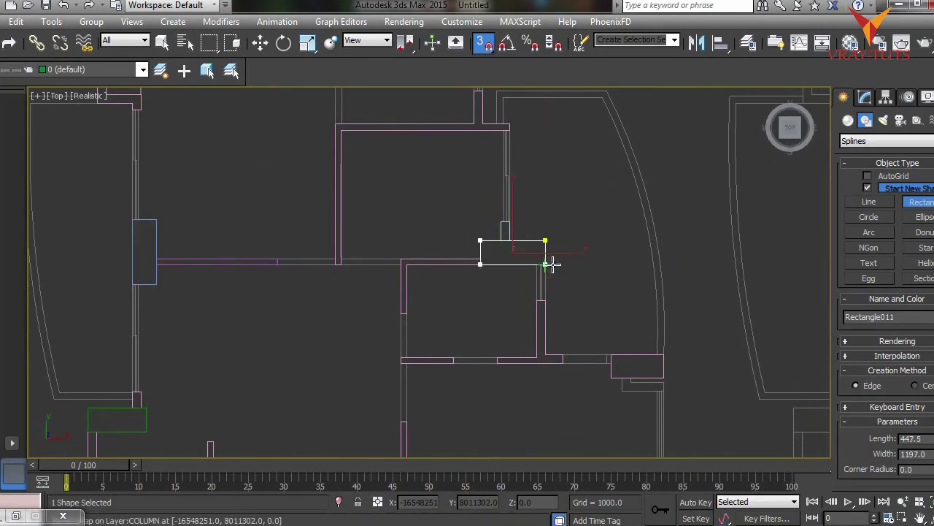
middle_click_drag(597, 320, 579, 213)
scroll(579, 214, "down", 2)
middle_click_drag(519, 282, 496, 298)
key("w")
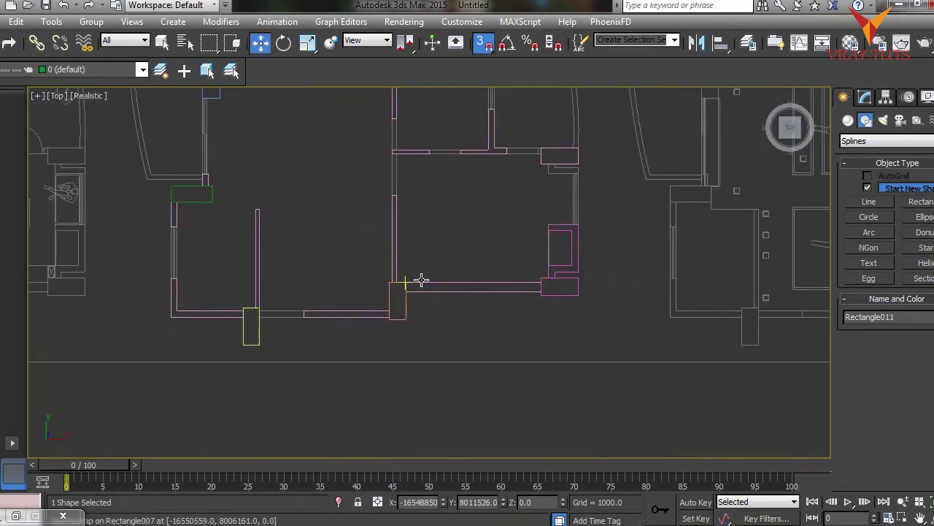
left_click(403, 300)
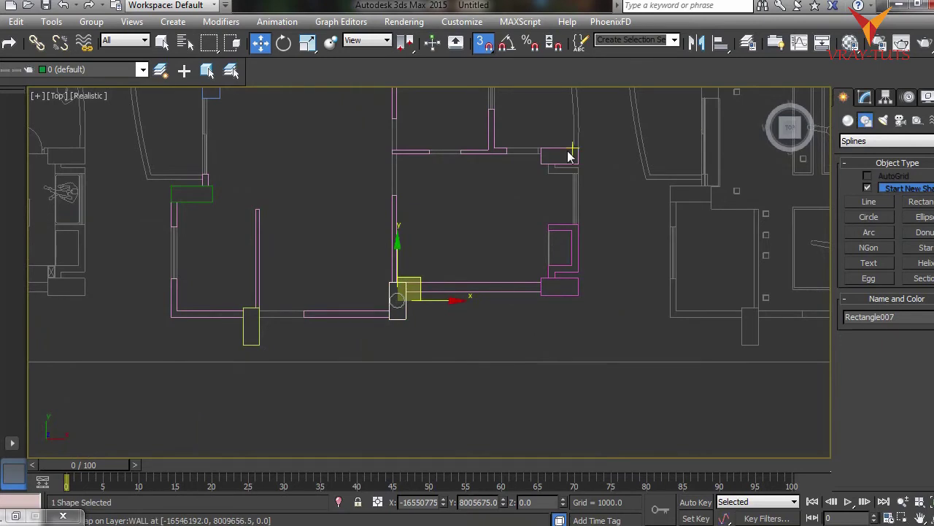
Step: Convert the pillar rectangle Rectangle007 to an Editable Spline
right_click(567, 150)
left_click(730, 294)
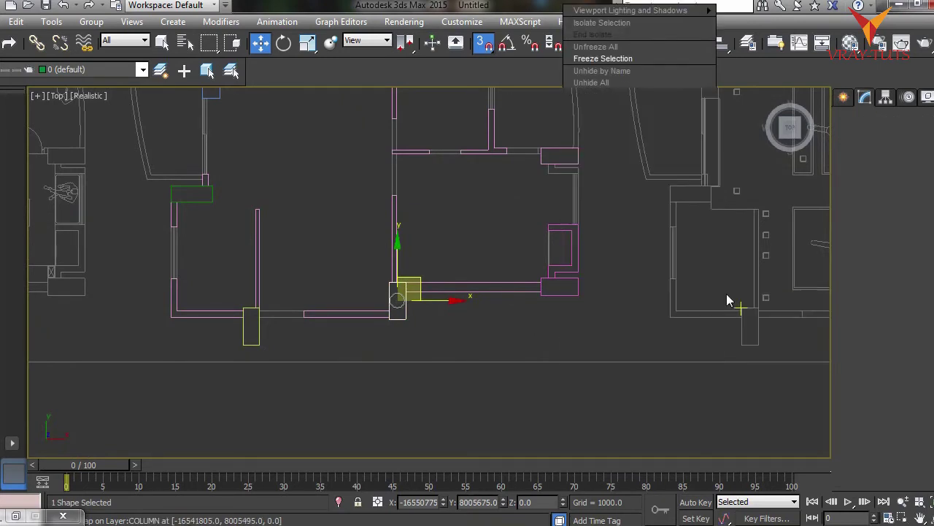
scroll(896, 350, "down", 5)
scroll(885, 338, "down", 2)
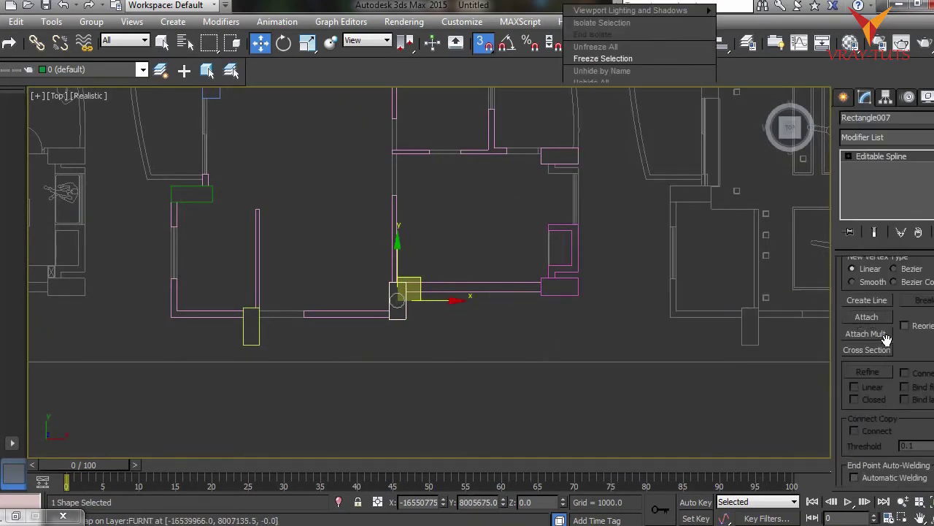
Step: Attach the top, bottom and left green pillar rectangles into Rectangle007
left_click(867, 317)
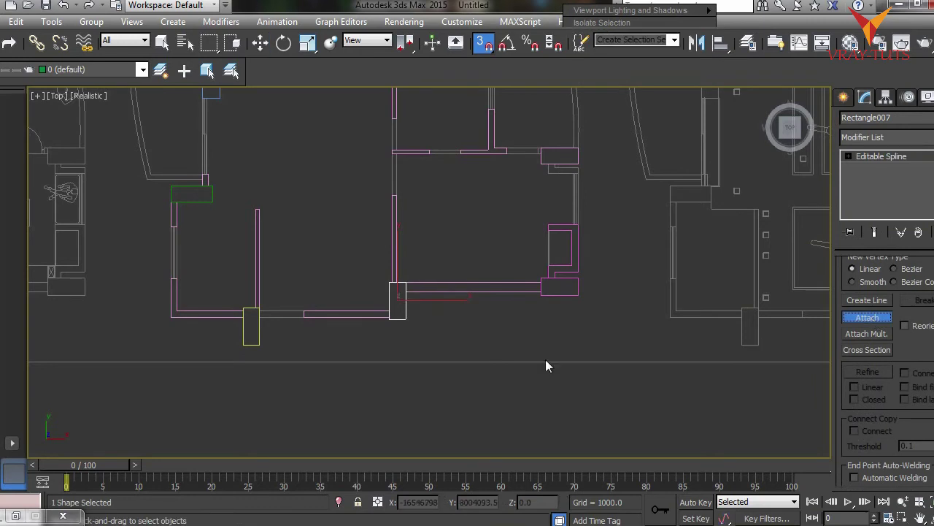
left_click(575, 169)
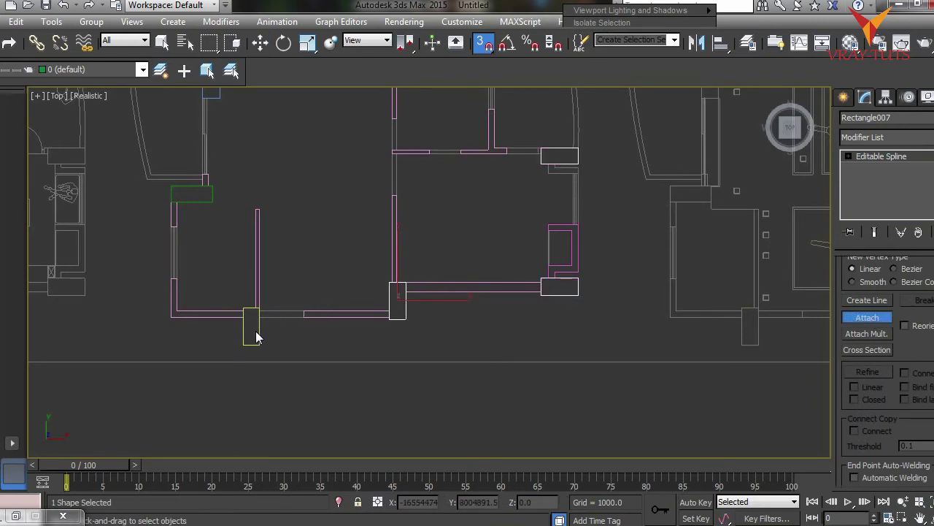
left_click(261, 330)
left_click(212, 198)
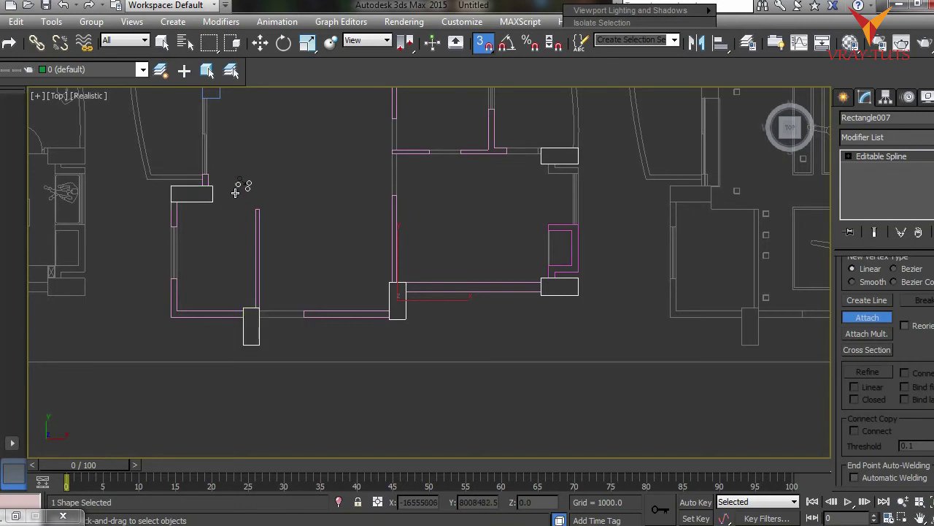
scroll(240, 183, "up", 3)
scroll(236, 264, "up", 3)
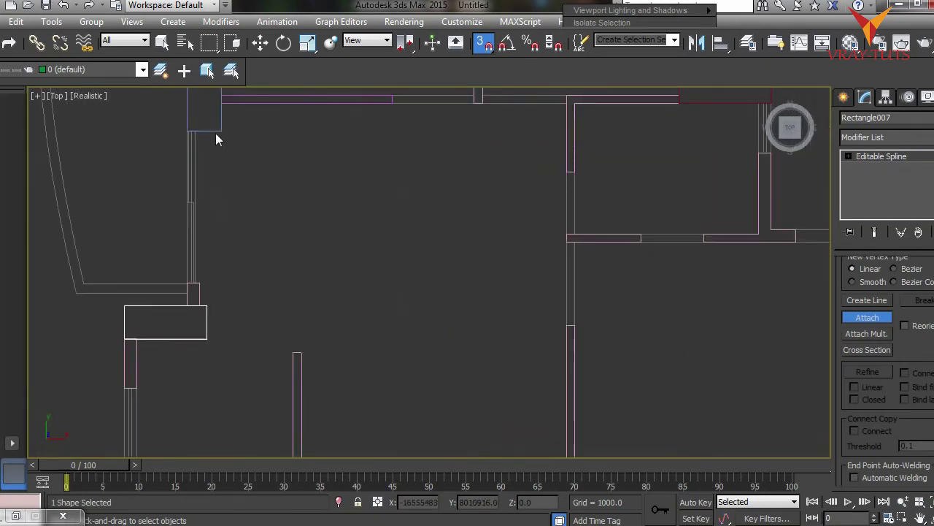
scroll(214, 130, "down", 5)
scroll(343, 246, "down", 3)
scroll(323, 306, "down", 1)
key("w")
Step: Attach the red rectangle to the wall spline Line005
scroll(355, 260, "up", 2)
scroll(321, 284, "down", 1)
scroll(292, 310, "up", 3)
scroll(292, 305, "up", 1)
scroll(388, 250, "up", 1)
scroll(398, 240, "down", 3)
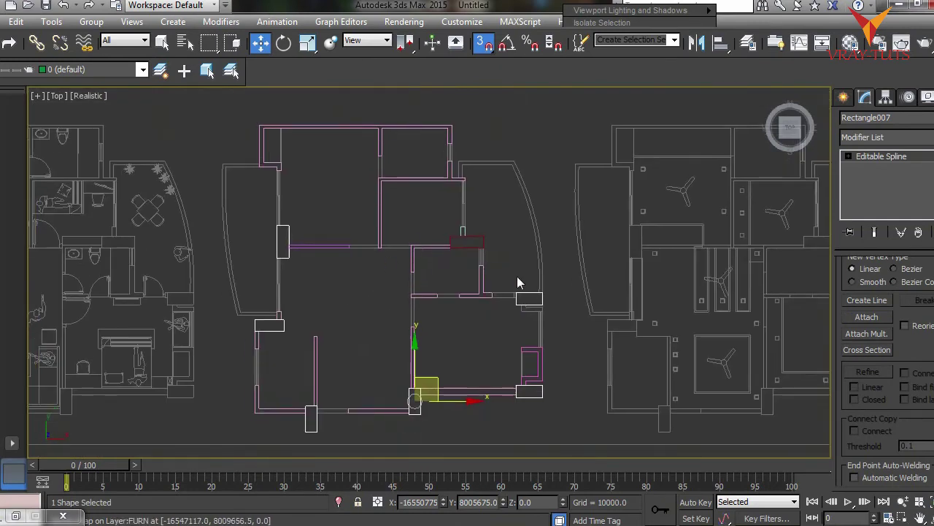
middle_click_drag(216, 353, 440, 302)
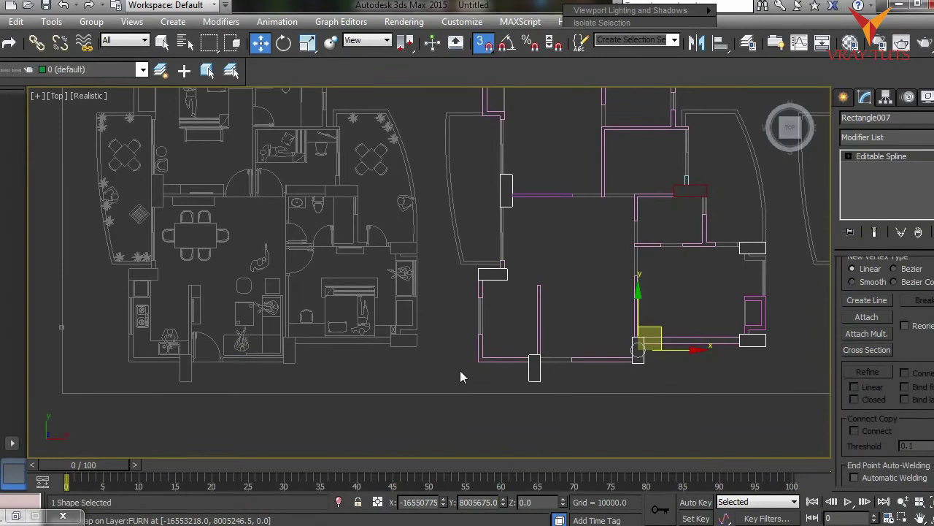
middle_click_drag(193, 333, 194, 384)
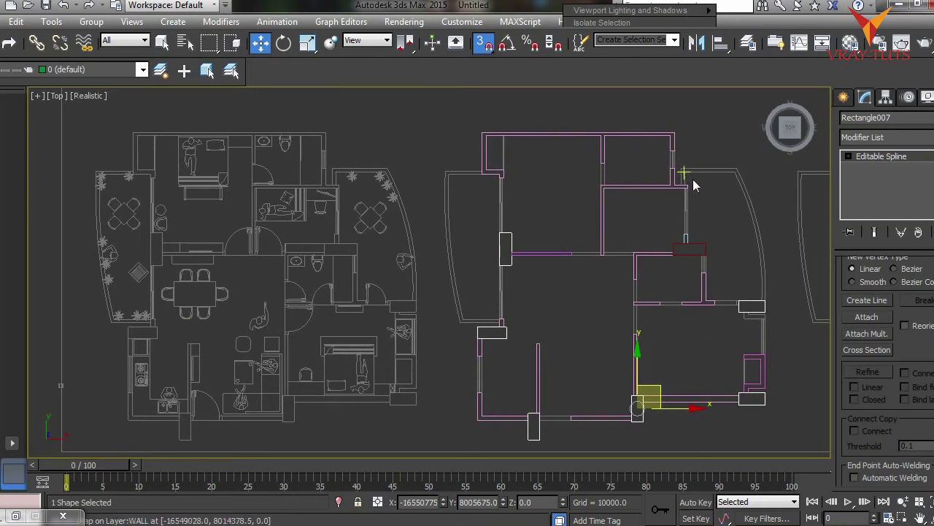
scroll(675, 211, "up", 1)
scroll(671, 219, "up", 1)
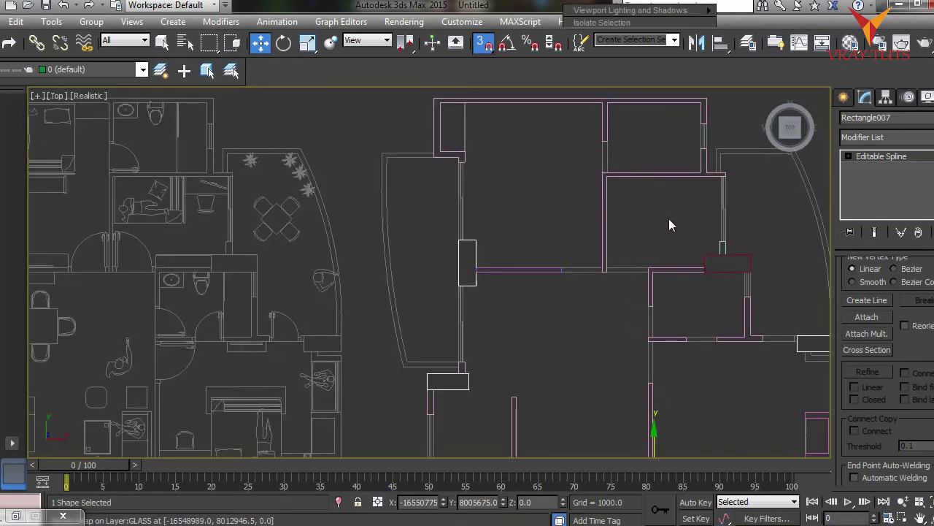
left_click(721, 256)
middle_click_drag(720, 255, 549, 248)
left_click(503, 261)
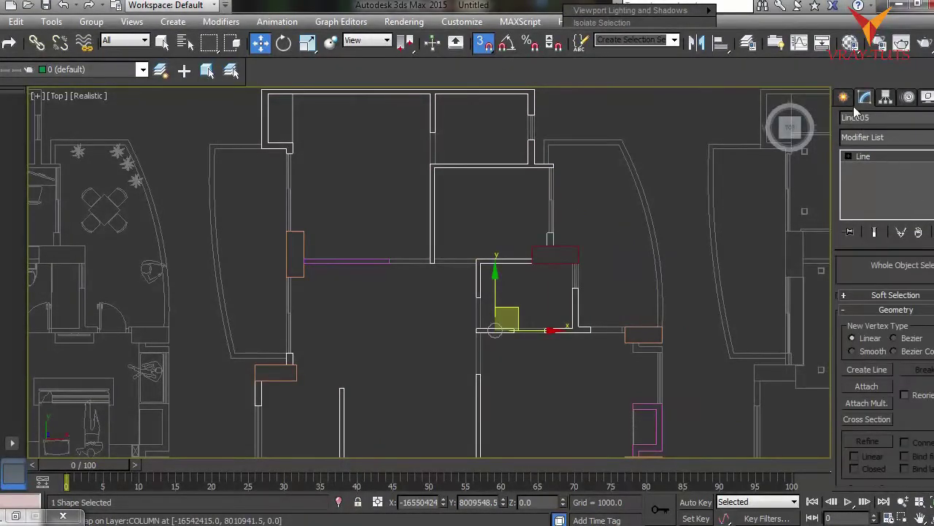
left_click(866, 386)
scroll(557, 260, "up", 2)
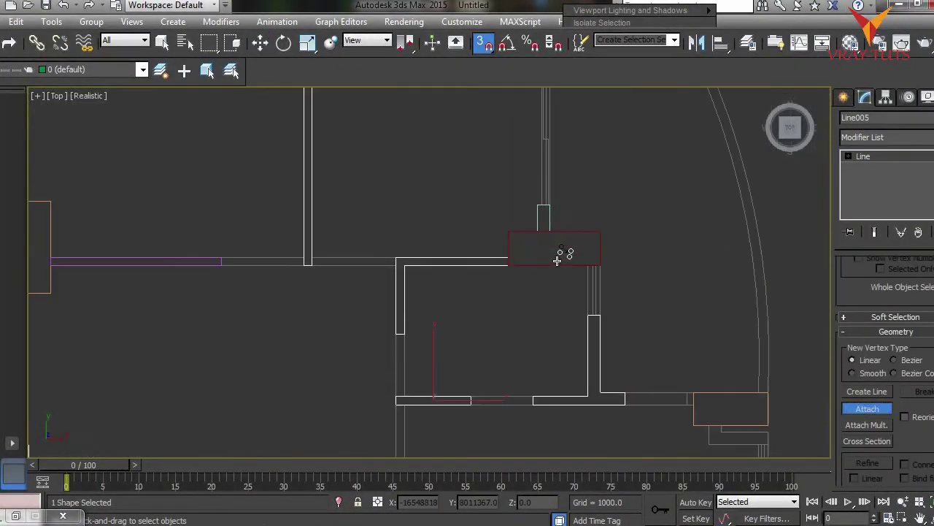
left_click(548, 211)
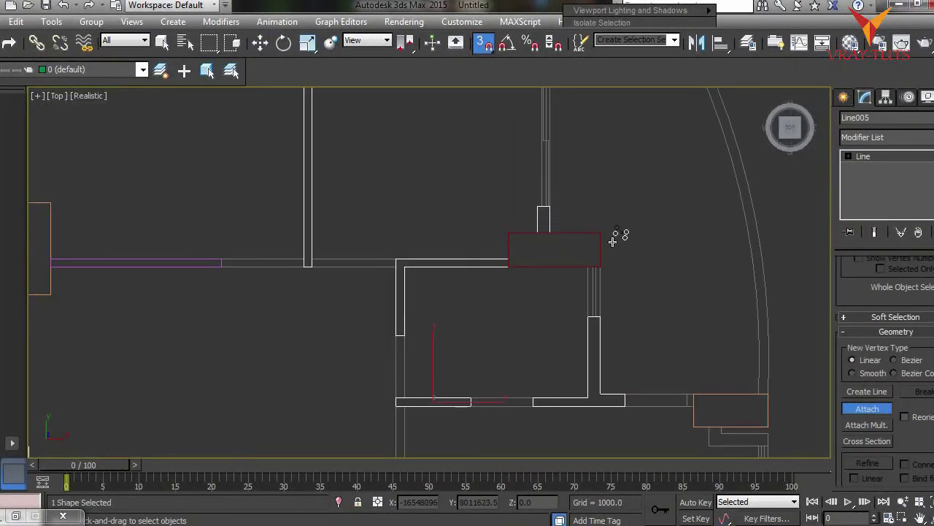
scroll(616, 237, "down", 2)
key("w")
middle_click_drag(645, 292, 477, 275)
scroll(409, 321, "up", 2)
scroll(409, 321, "down", 2)
left_click_drag(392, 338, 625, 239)
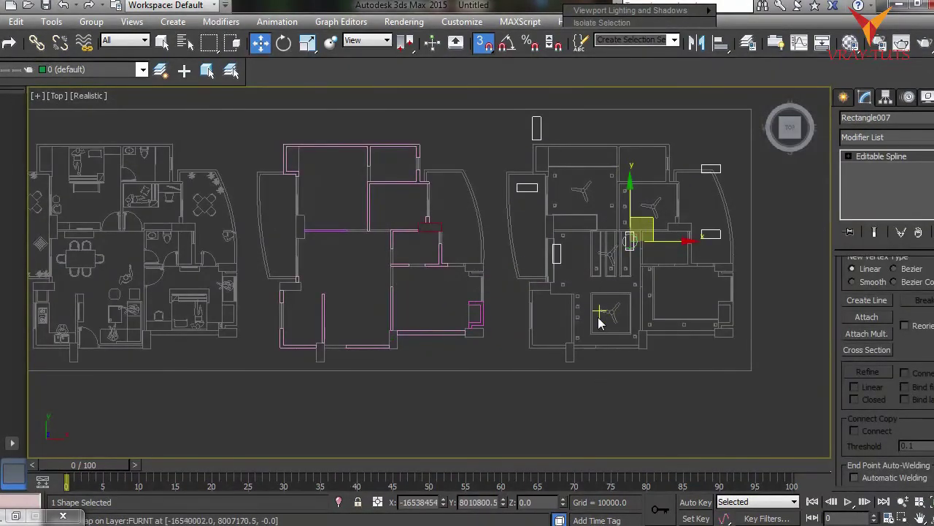
Step: Undo the accidental pillar move and select the wall spline Line005
key("ctrl+z")
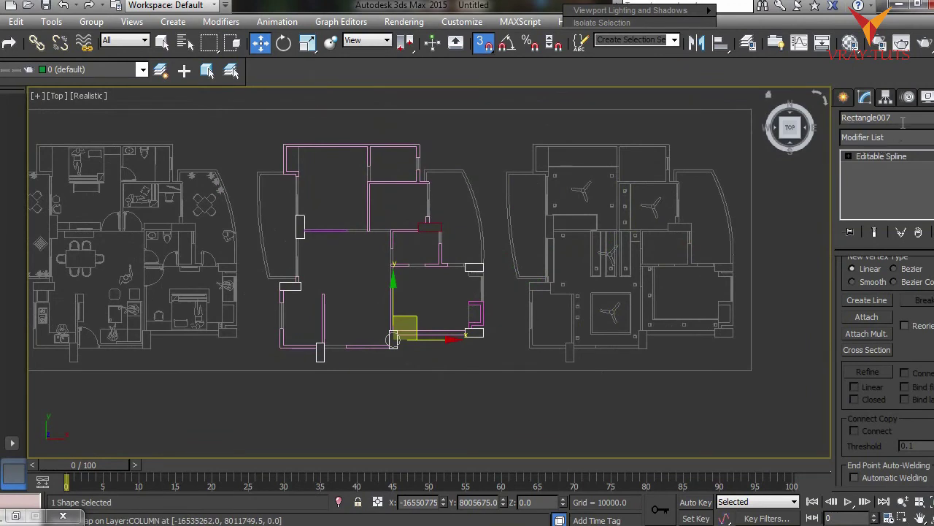
type("p")
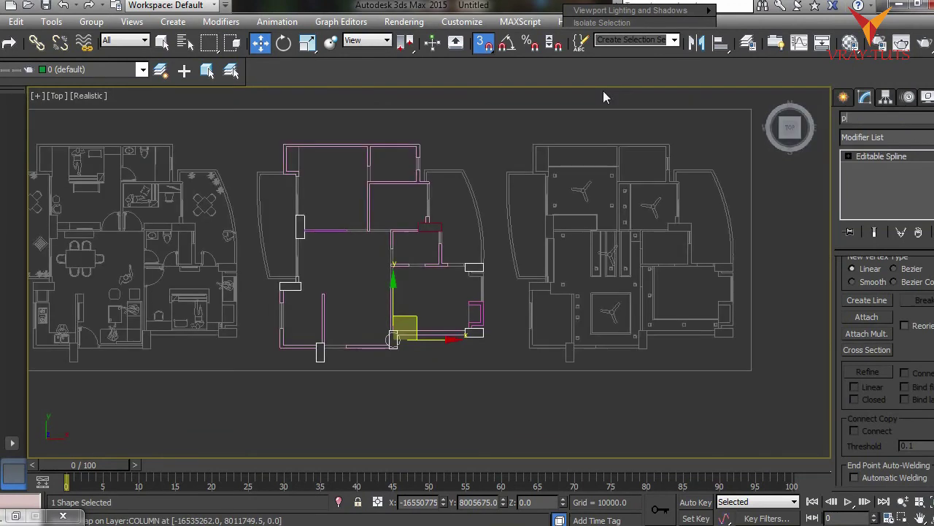
type("illor")
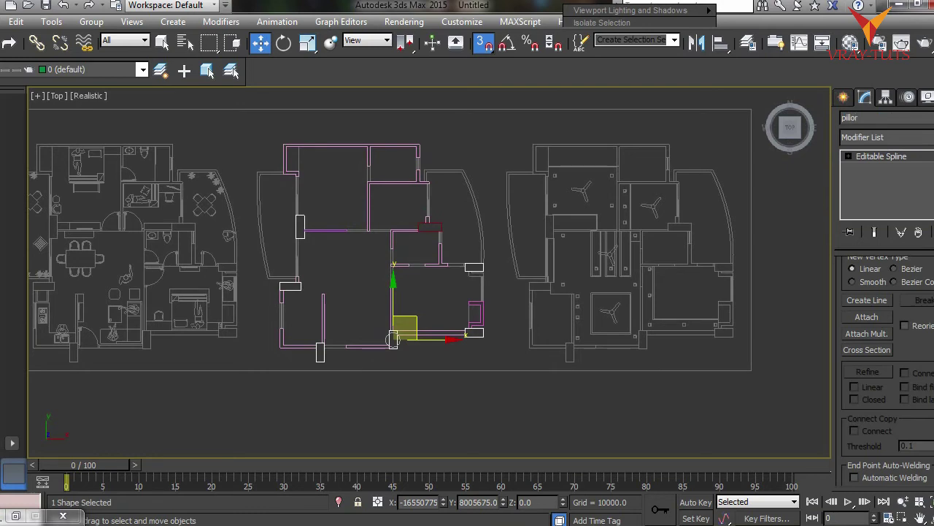
left_click(351, 109)
left_click(905, 138)
left_click(879, 109)
Step: Rename the wall spline to 'walls' and center the traced walls in the Top view
left_click(854, 117)
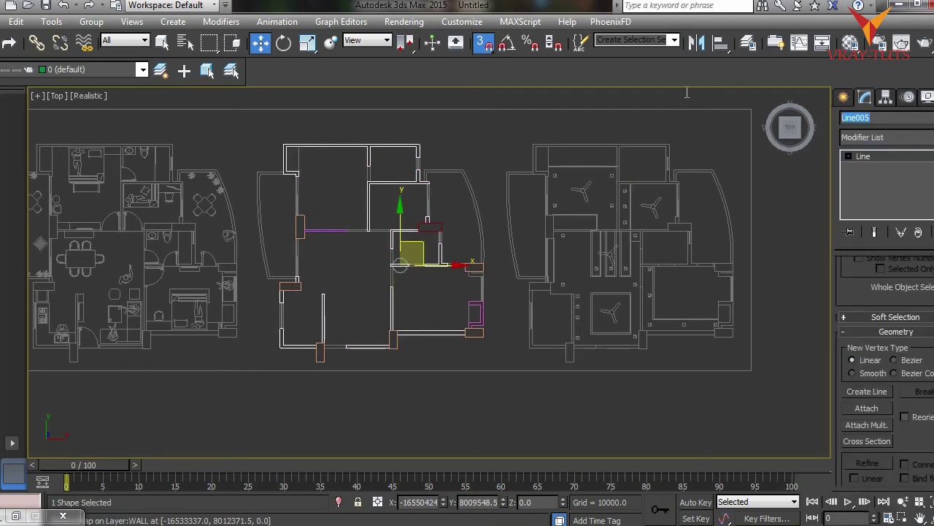
type("walls")
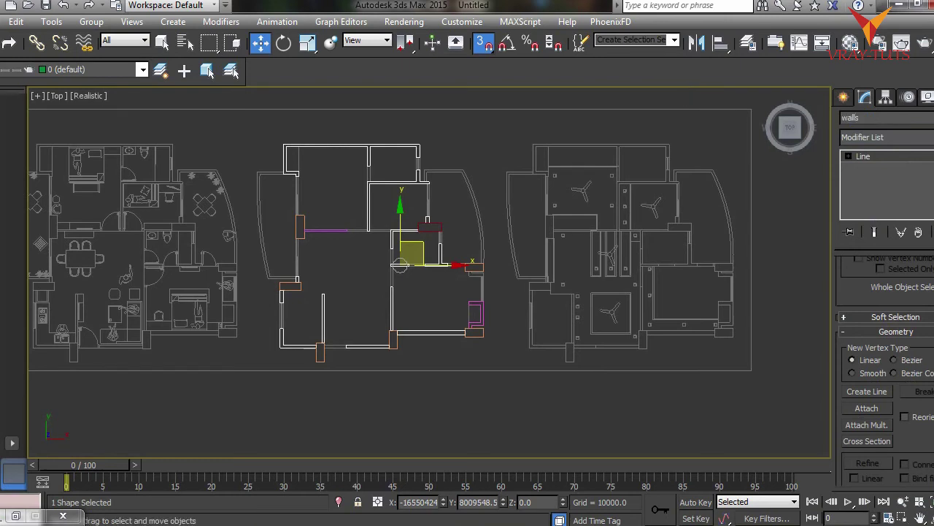
scroll(499, 229, "up", 2)
scroll(506, 241, "up", 2)
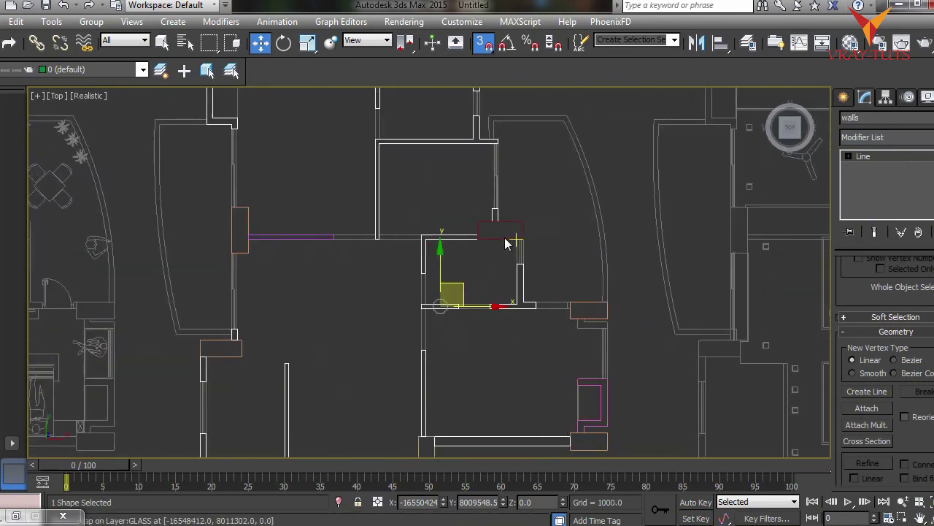
scroll(374, 260, "down", 2)
scroll(421, 250, "down", 3)
scroll(288, 308, "up", 2)
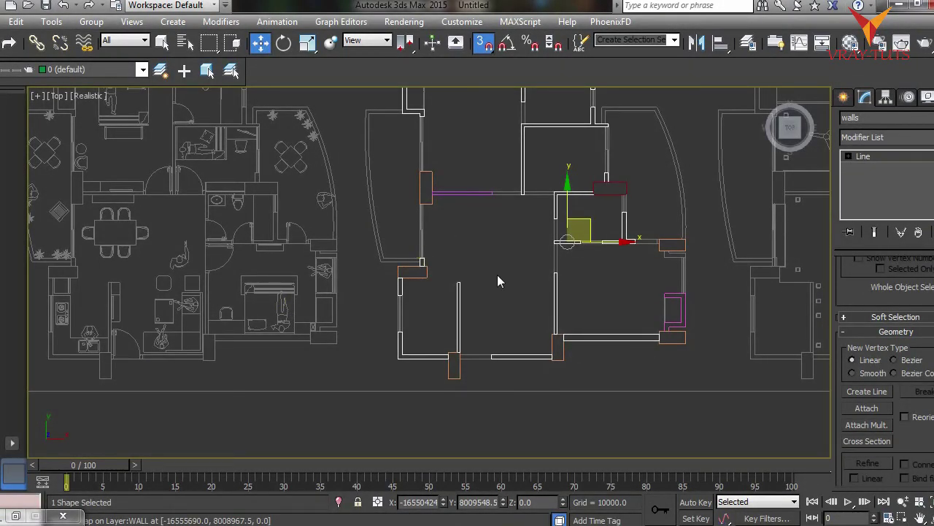
middle_click_drag(478, 288, 534, 285)
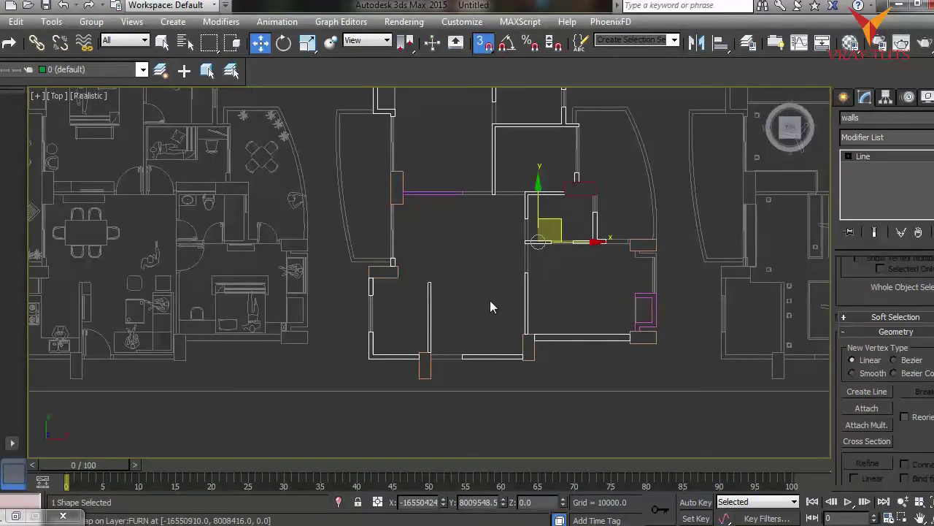
mouse_move(328, 358)
middle_mouse_down()
mouse_move(432, 309)
mouse_move(369, 382)
middle_mouse_up()
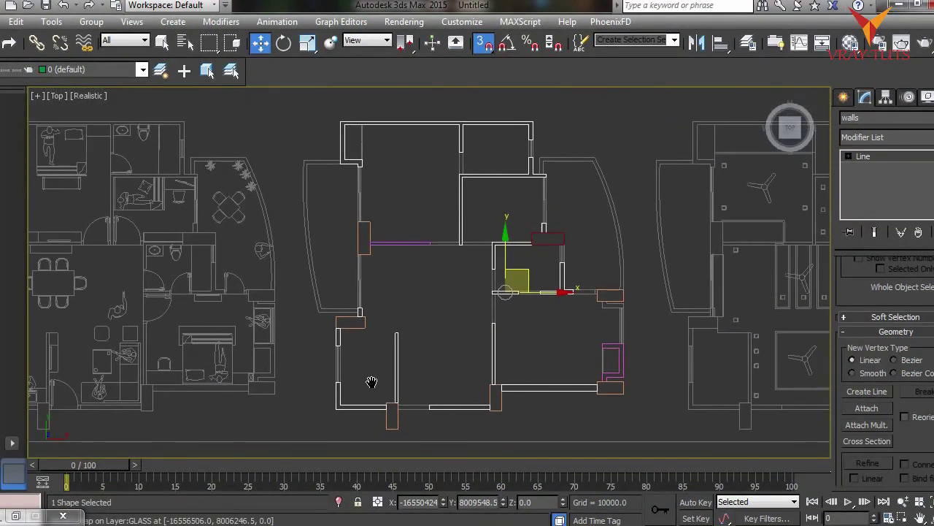
left_click(860, 134)
Step: Add an Extrude modifier to walls with Amount 3352.8
key("e")
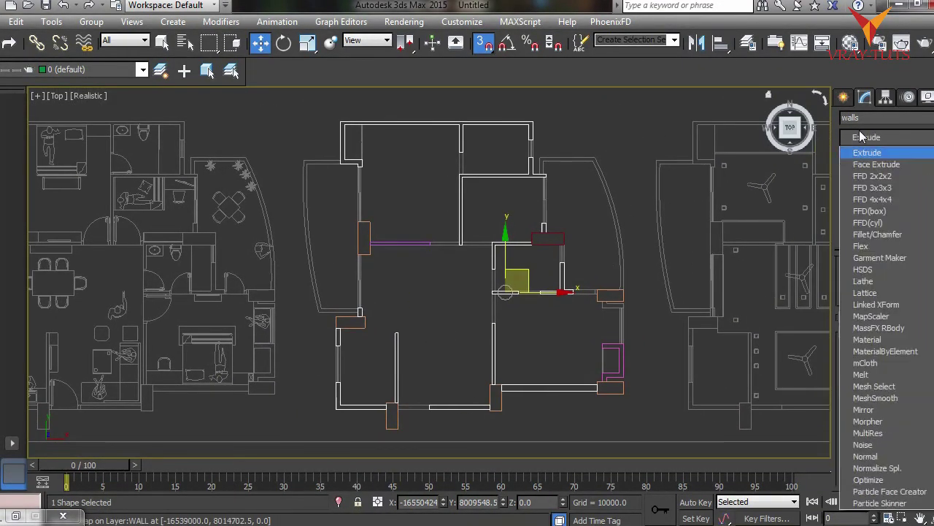
key("Return")
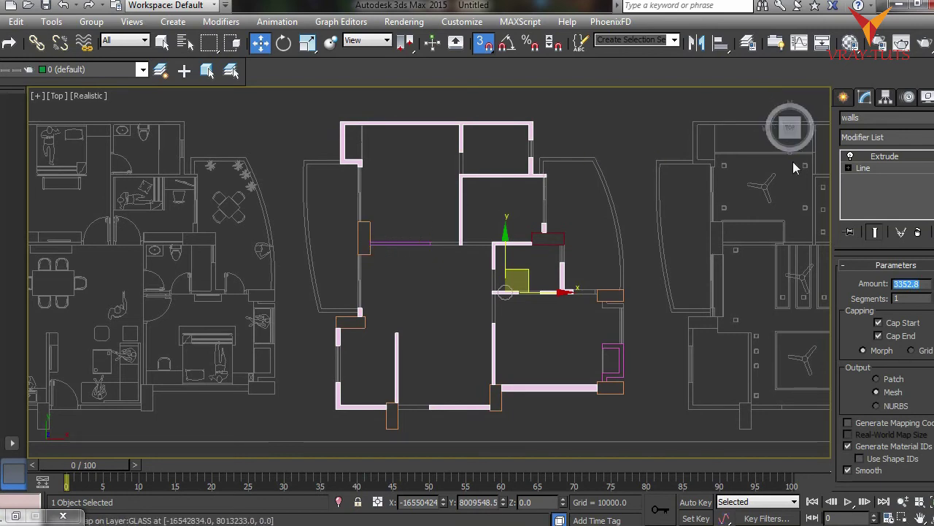
left_click(415, 248)
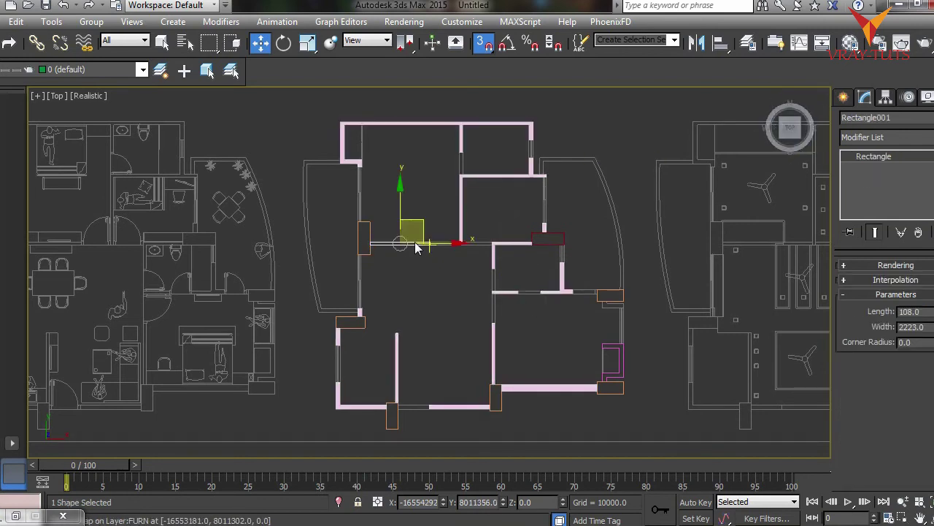
Step: Attach the stray purple line segment to the walls spline at Line level
scroll(416, 246, "up", 5)
left_click(675, 247)
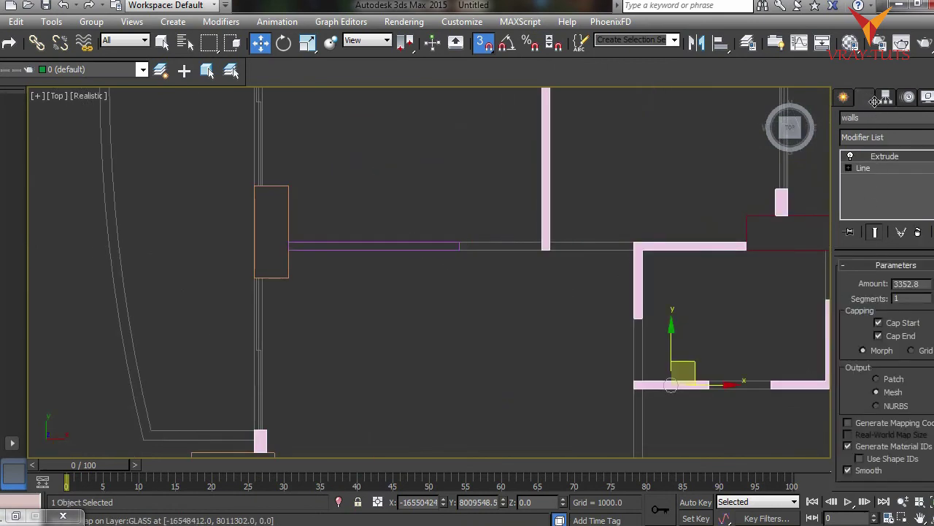
left_click(883, 169)
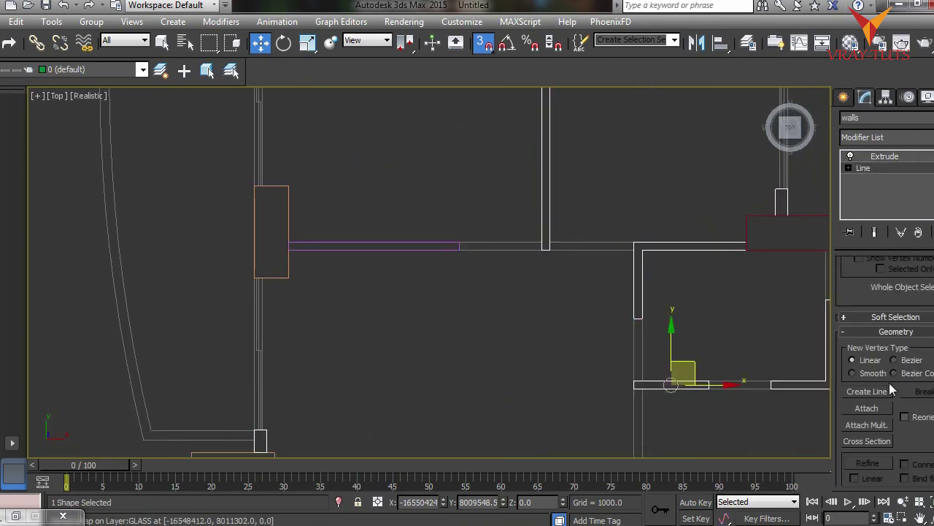
left_click(885, 409)
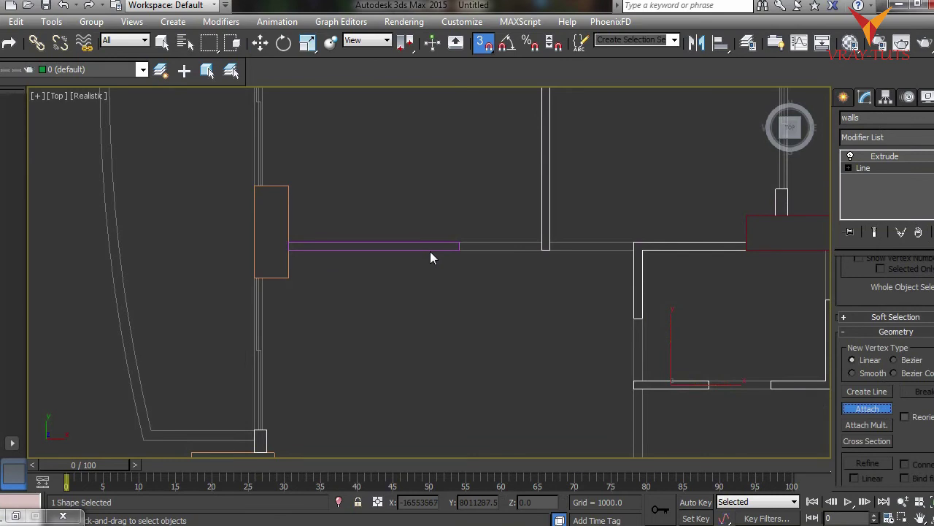
left_click(432, 248)
Step: Copy the walls' Extrude modifier onto the pillor spline and show its extruded result
left_click(887, 157)
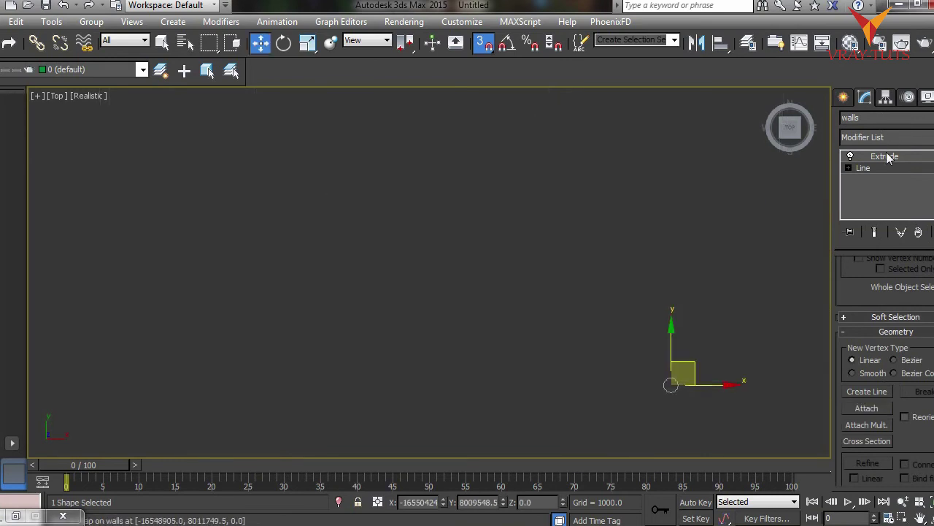
left_click_drag(888, 157, 289, 204)
scroll(344, 198, "down", 5)
scroll(396, 275, "up", 3)
scroll(496, 250, "up", 2)
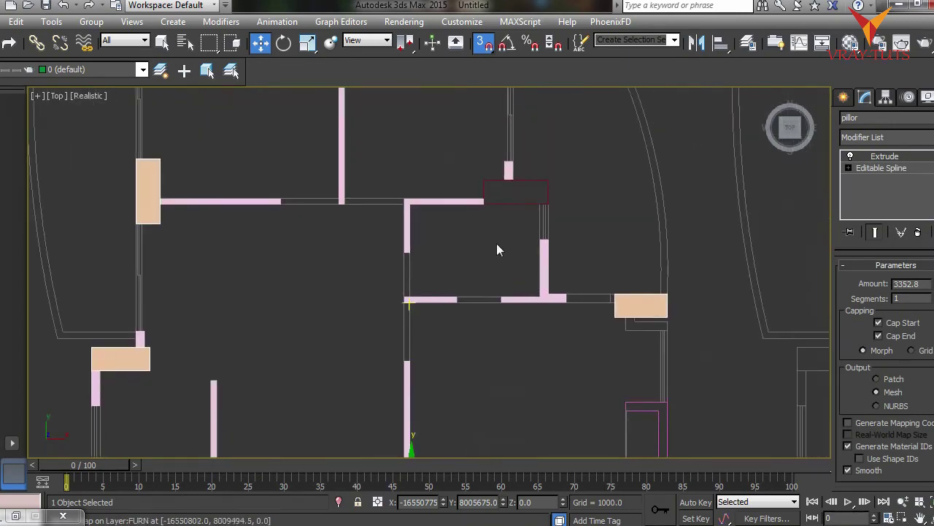
left_click(881, 167)
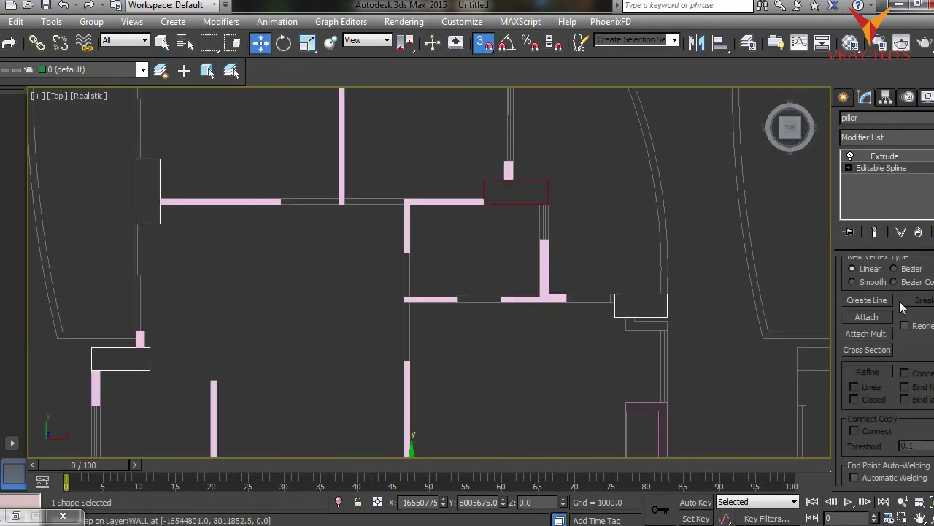
scroll(913, 350, "down", 3)
scroll(891, 335, "down", 3)
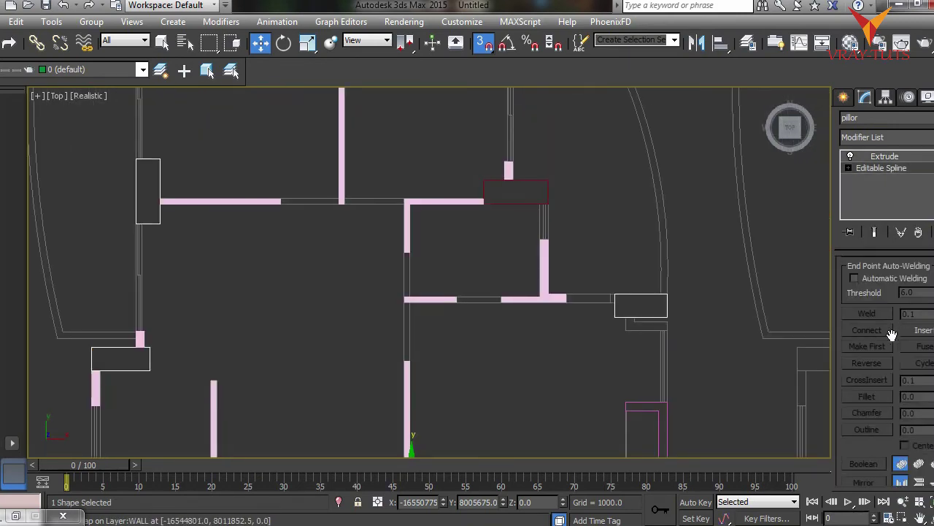
left_click(874, 231)
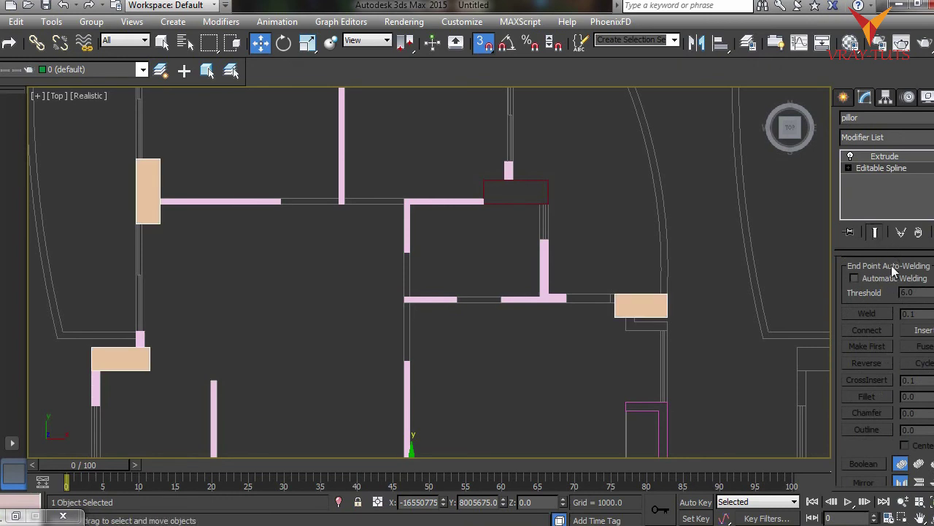
scroll(891, 323, "up", 3)
left_click(868, 271)
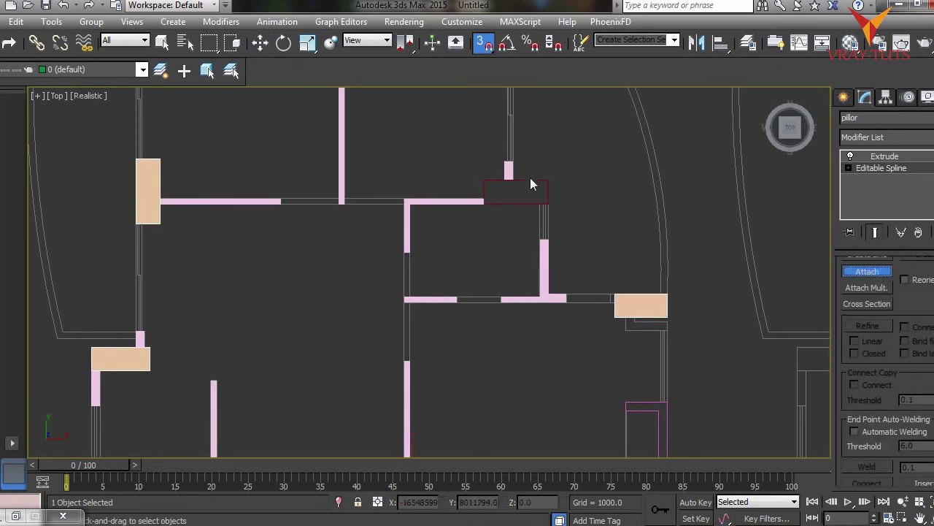
scroll(595, 295, "down", 3)
key("w")
Step: Attach the magenta shape on the right to the walls and review the extruded model
left_click(573, 295)
left_click(865, 167)
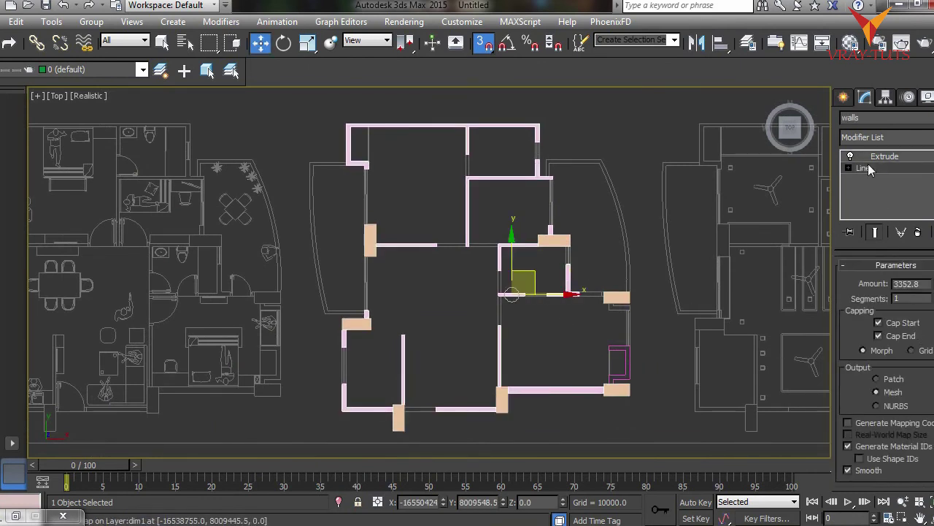
left_click(867, 408)
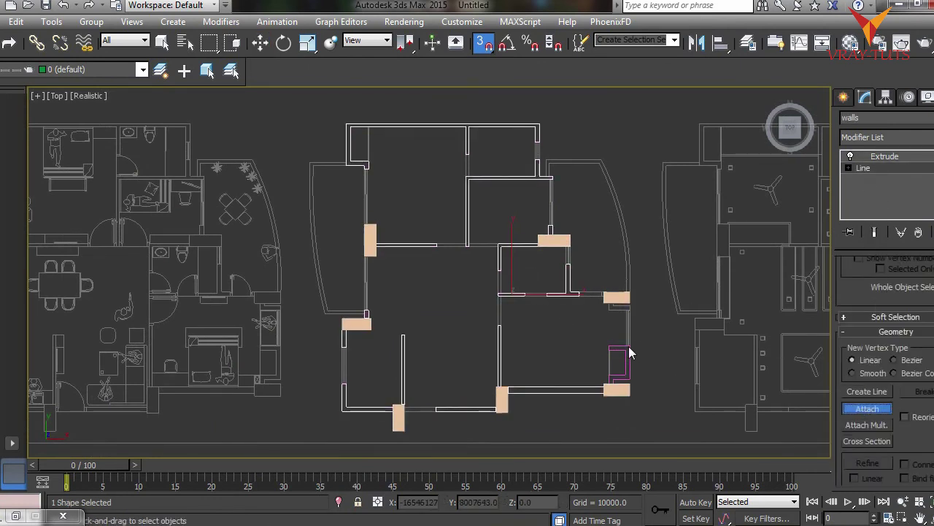
left_click(628, 346)
key("w")
middle_click_drag(730, 285, 730, 324)
left_click(875, 232)
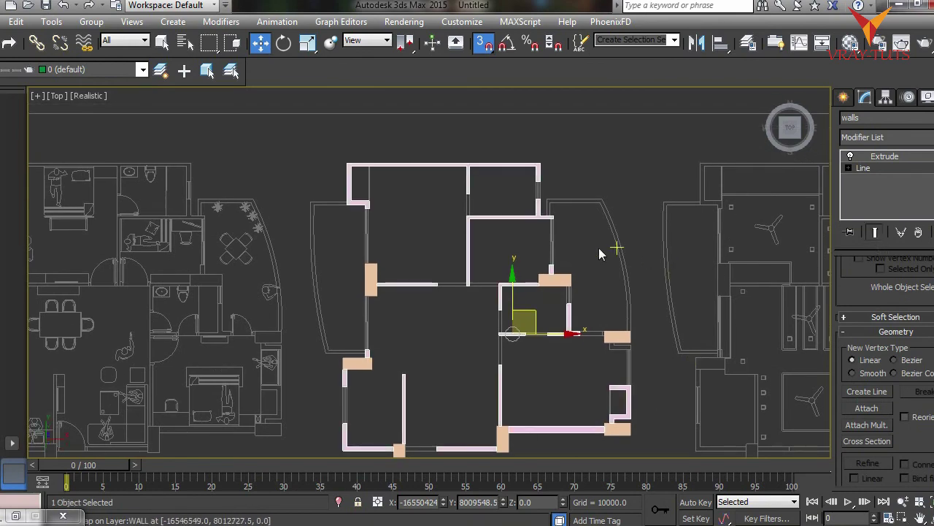
middle_click_drag(603, 189, 603, 178)
left_click(606, 224)
scroll(540, 245, "down", 3)
scroll(540, 245, "up", 5)
scroll(507, 234, "down", 2)
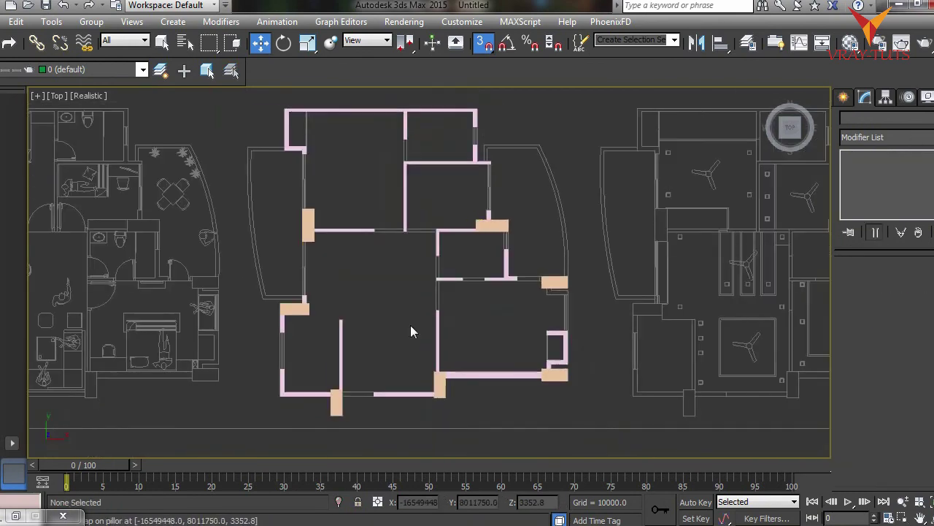
middle_click_drag(411, 313, 420, 291)
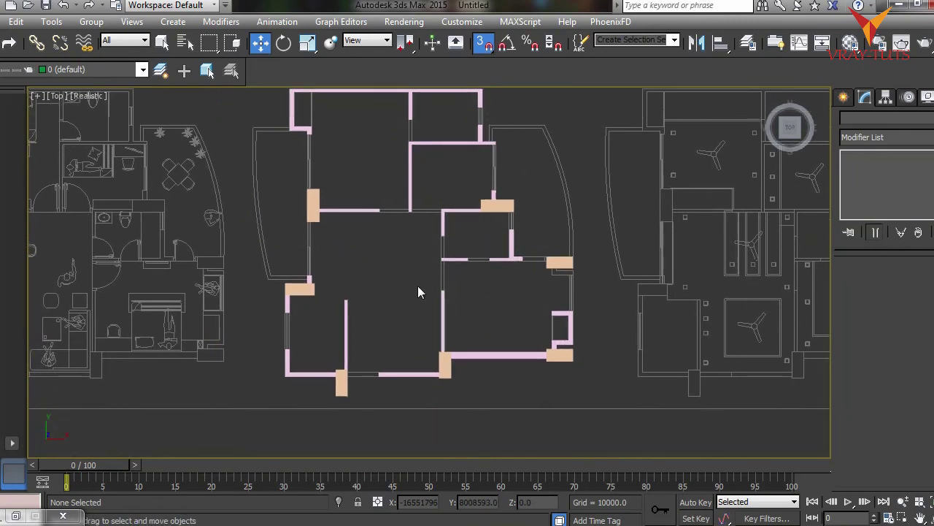
middle_click_drag(371, 319, 467, 330)
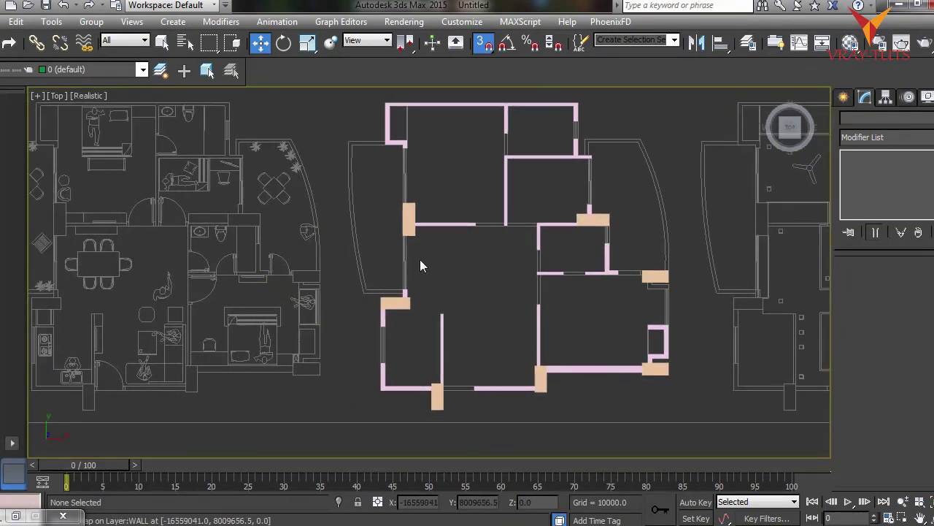
middle_click_drag(427, 289, 422, 289)
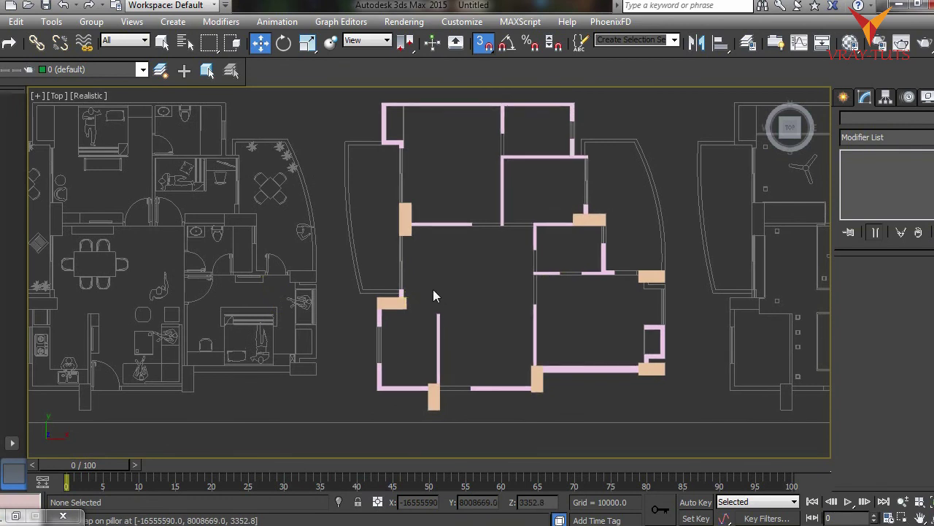
middle_click_drag(531, 309, 480, 318)
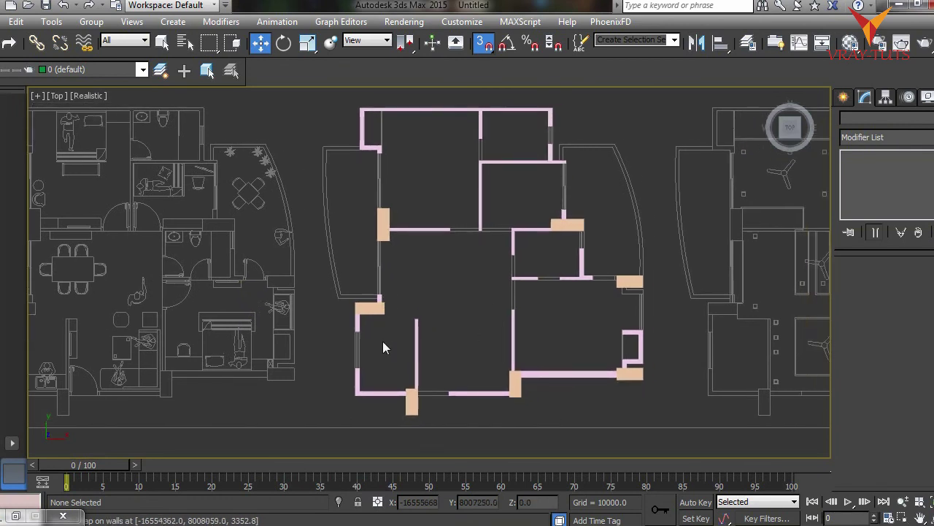
middle_click_drag(382, 341, 501, 309)
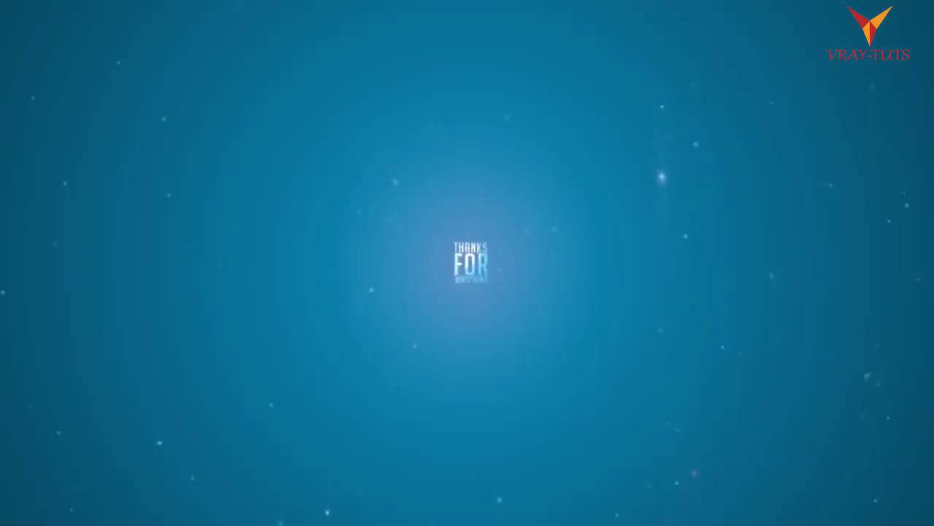